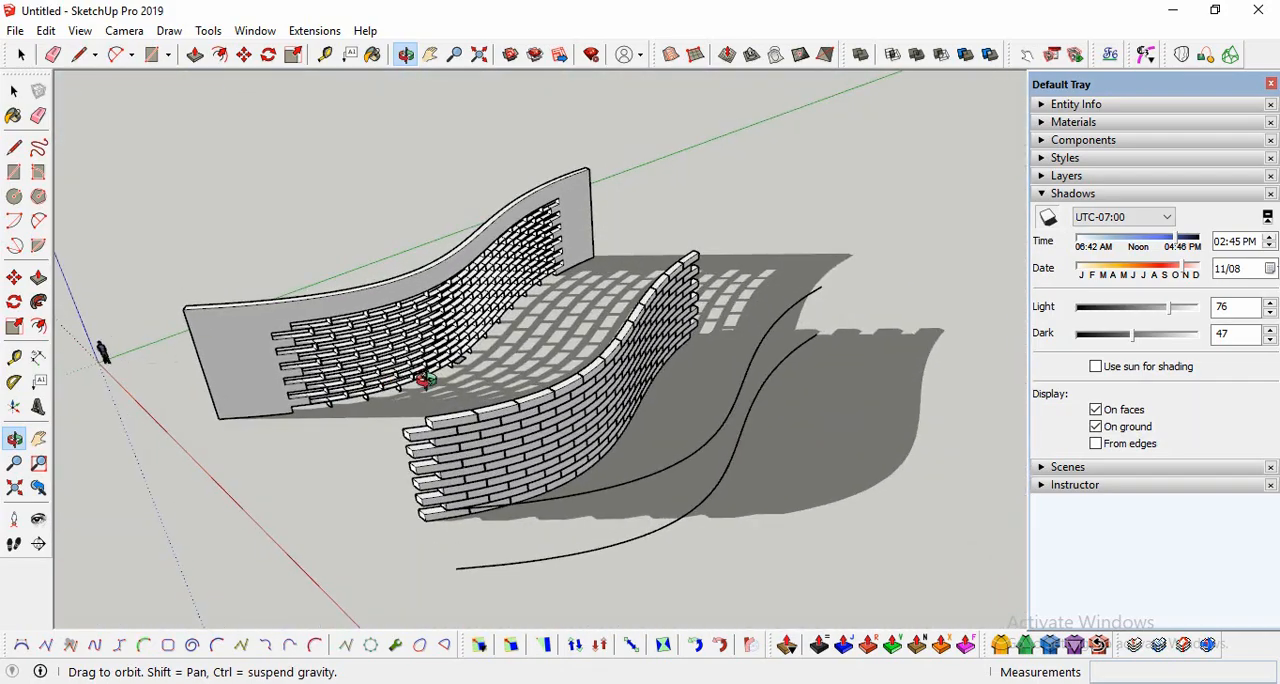
Step: Turn off the shadow display for the model
left_click(1048, 217)
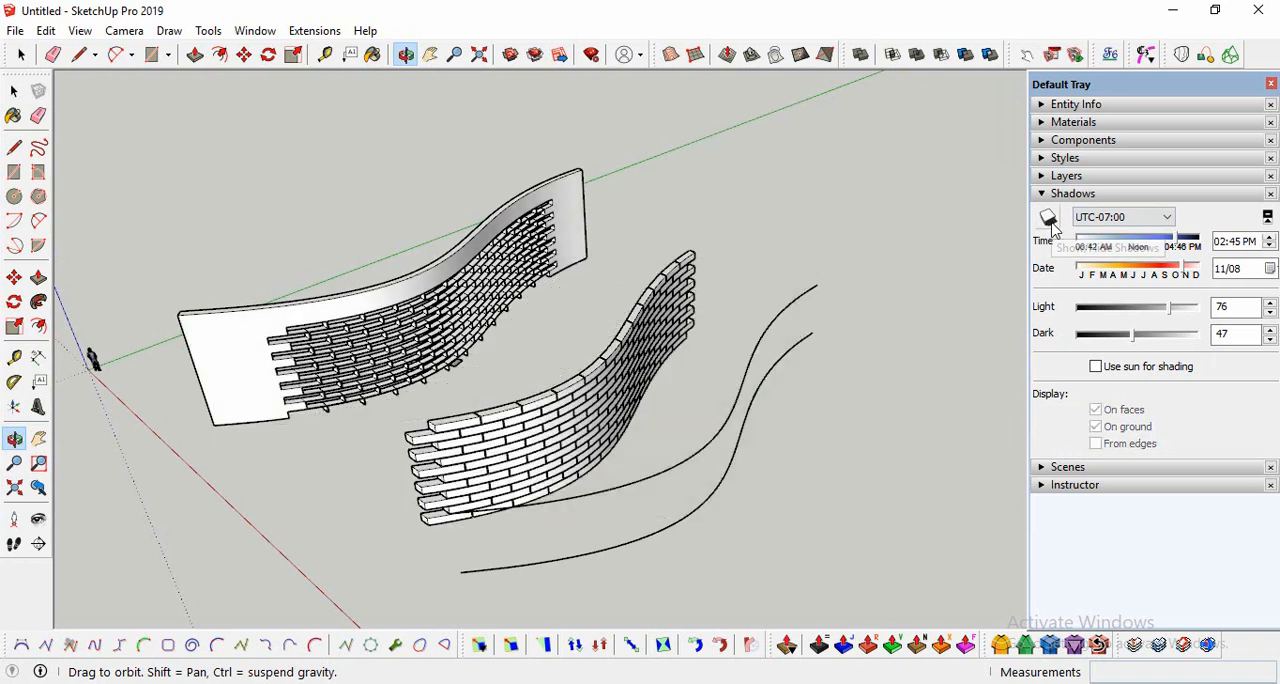
left_click_drag(553, 345, 520, 519)
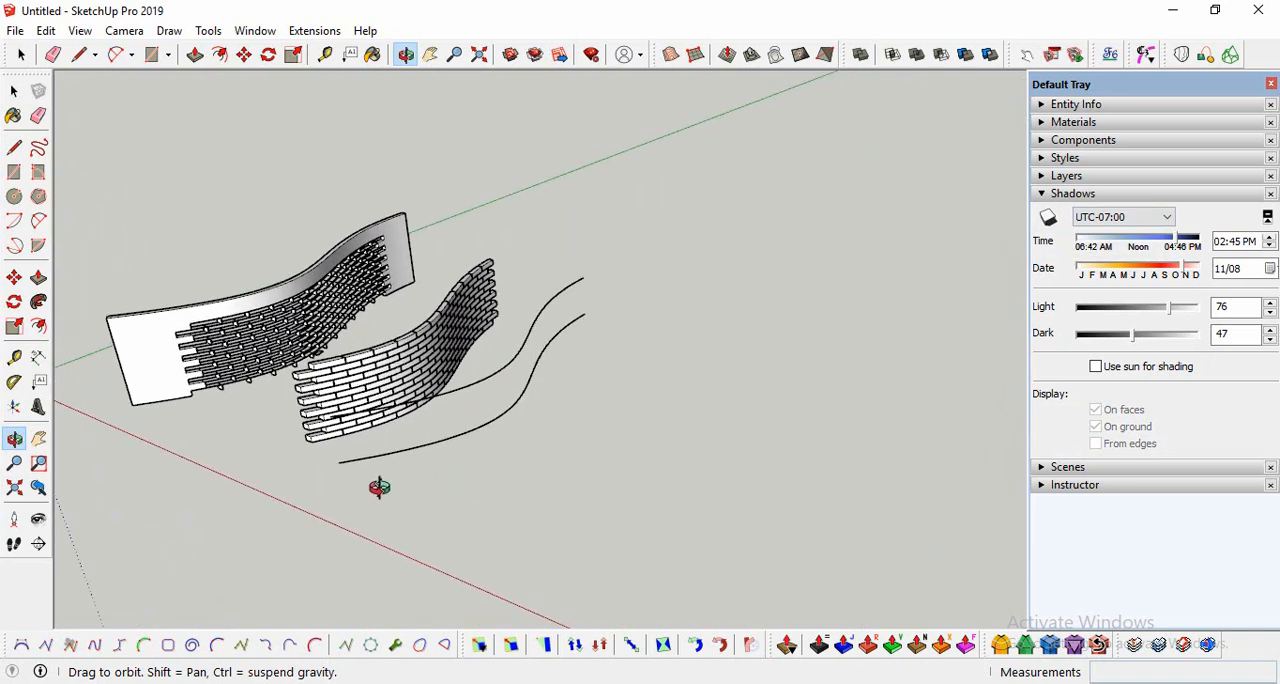
left_click_drag(379, 487, 330, 348)
left_click_drag(329, 399, 234, 582)
Step: Draw an S-shaped classic Bezier curve on the ground beside the existing curves, with its endpoints about 43 m apart
left_click(21, 645)
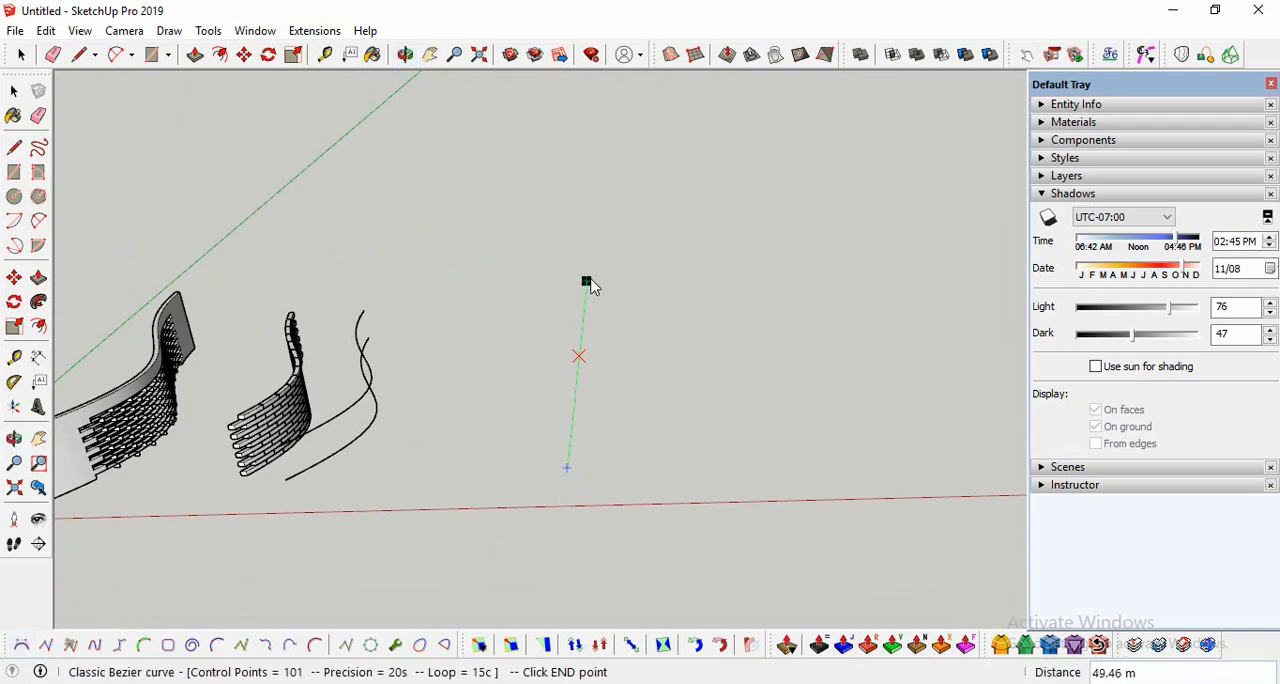
left_click(584, 301)
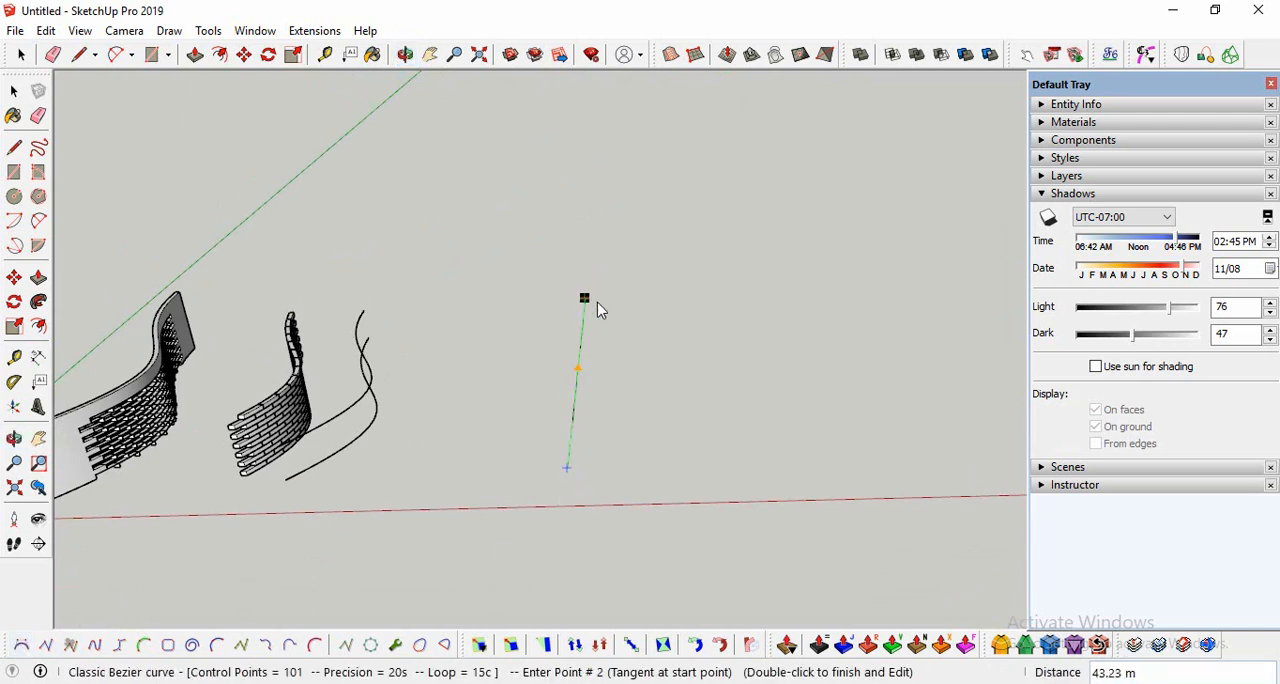
left_click(690, 368)
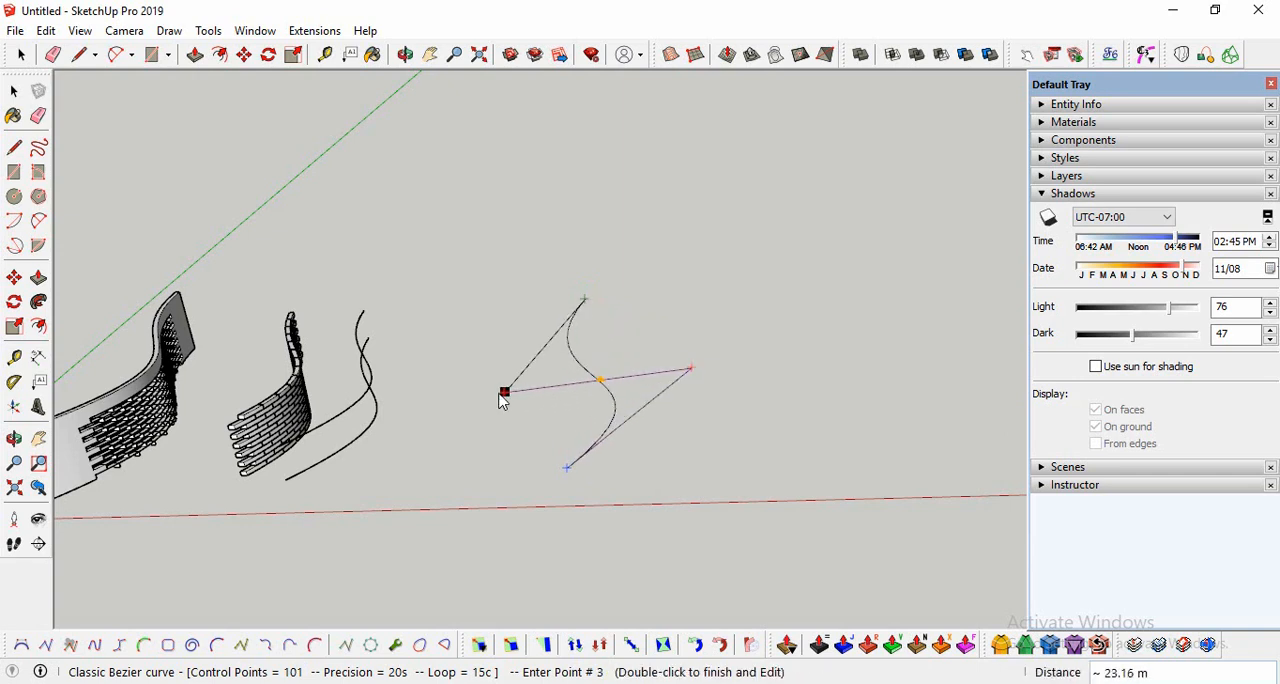
double_click(469, 391)
key("space")
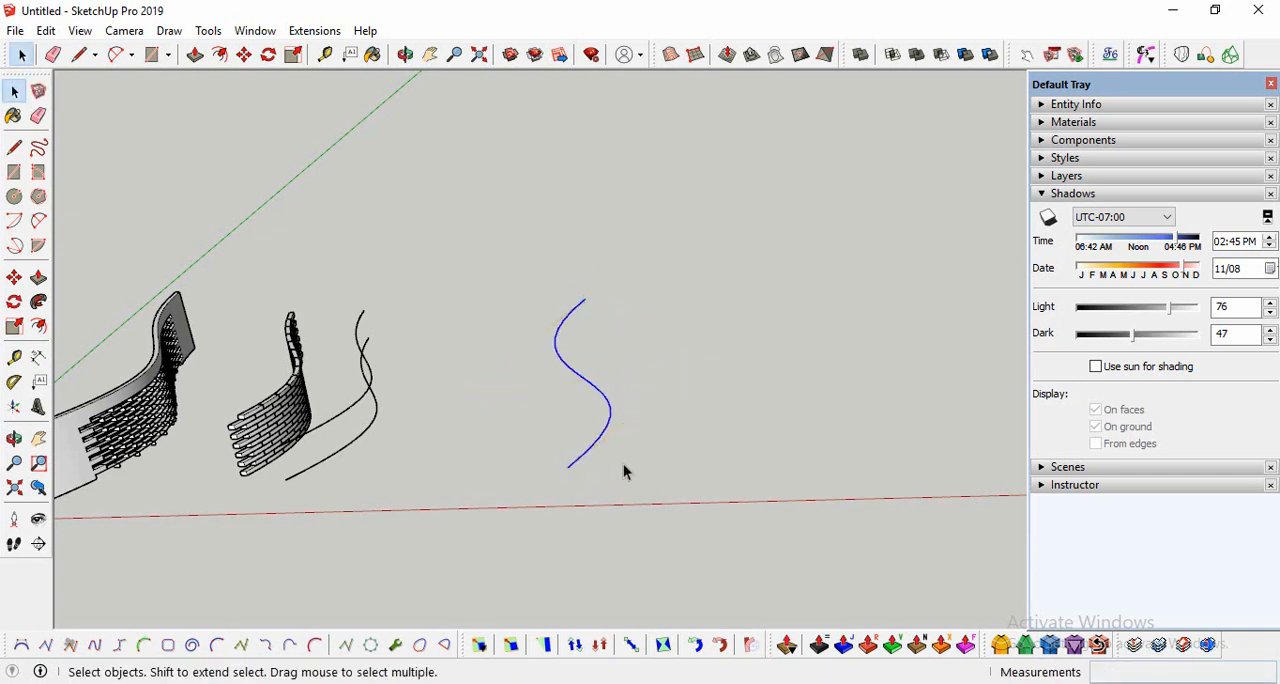
Step: Convert the new S-shaped curve to a Catmull Spline
scroll(623, 464, "up", 2)
right_click(600, 420)
mouse_move(760, 405)
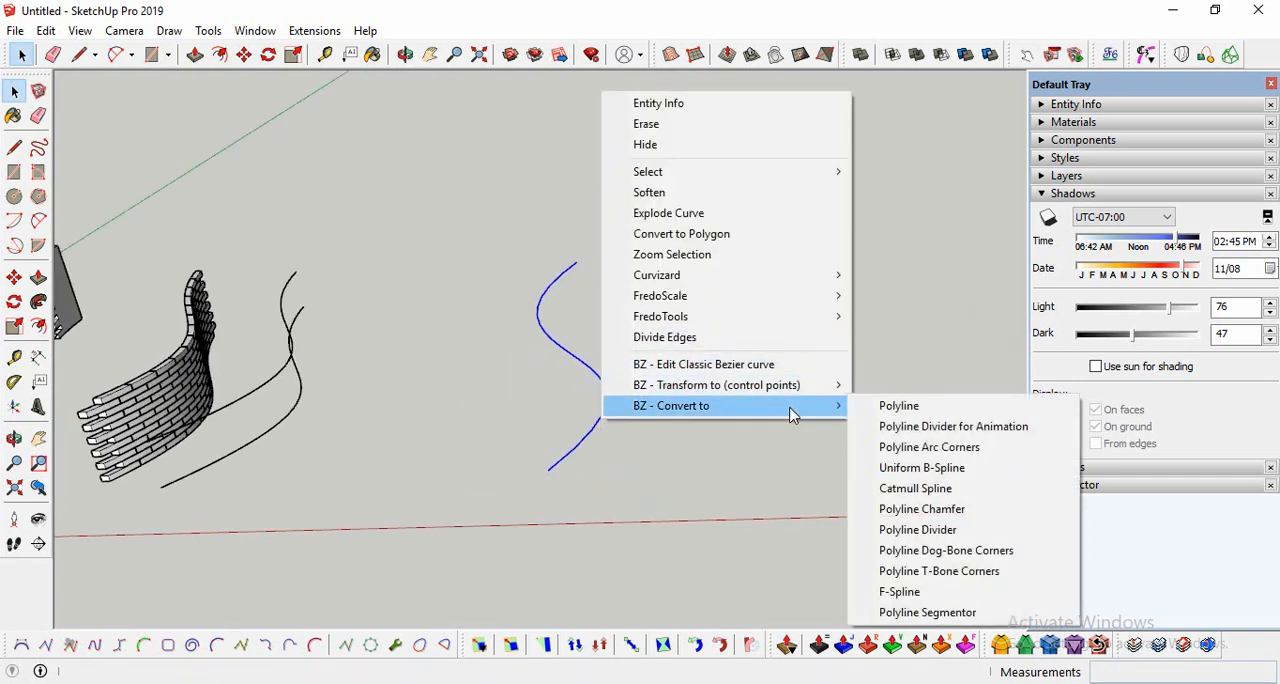
left_click(920, 486)
key("space")
scroll(371, 389, "down", 3)
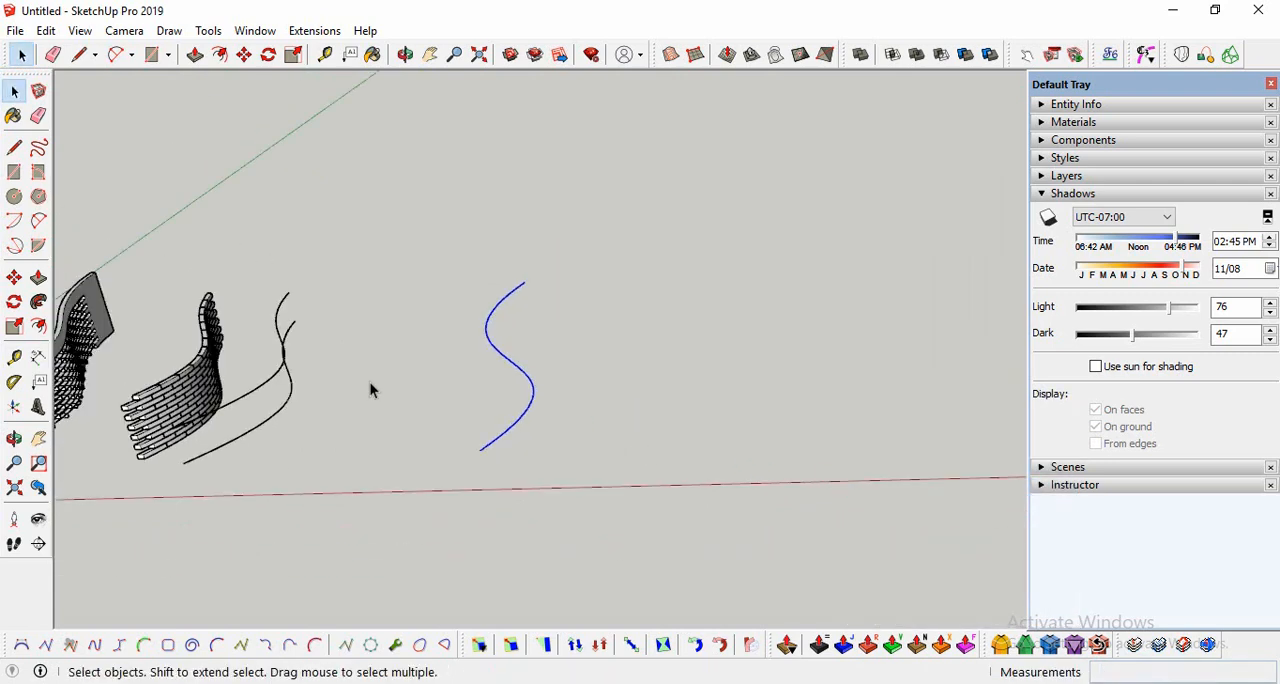
Step: Copy the S-shaped curve 4 m straight up from its endpoint
left_click(14, 440)
left_click_drag(330, 380, 208, 348)
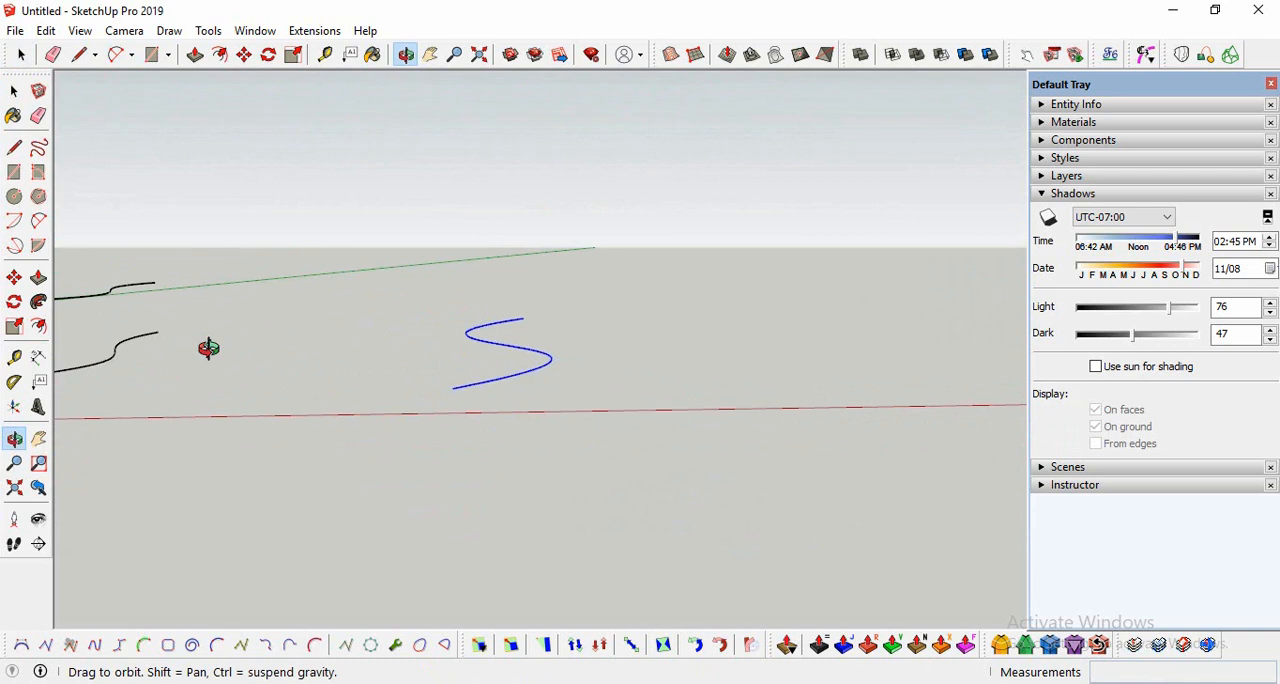
left_click(14, 277)
key("ctrl")
left_click(520, 318)
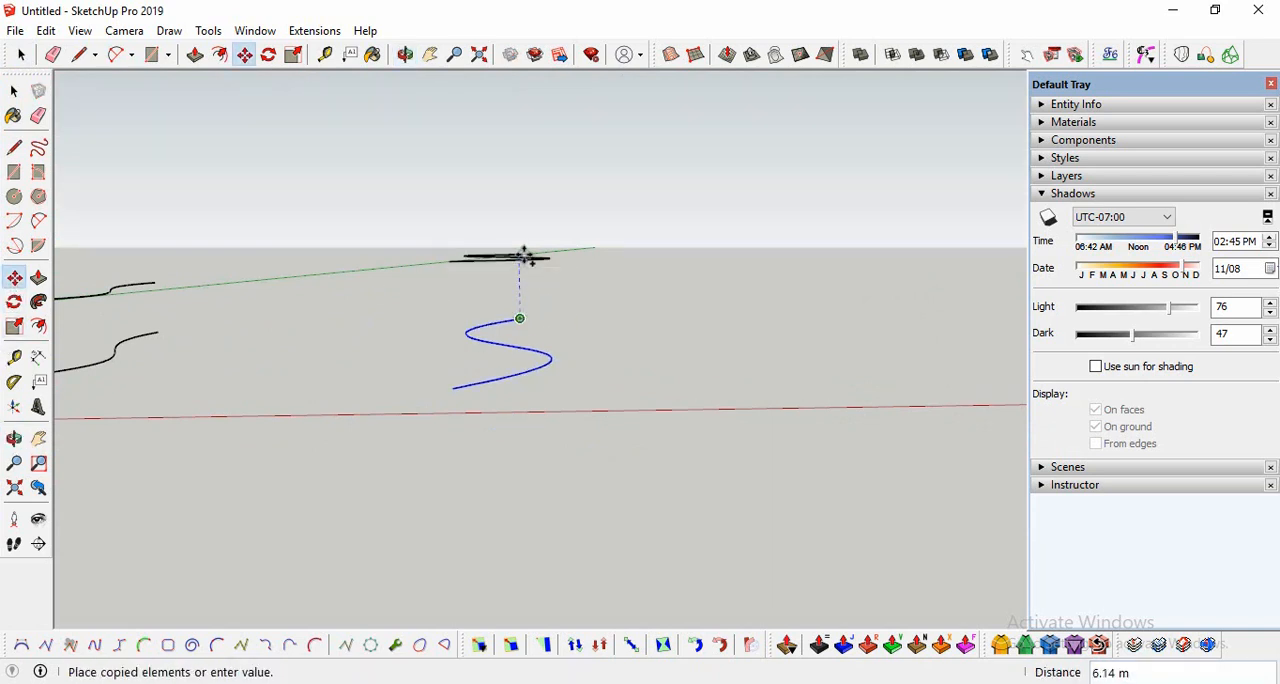
type("4")
key("Return")
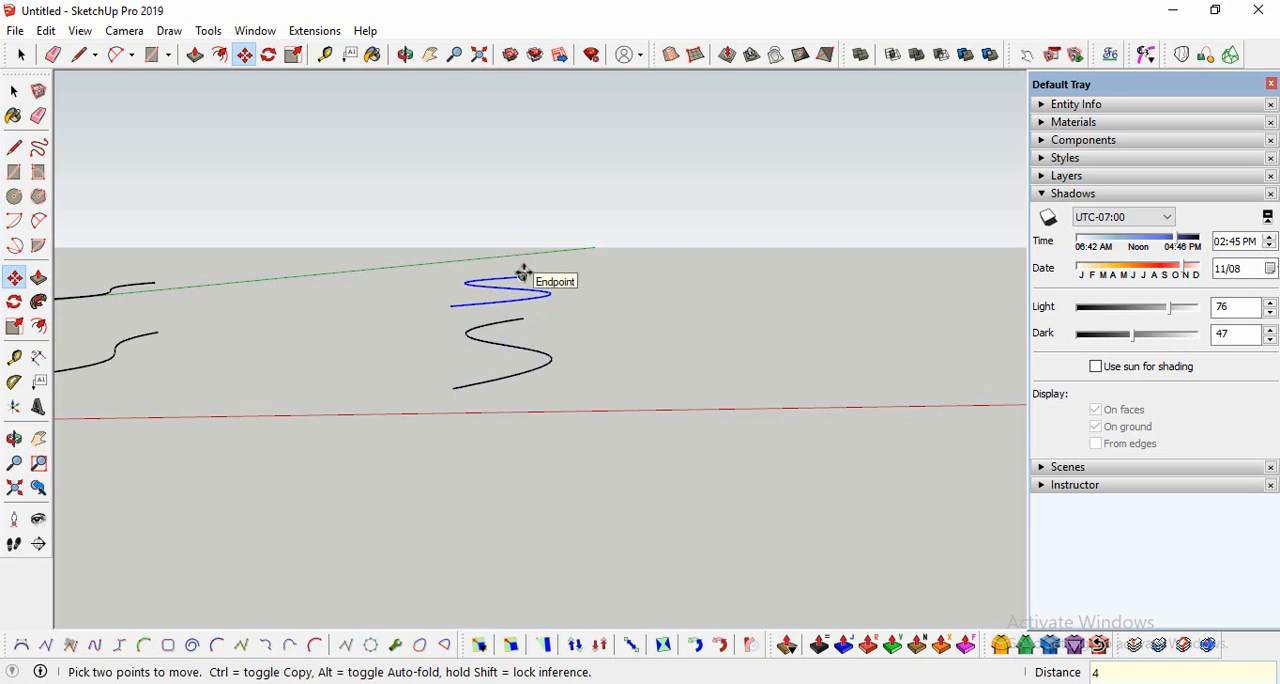
Step: Move the copied upper curve farther up vertically from its endpoint
left_click(14, 438)
left_click_drag(494, 391, 458, 478)
key("m")
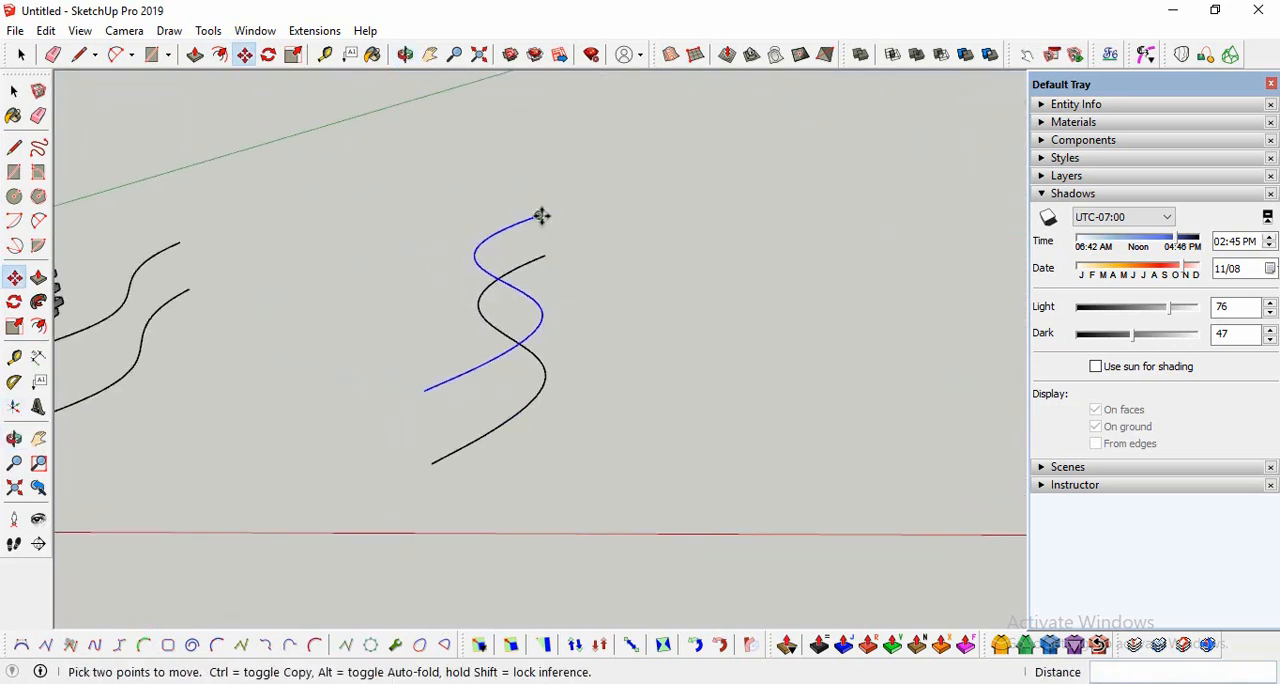
left_click(548, 211)
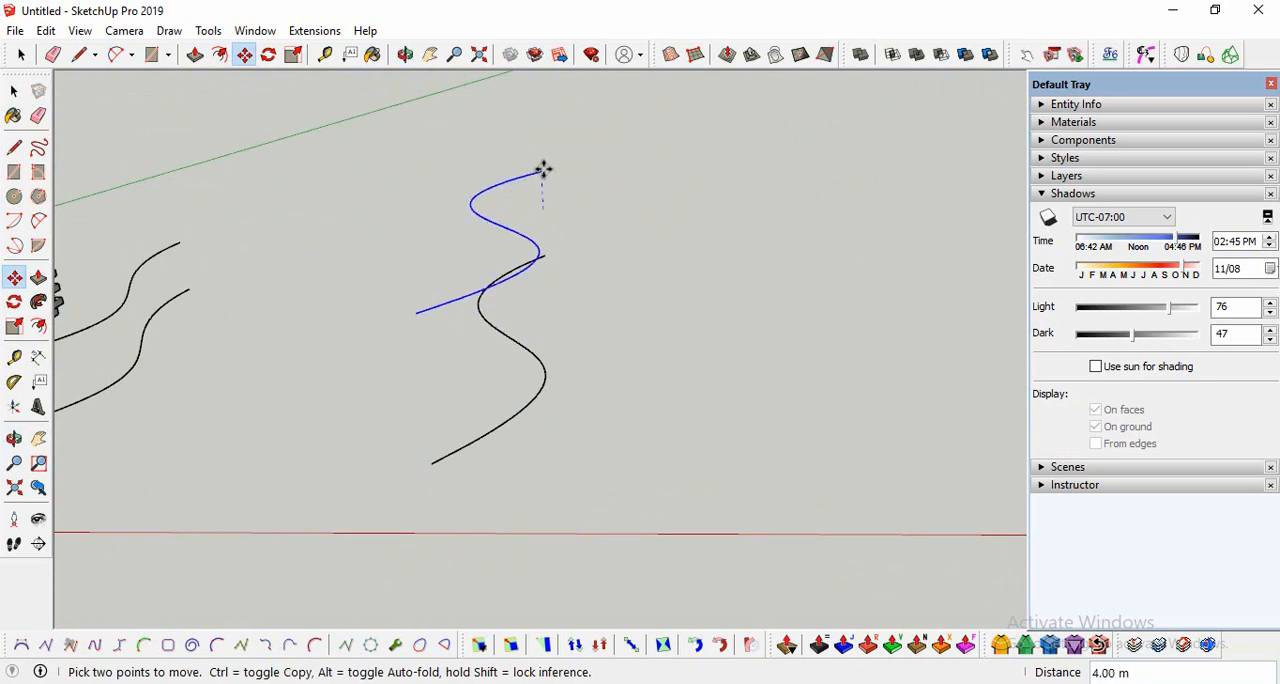
key("Return")
scroll(490, 358, "down", 1)
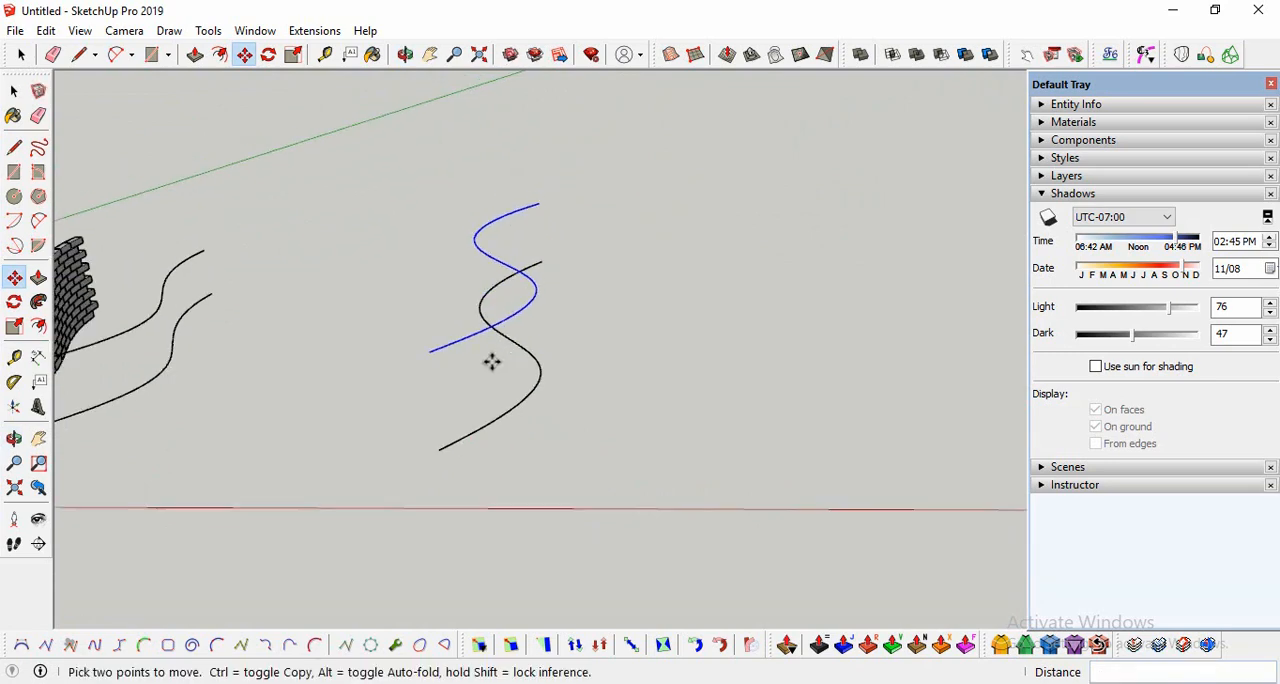
Step: Deselect the curve and draw a 0.5 by 1 m rectangle on the ground in front of the new curves
left_click(14, 438)
left_click_drag(400, 440, 600, 436)
scroll(646, 398, "up", 3)
middle_click_drag(660, 396, 404, 436)
left_click(14, 90)
left_click(562, 456)
left_click(14, 172)
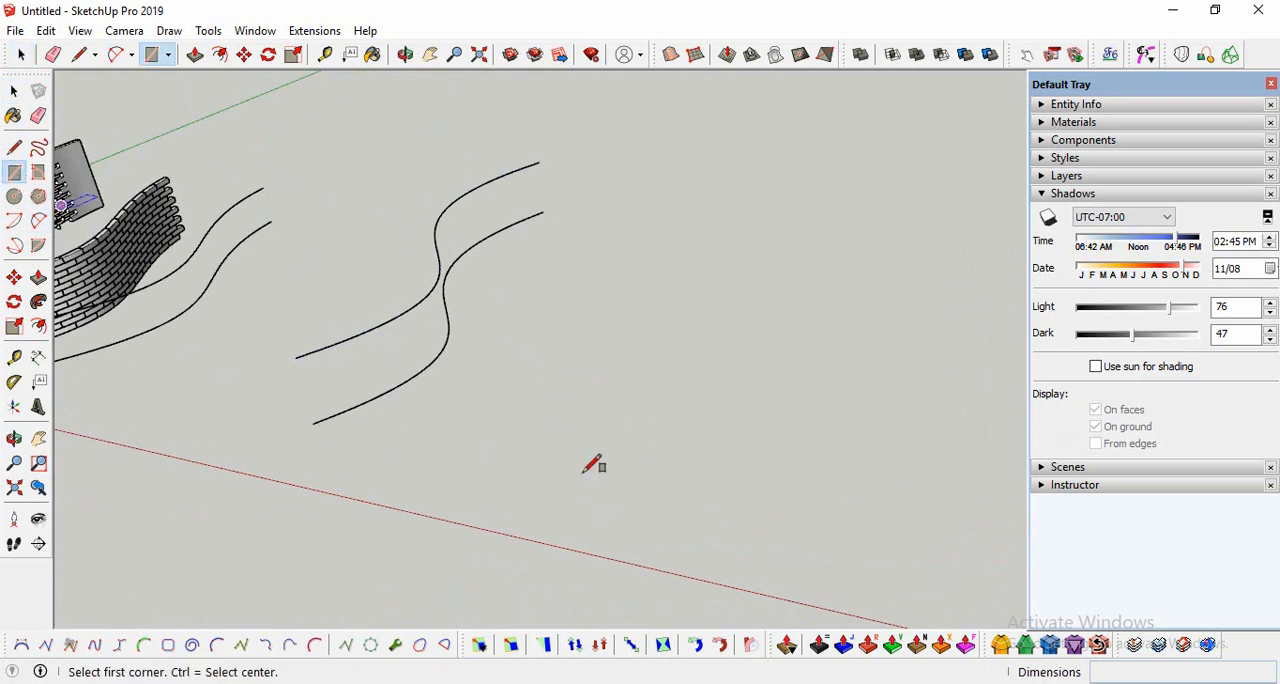
left_click(483, 448)
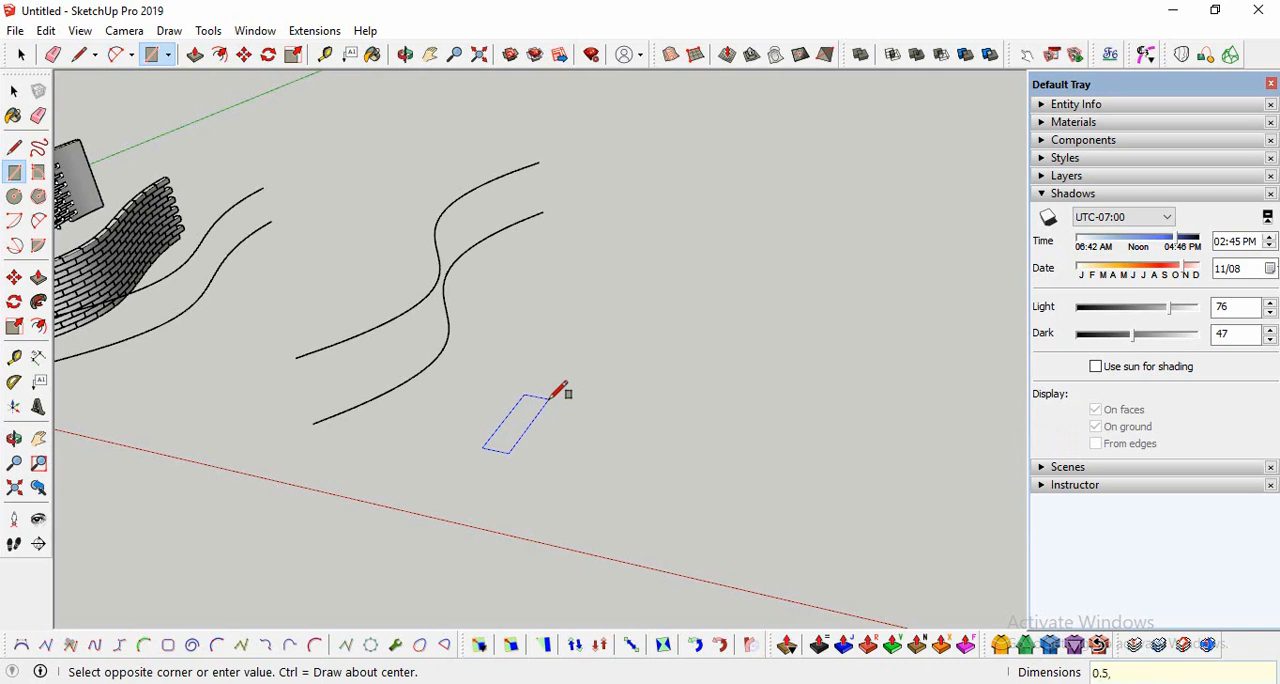
type("0.5,1")
key("Return")
scroll(500, 438, "up", 5)
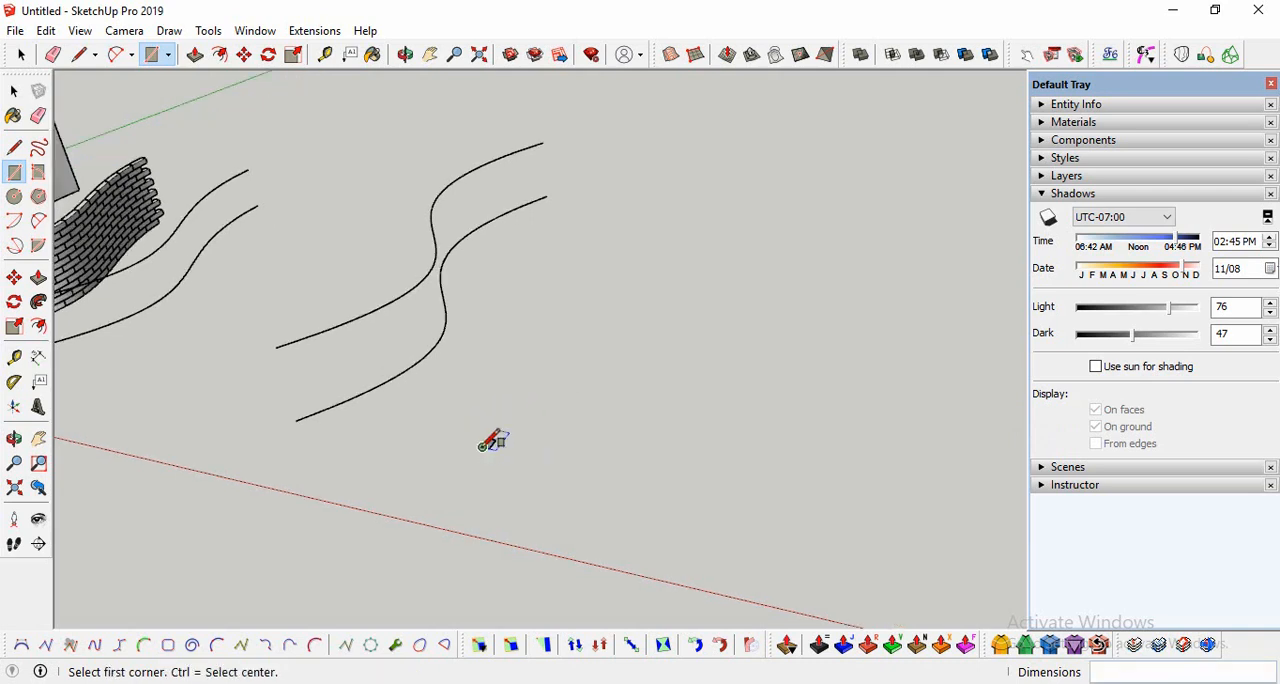
middle_click_drag(500, 430, 497, 466)
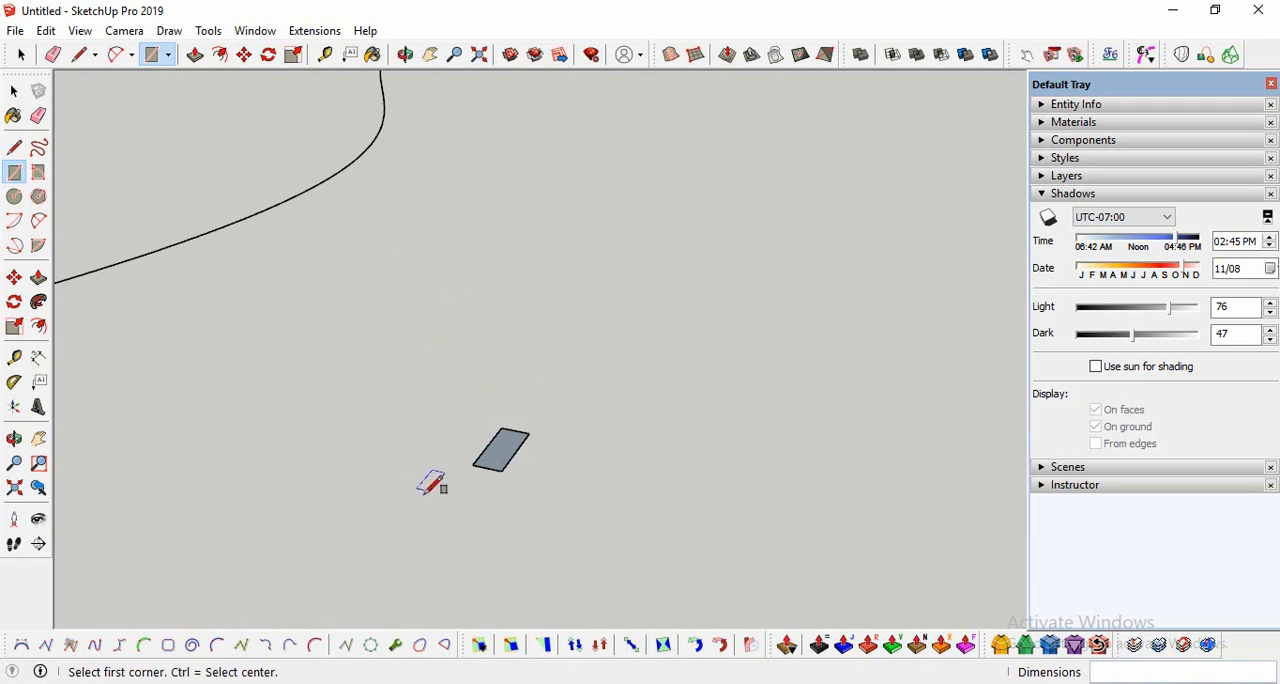
Step: Try to extrude the small rectangle about 0.3 m upward, and undo the rectangle
left_click(38, 278)
middle_click_drag(511, 531, 506, 480)
left_click(503, 480)
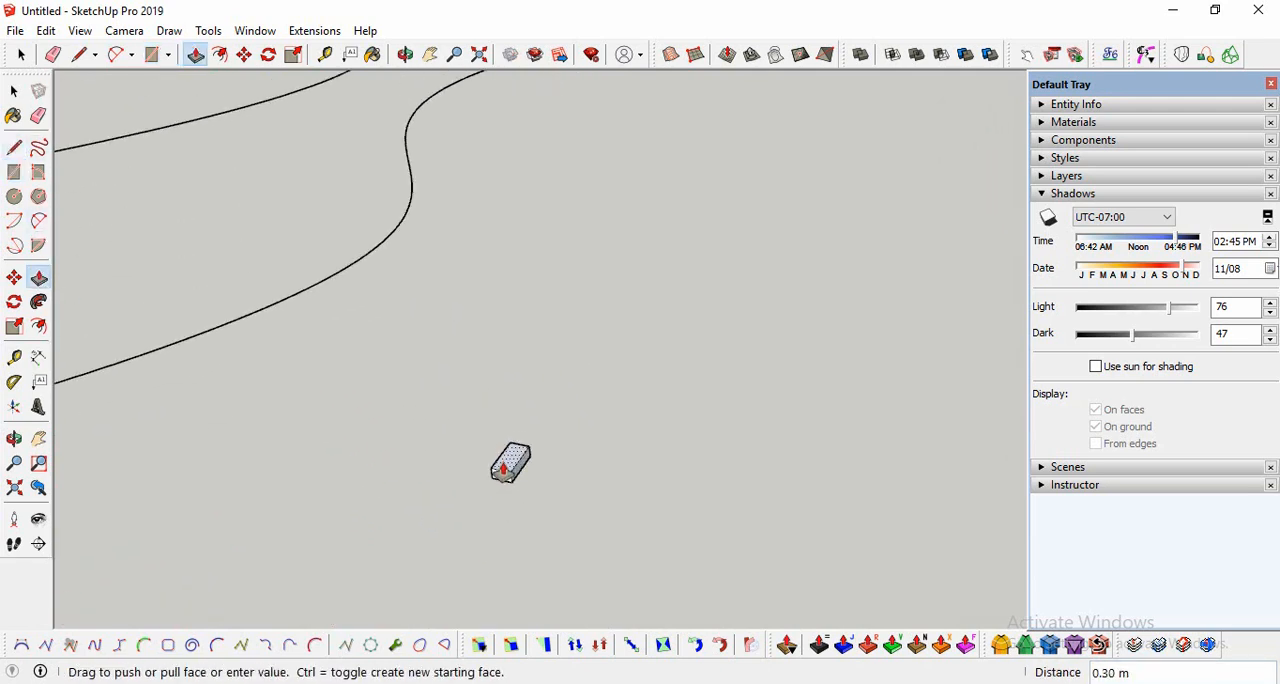
key("Escape")
key("ctrl+z")
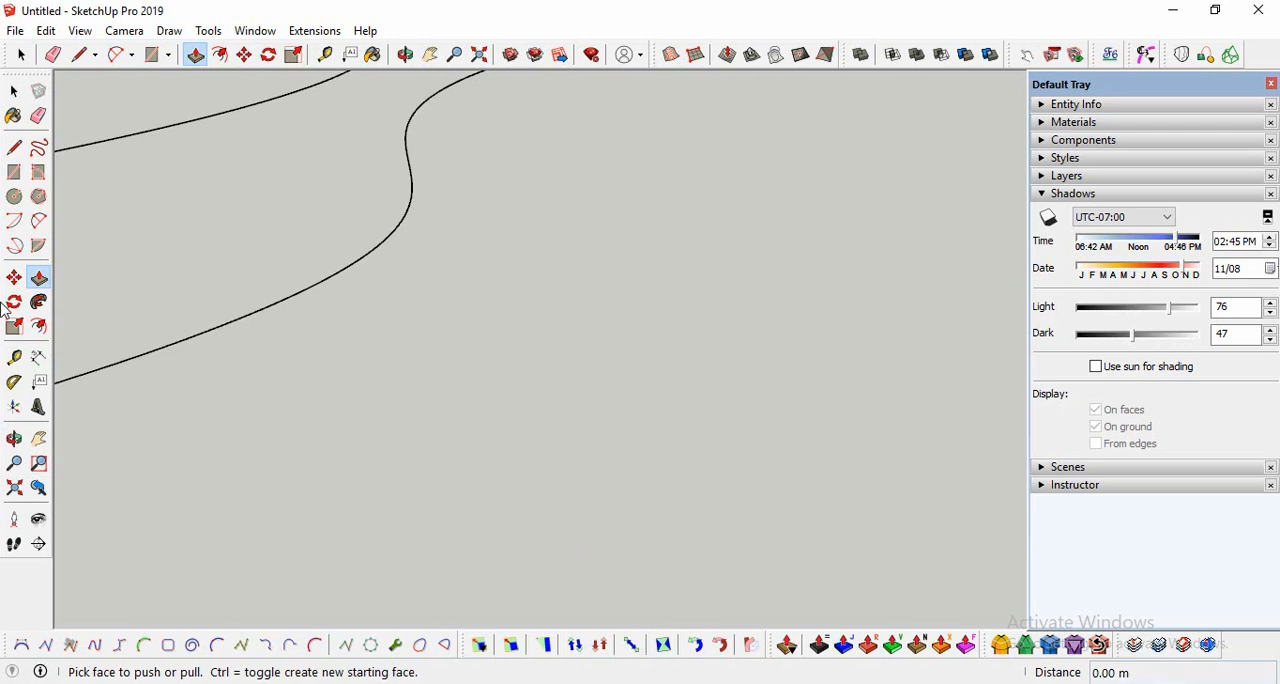
Step: Draw a 1.5 by 3 m rectangle on the ground in front of the new curves as the brick base
left_click(14, 172)
left_click(429, 509)
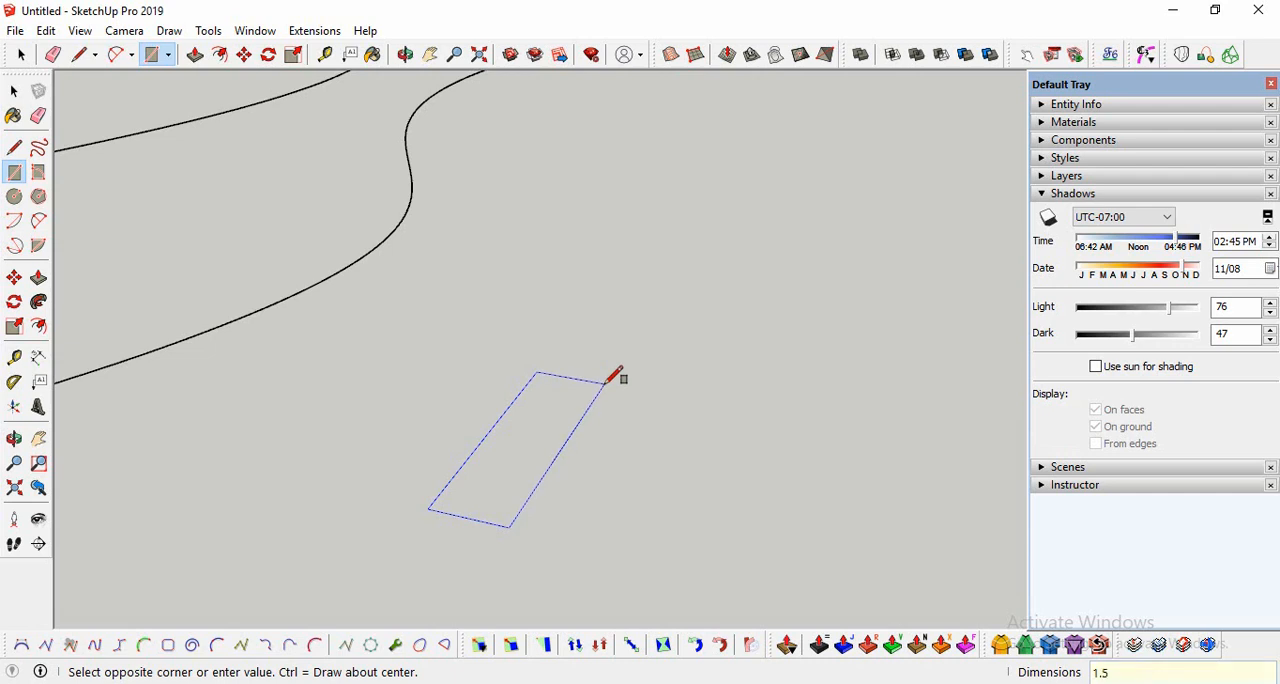
type("1.5,3")
key("Return")
scroll(450, 461, "down", 3)
scroll(485, 498, "up", 1)
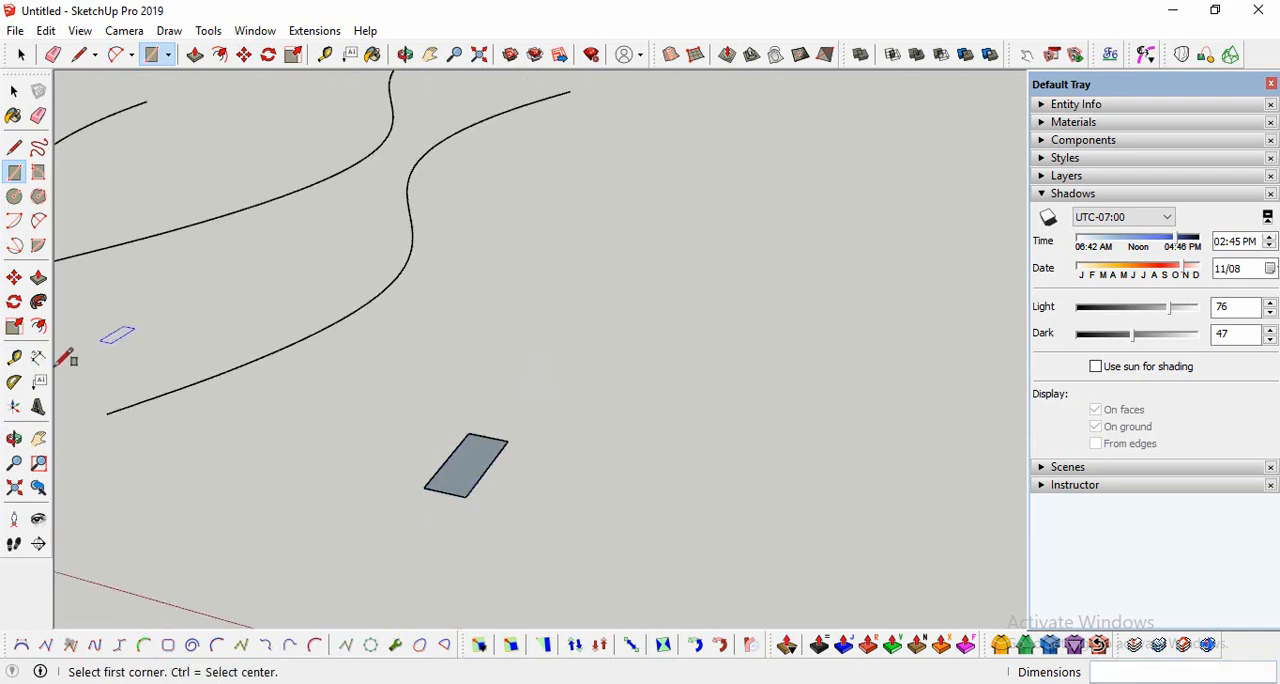
Step: Extrude the brick's base rectangle 0.5 m upward
left_click(38, 277)
left_click(466, 490)
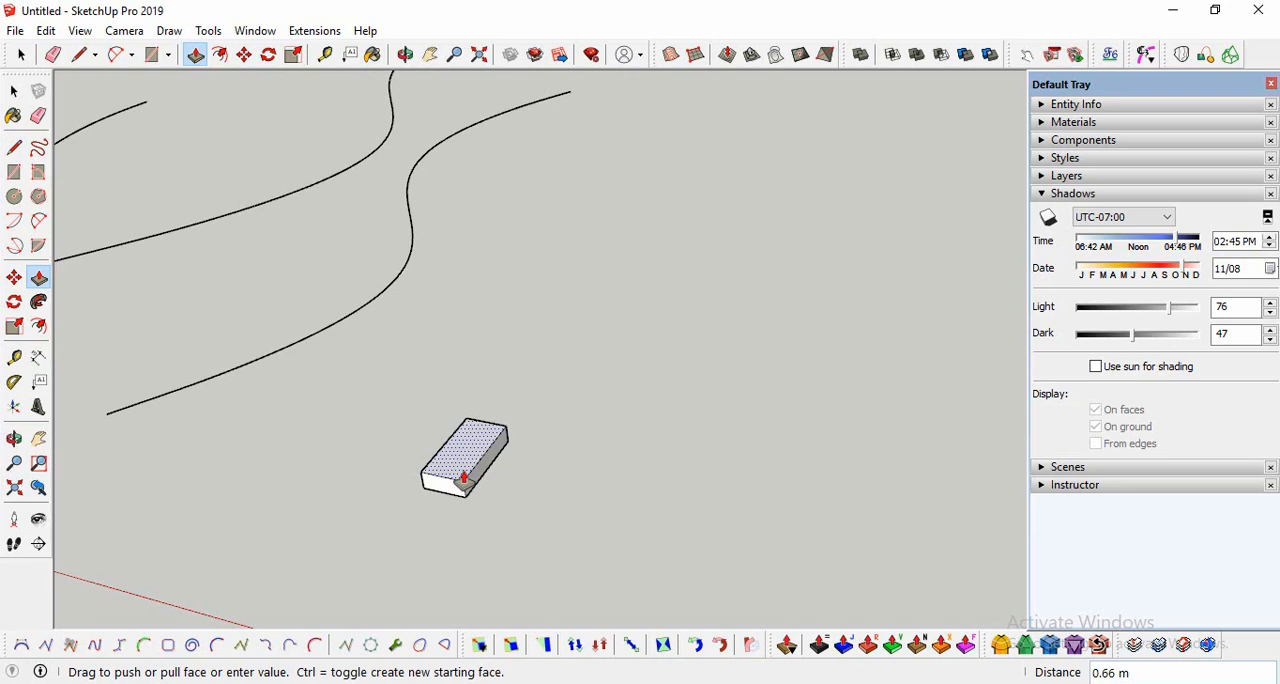
key("Return")
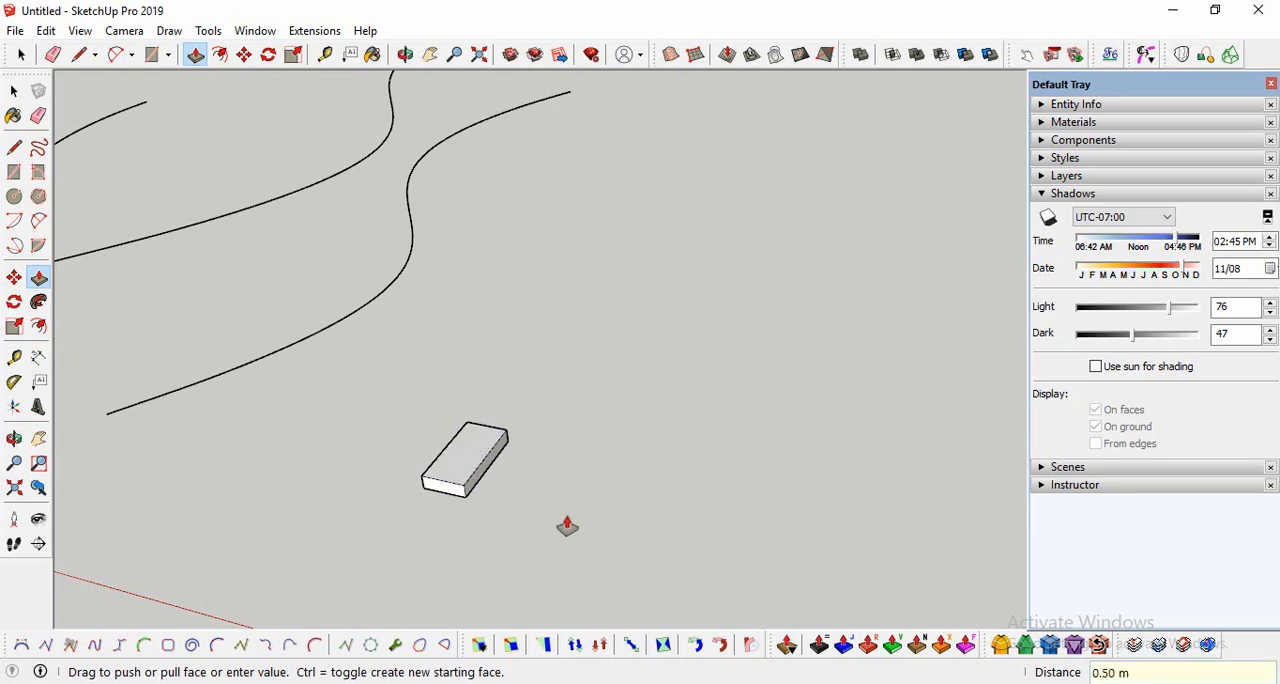
Step: Raise the brick's top face by another 0.2 m
left_click(14, 438)
left_click_drag(134, 452, 291, 349)
scroll(288, 349, "up", 4)
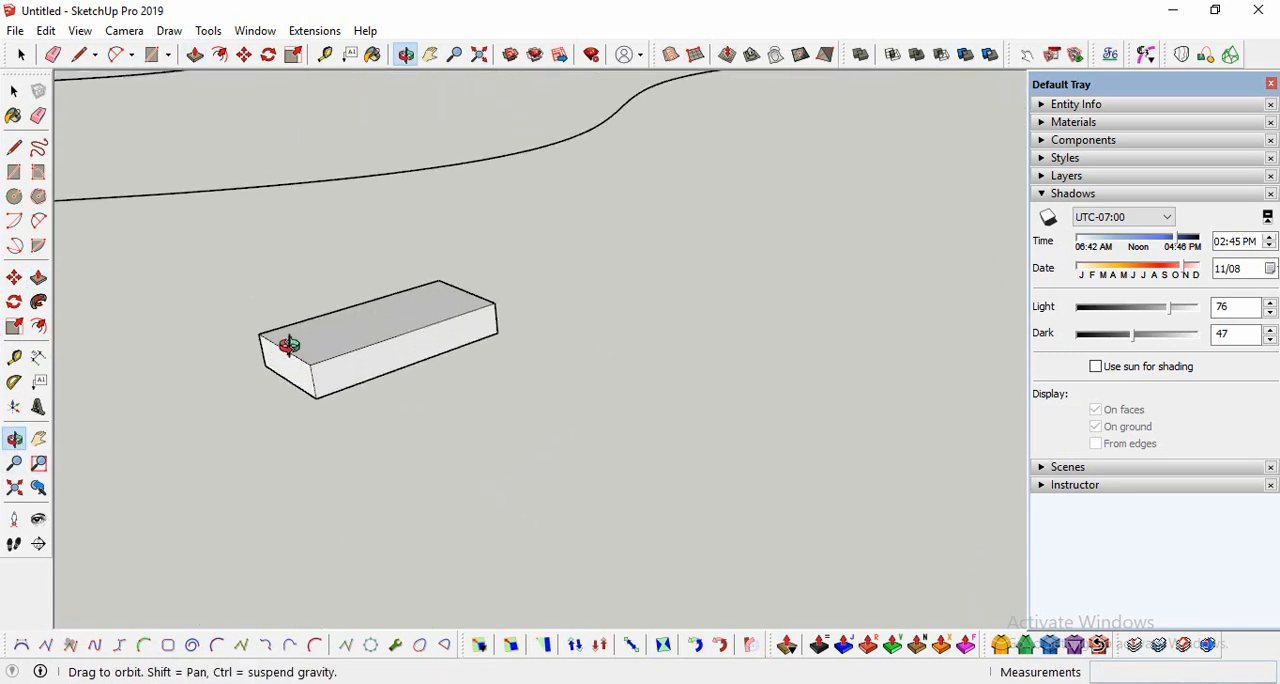
key("p")
left_click(354, 354)
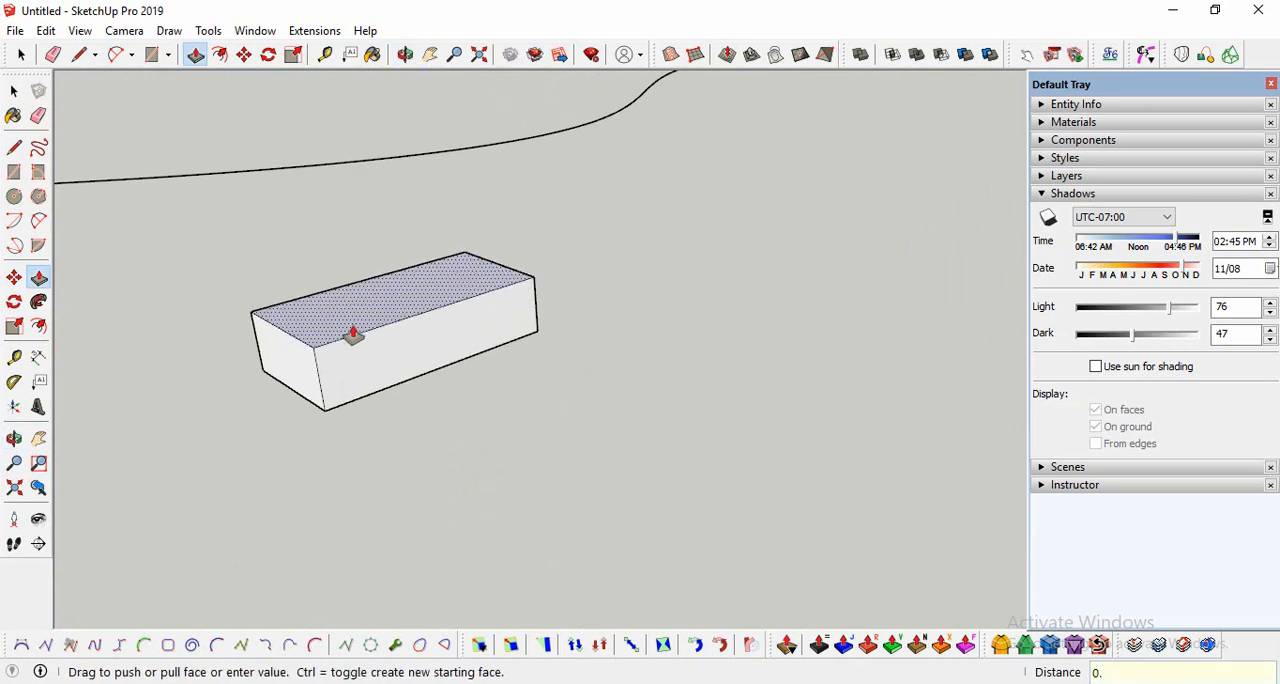
key("Return")
Step: Select all faces and edges of the brick and make them a group
scroll(530, 495, "down", 3)
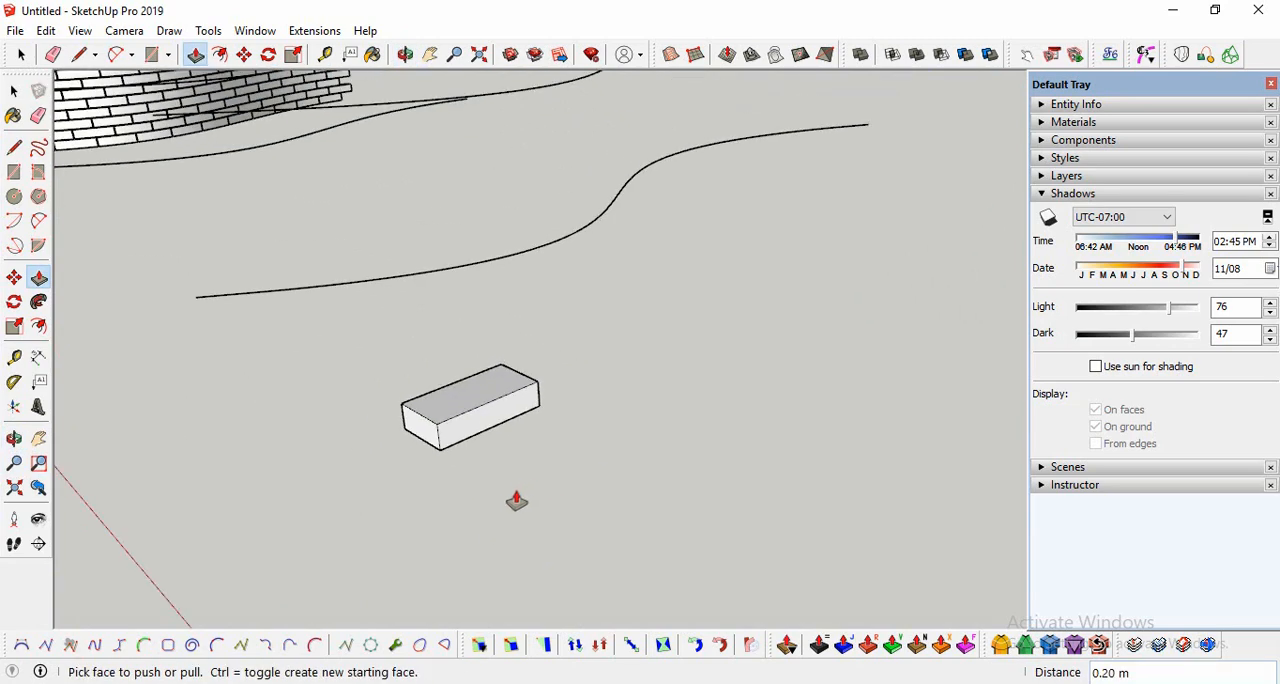
scroll(514, 429, "up", 3)
left_click(14, 440)
left_click_drag(429, 443, 550, 493)
scroll(466, 437, "up", 5)
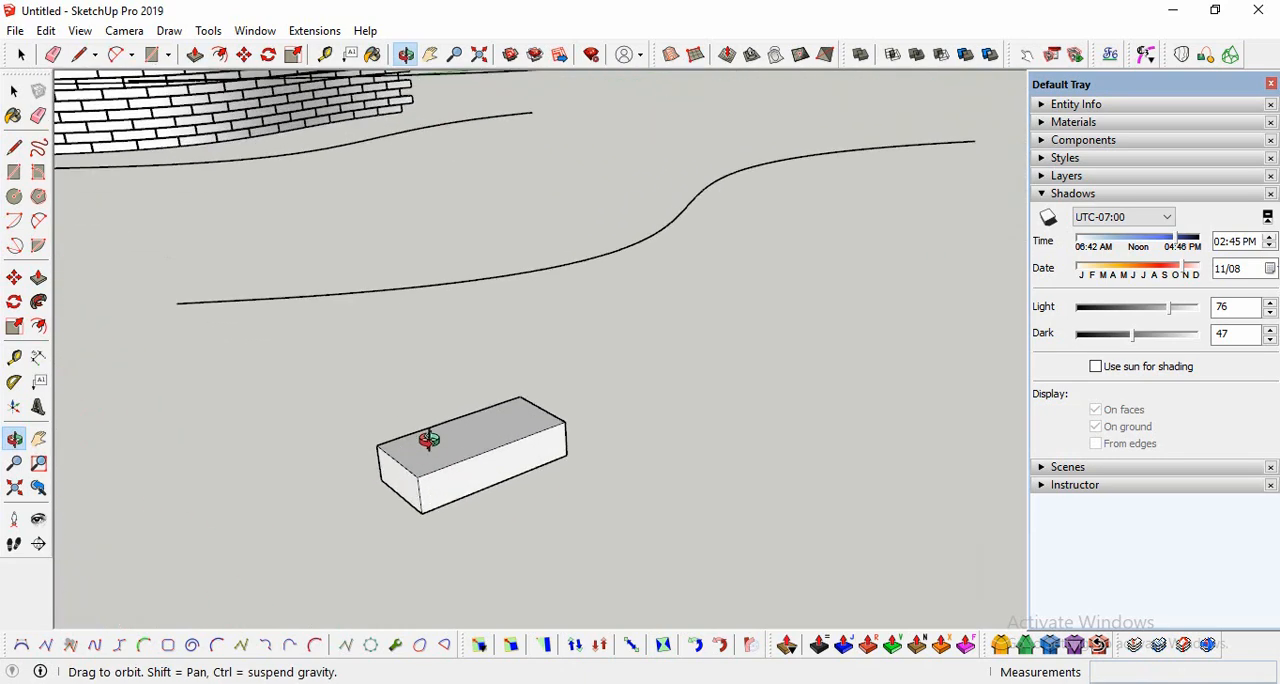
left_click_drag(429, 437, 246, 434)
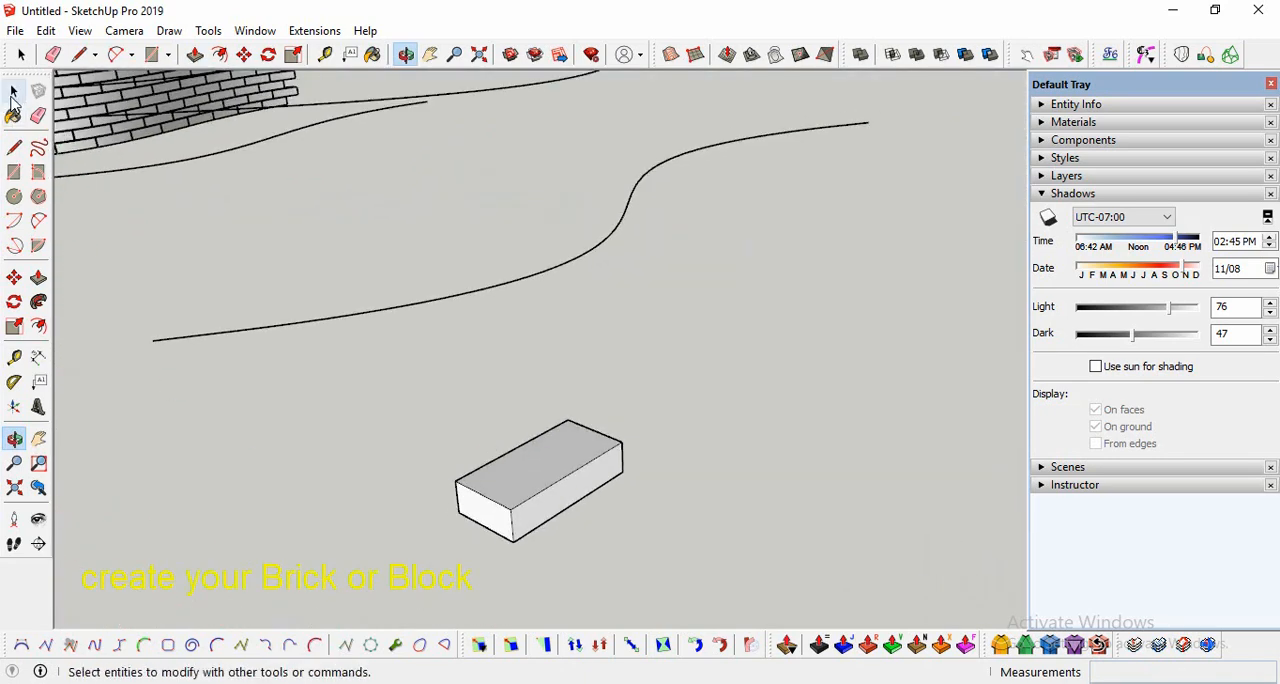
left_click(14, 90)
scroll(546, 520, "up", 2)
left_click(509, 485)
triple_click(509, 485)
right_click(510, 479)
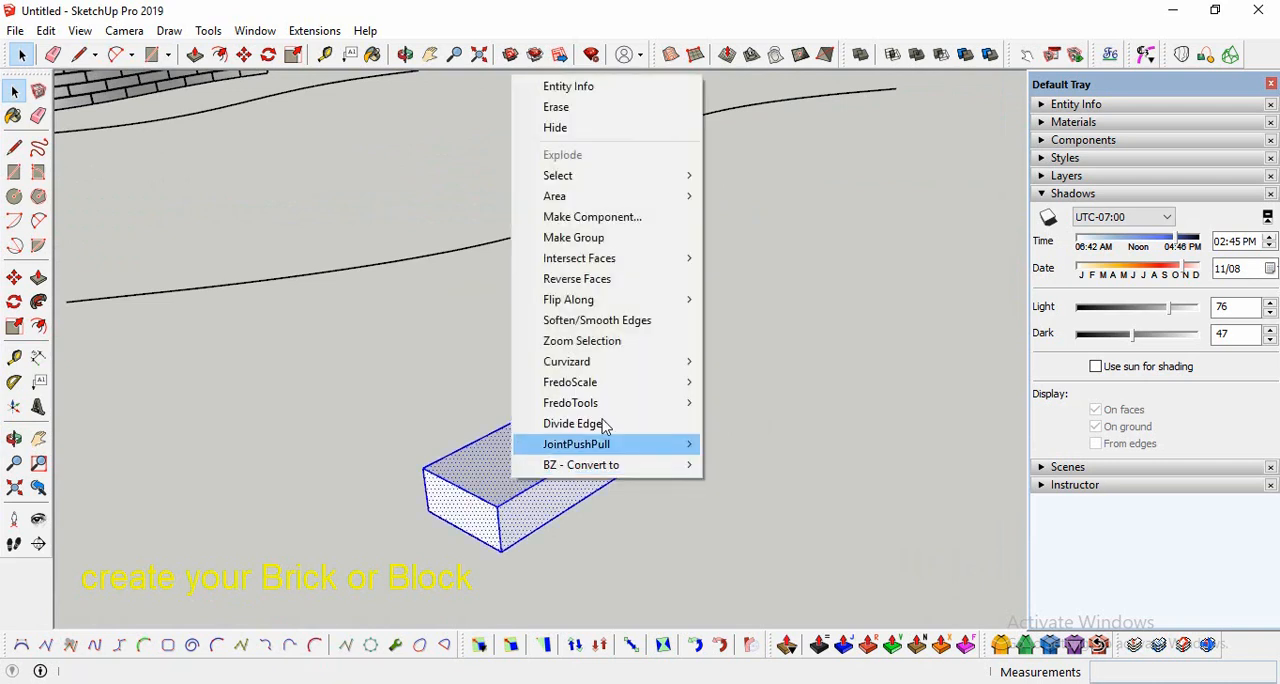
left_click(609, 246)
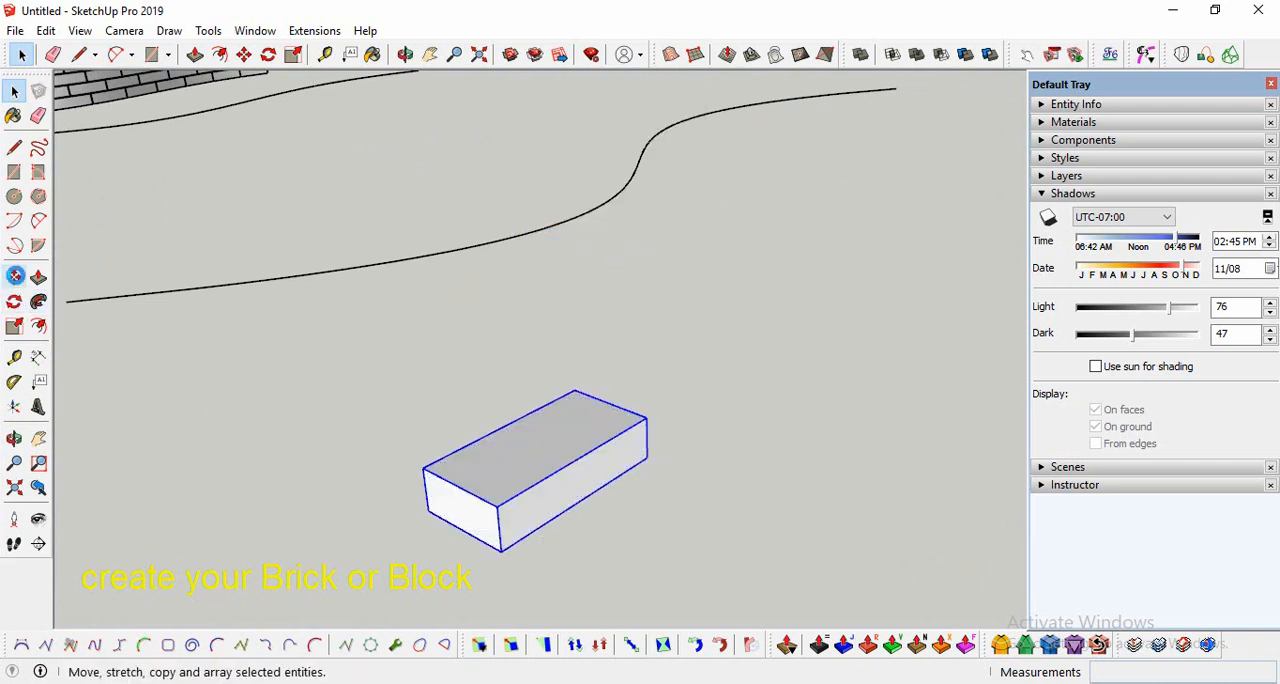
Step: Copy the brick group 2.5 m along the green axis from its lower front corner
left_click(15, 277)
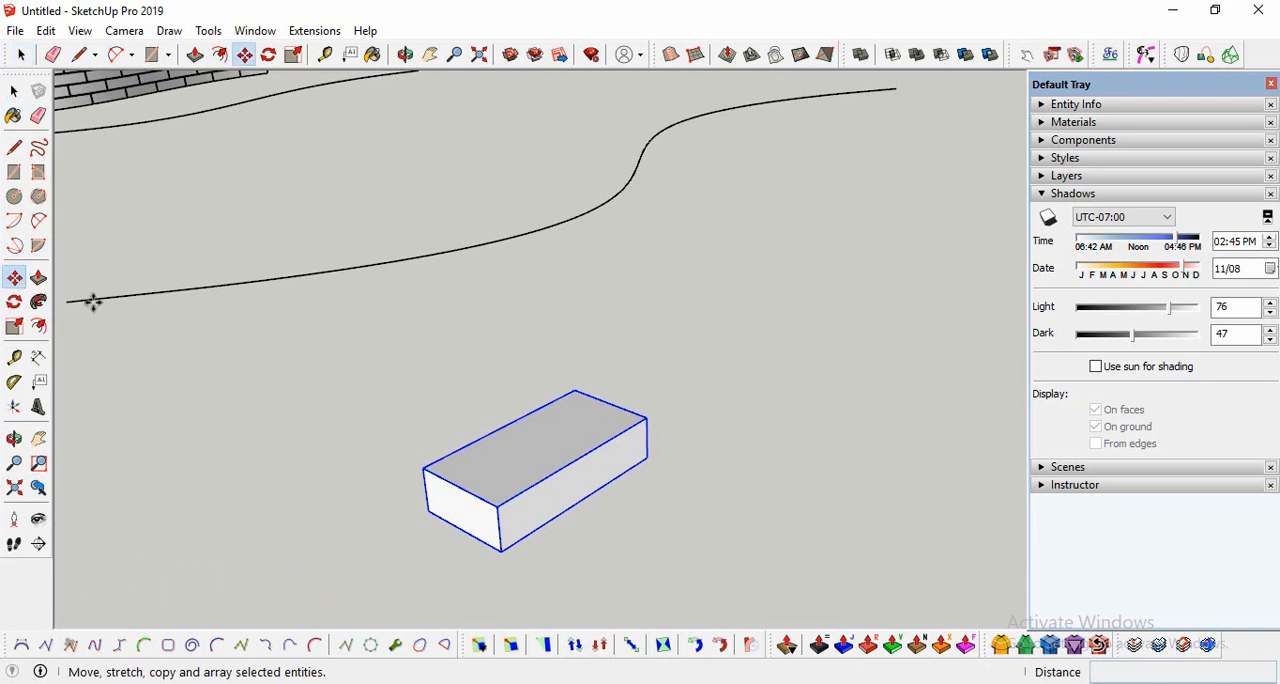
left_click(502, 551)
key("ctrl")
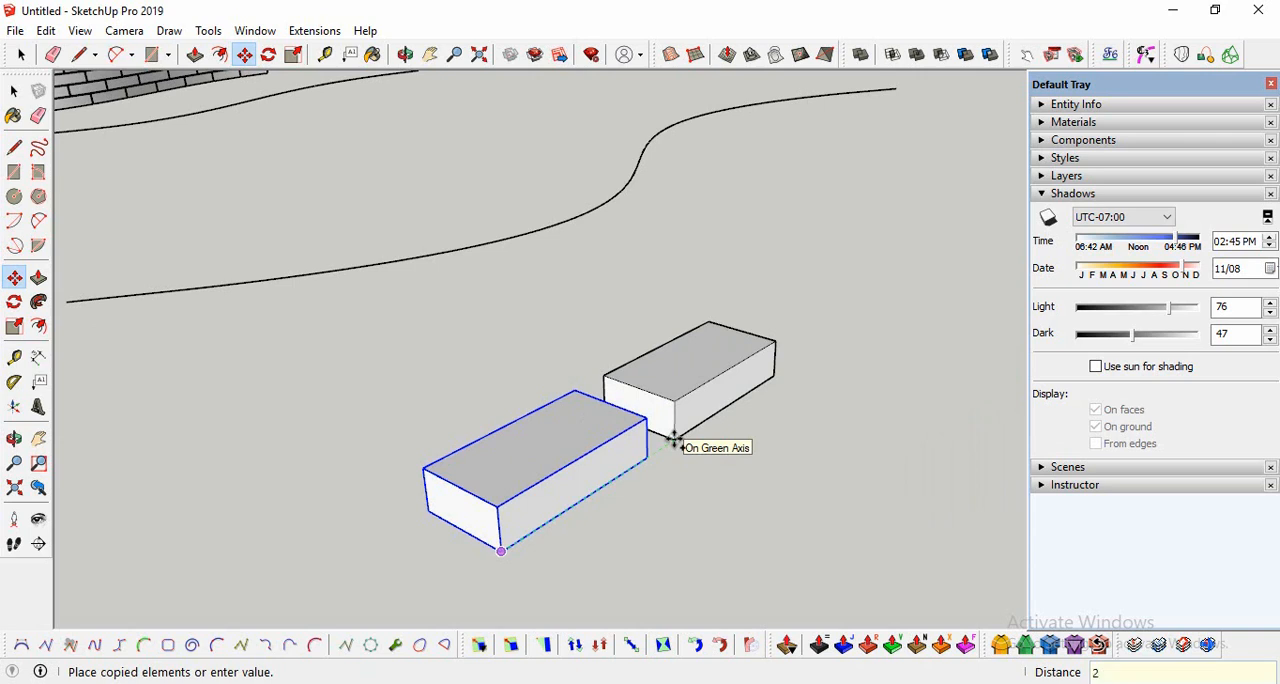
type("2.5")
key("Return")
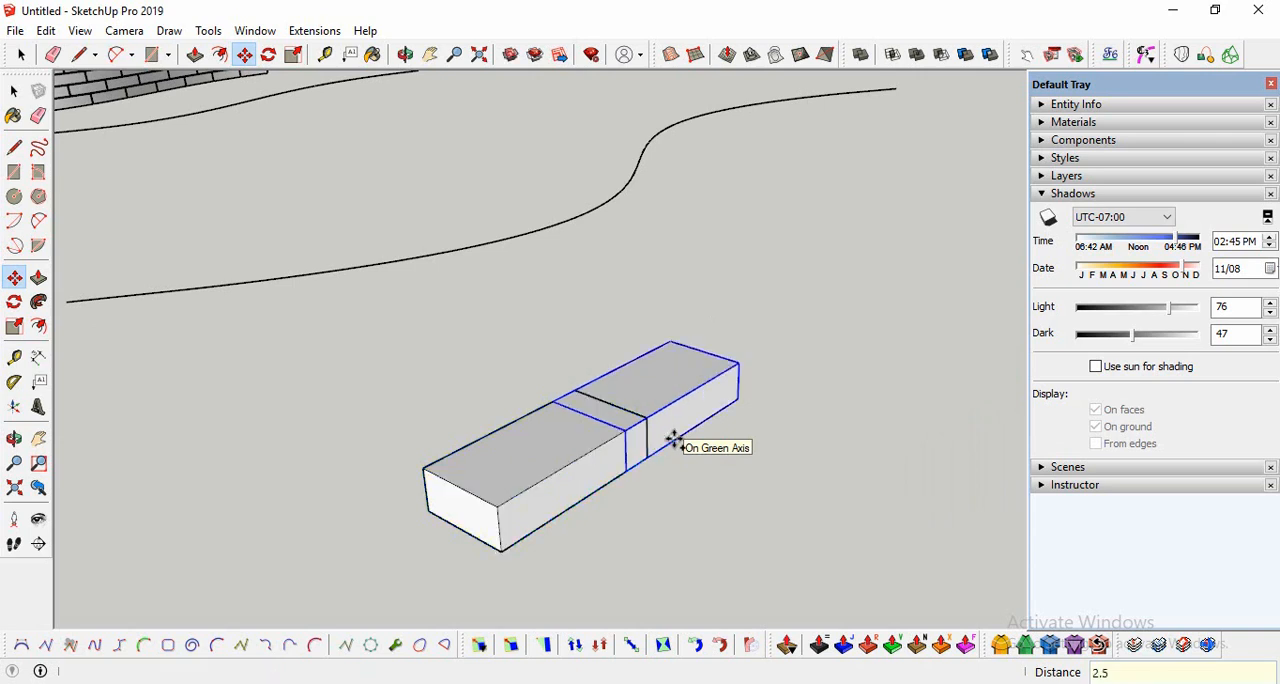
Step: Move the copied brick 0.6 m along the green axis to leave a narrow joint beside the first brick
left_click(632, 470)
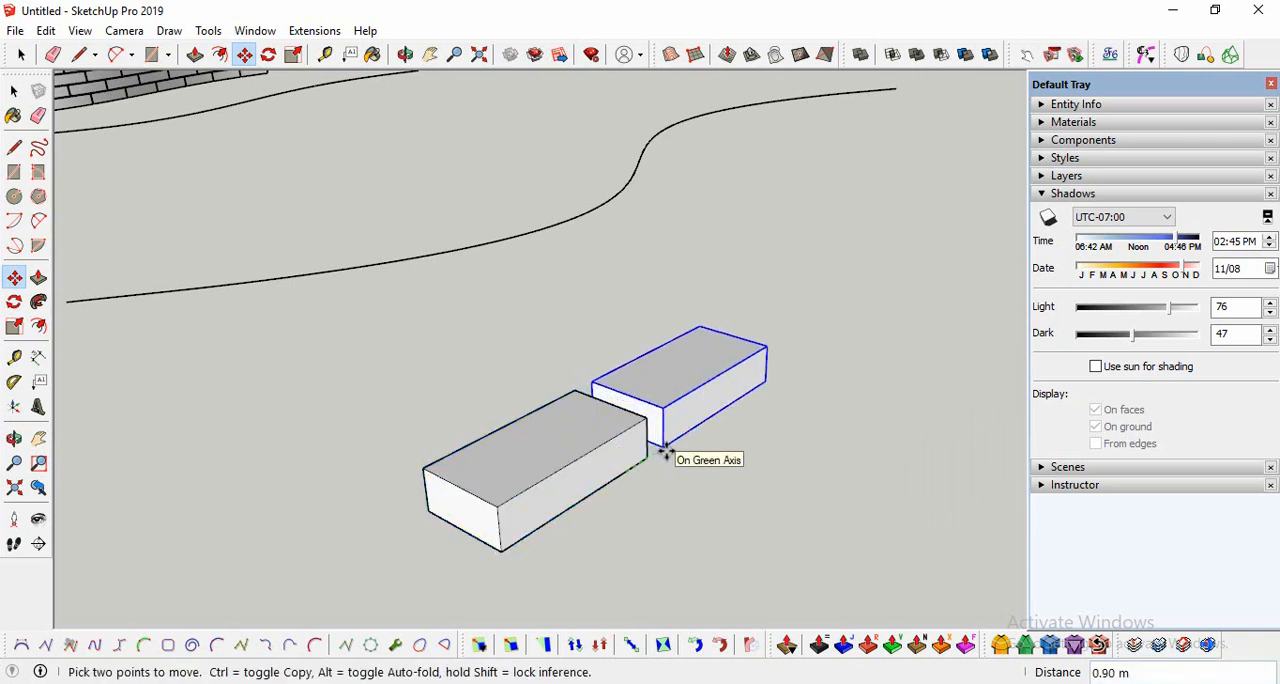
type("0.6")
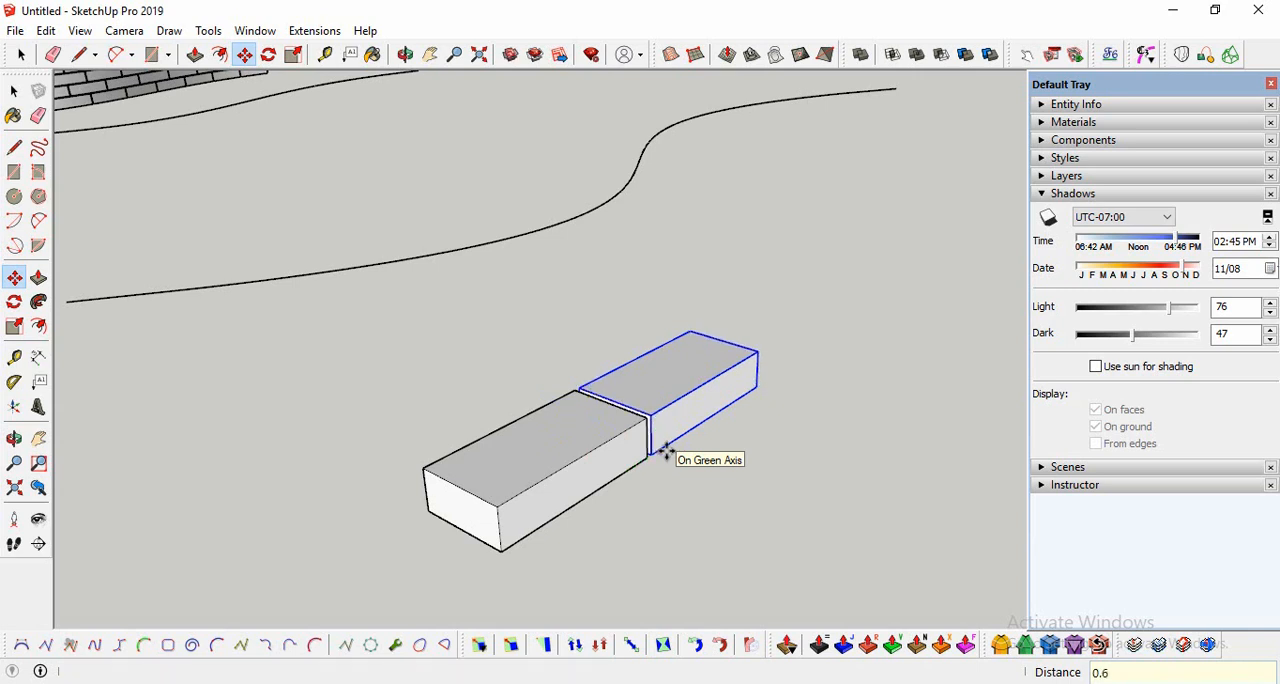
key("Return")
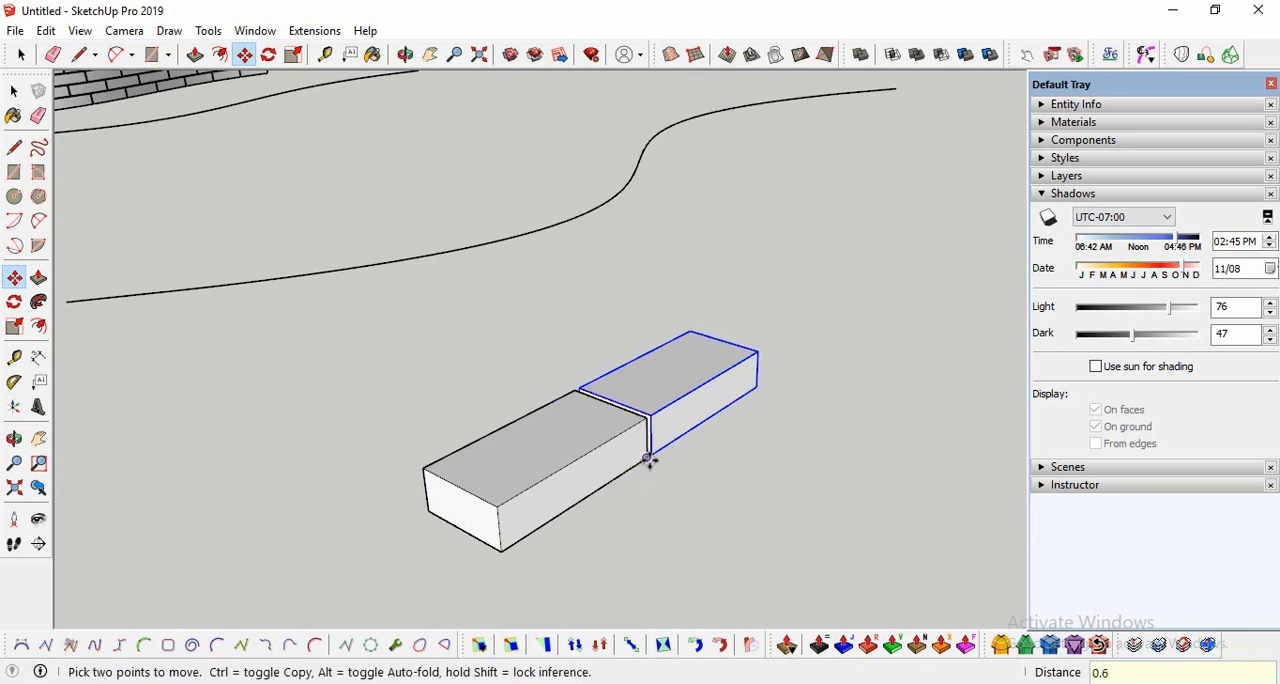
Step: Copy the second brick along the green axis with the same joint gap and repeat the copy 15 times
left_click(648, 460)
left_click(768, 400)
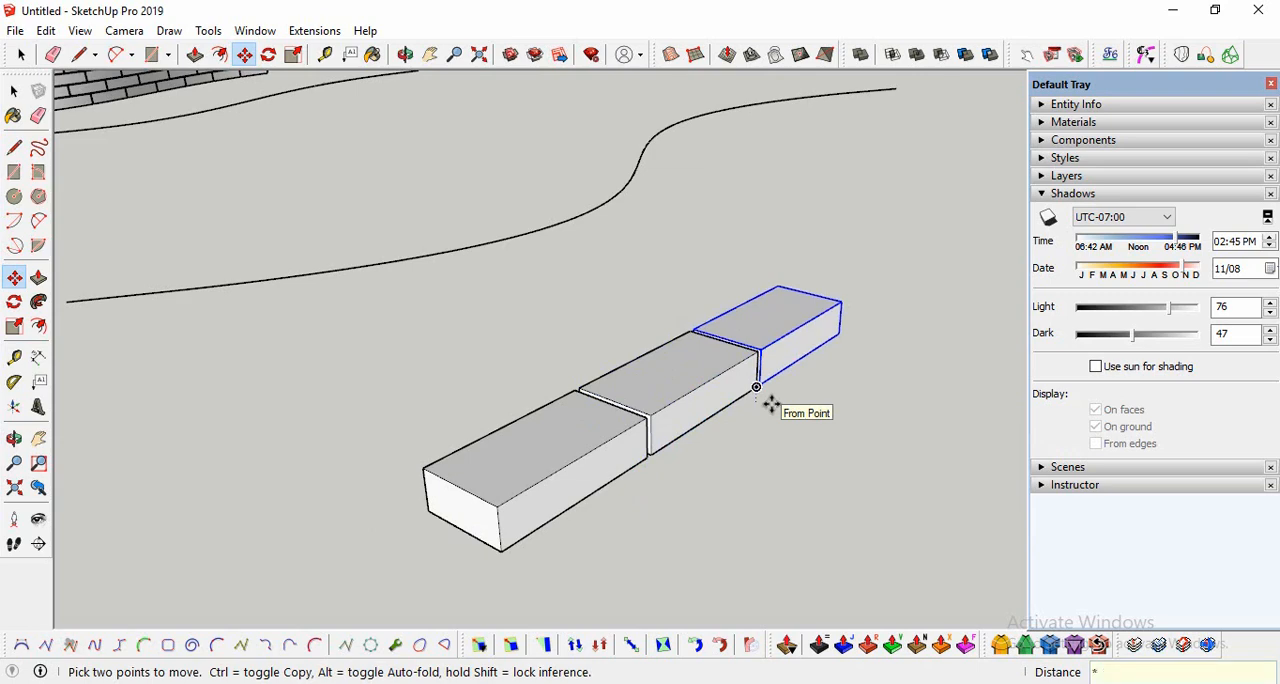
type("*15")
key("Return")
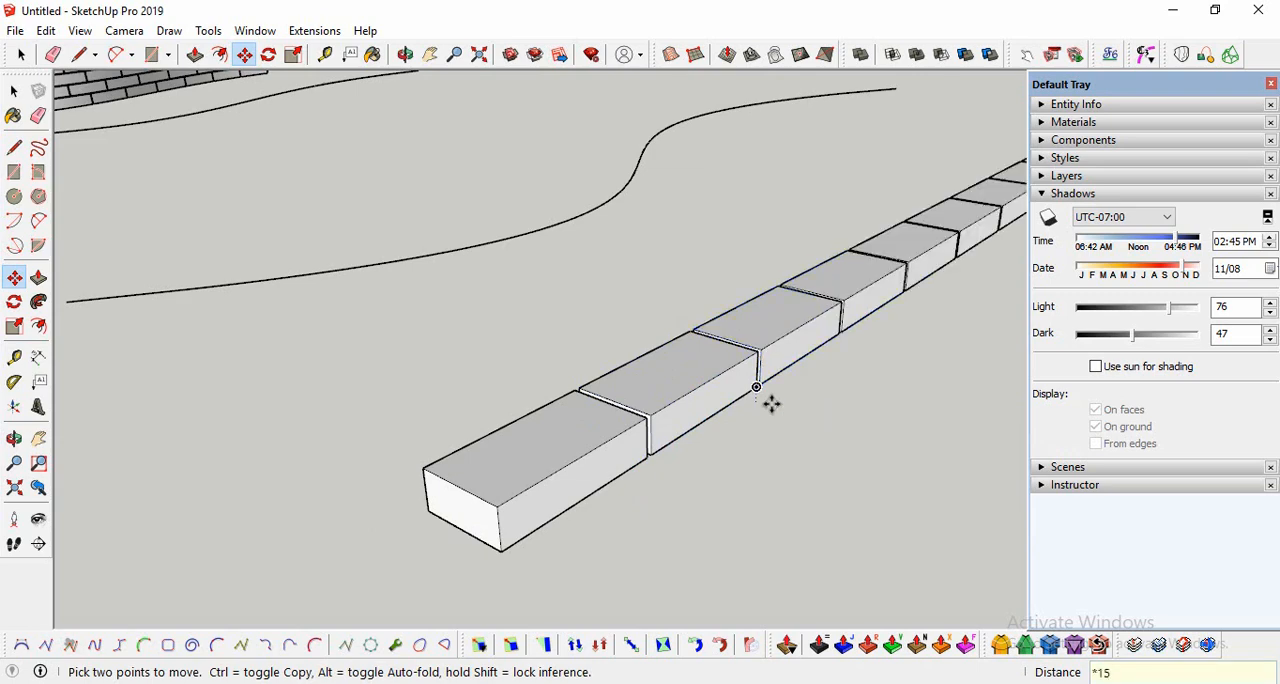
Step: Delete three surplus bricks one after another from the far end of the brick row
scroll(530, 416, "down", 10)
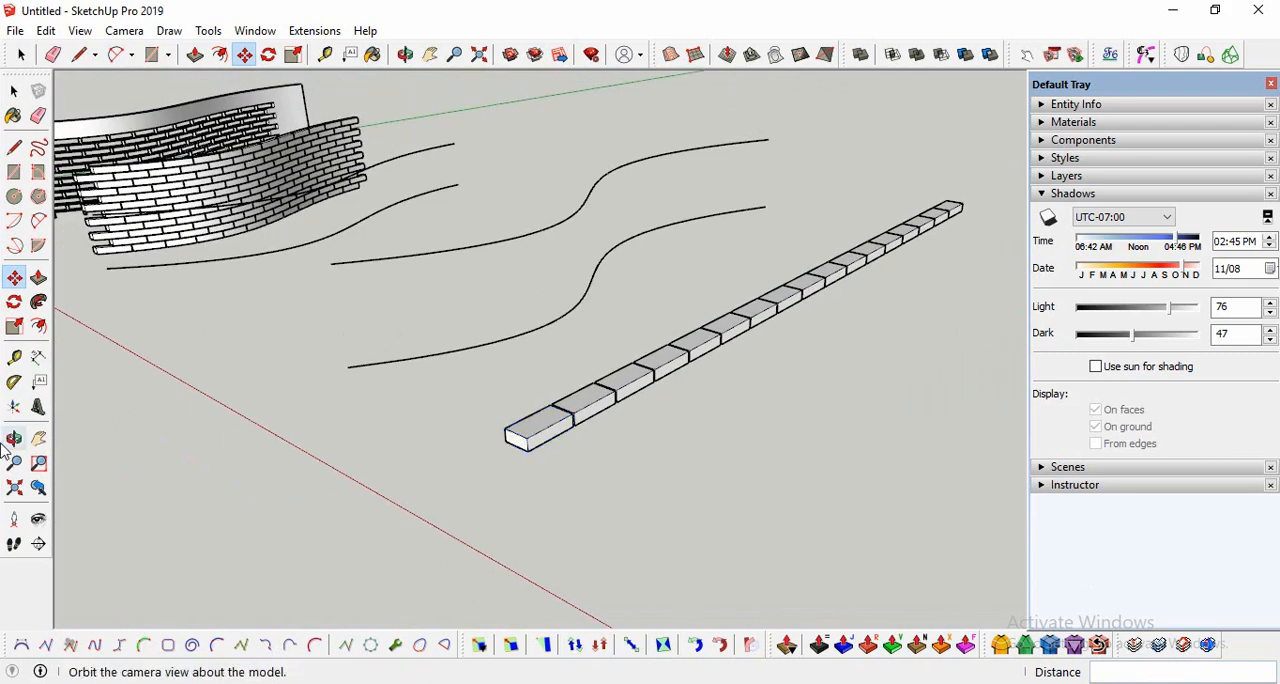
left_click(14, 438)
left_click_drag(591, 403, 601, 372)
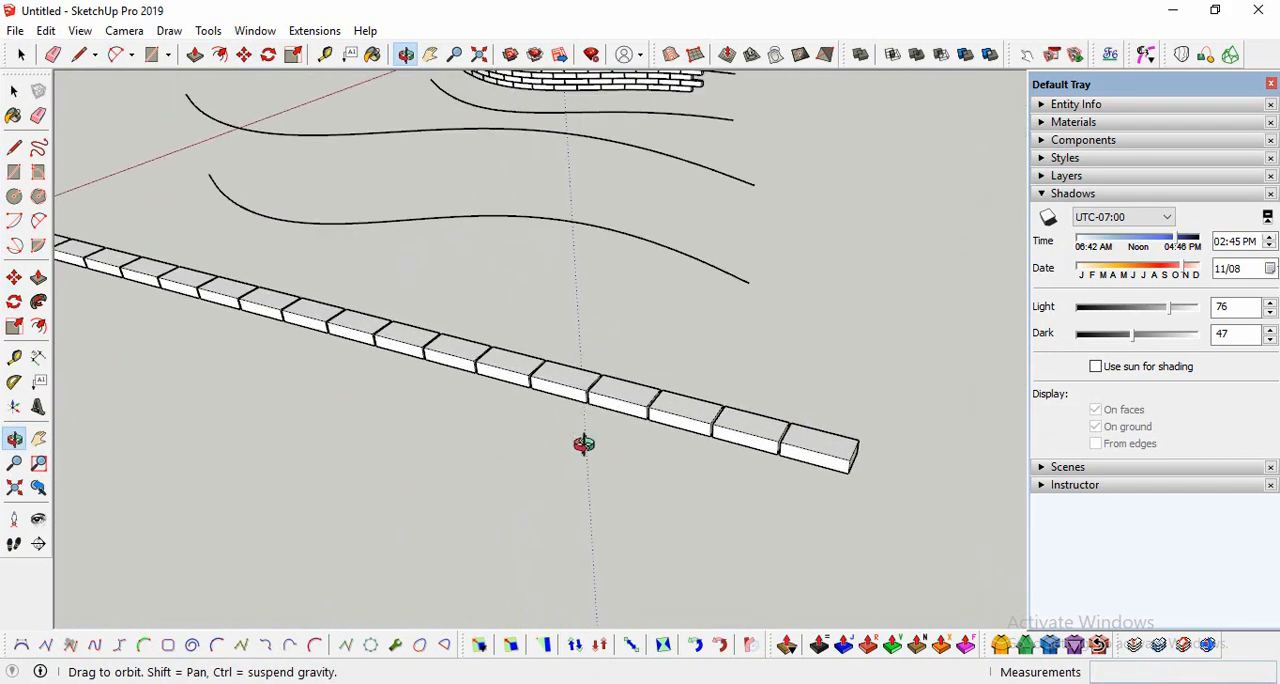
left_click(14, 91)
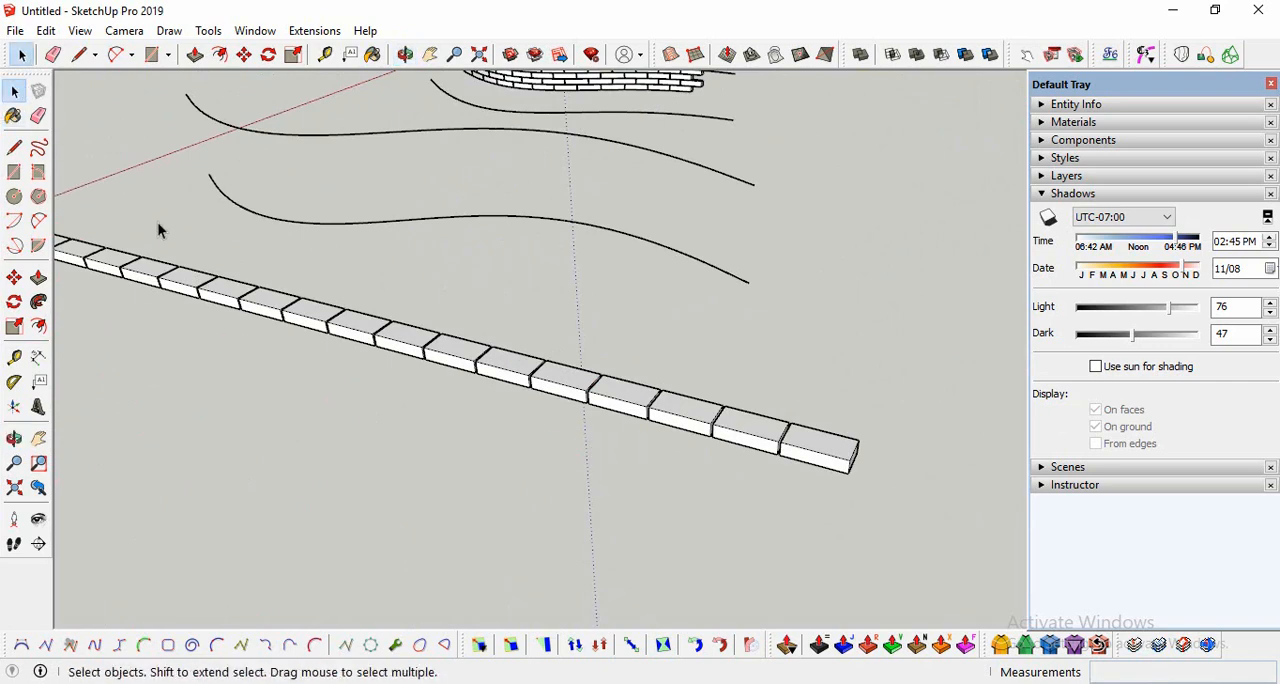
key("Delete")
left_click(746, 446)
key("Delete")
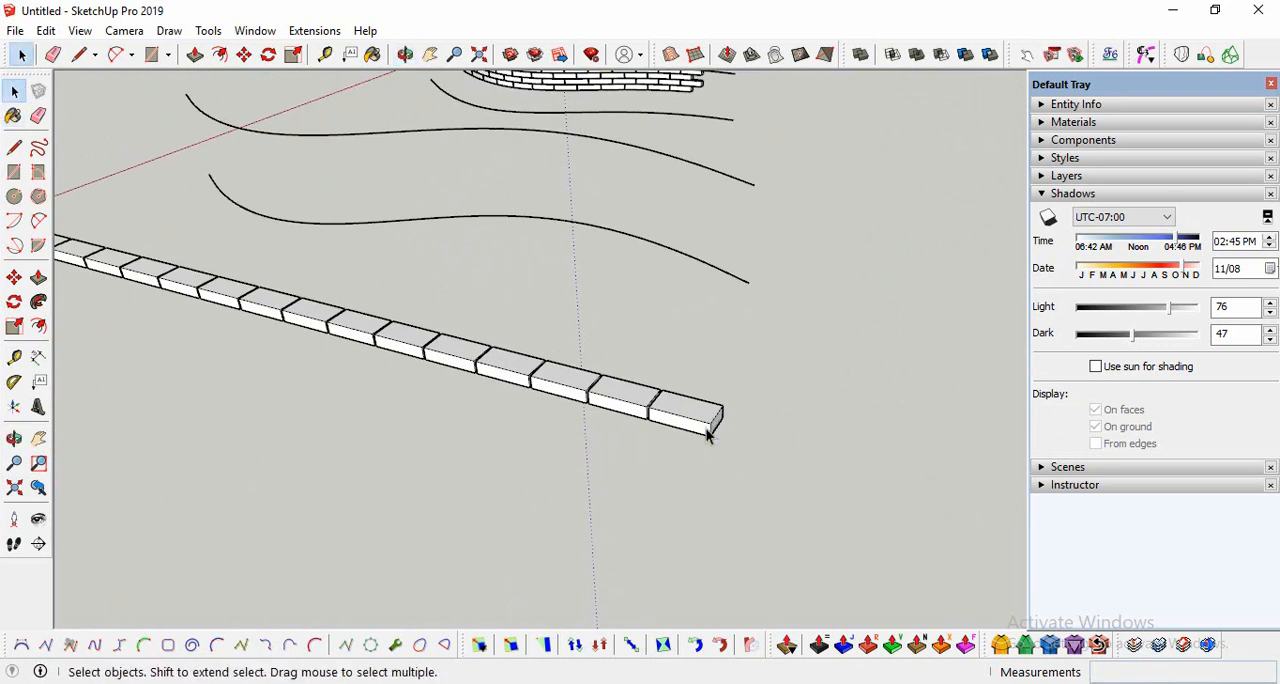
left_click(694, 427)
key("Delete")
middle_click_drag(641, 419, 418, 413)
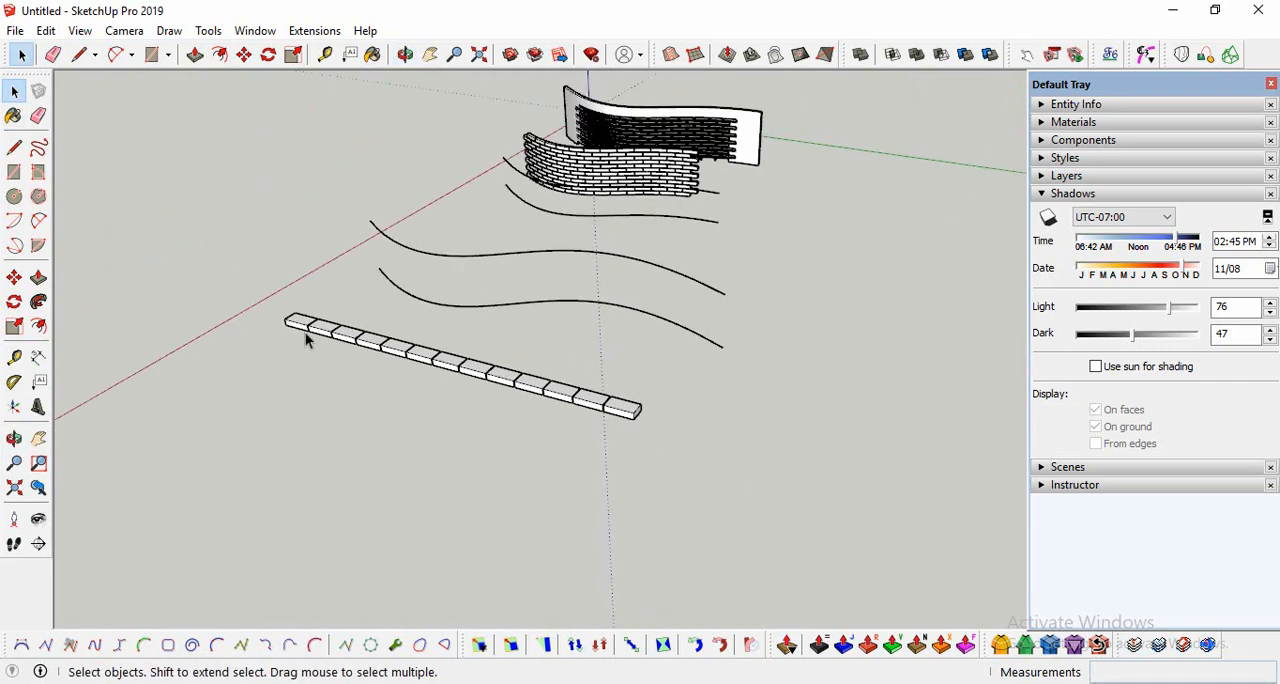
Step: Remove the last two bricks at the far end to shorten the row towards the guide curves' length
left_click(14, 438)
left_click_drag(177, 444, 486, 516)
key("space")
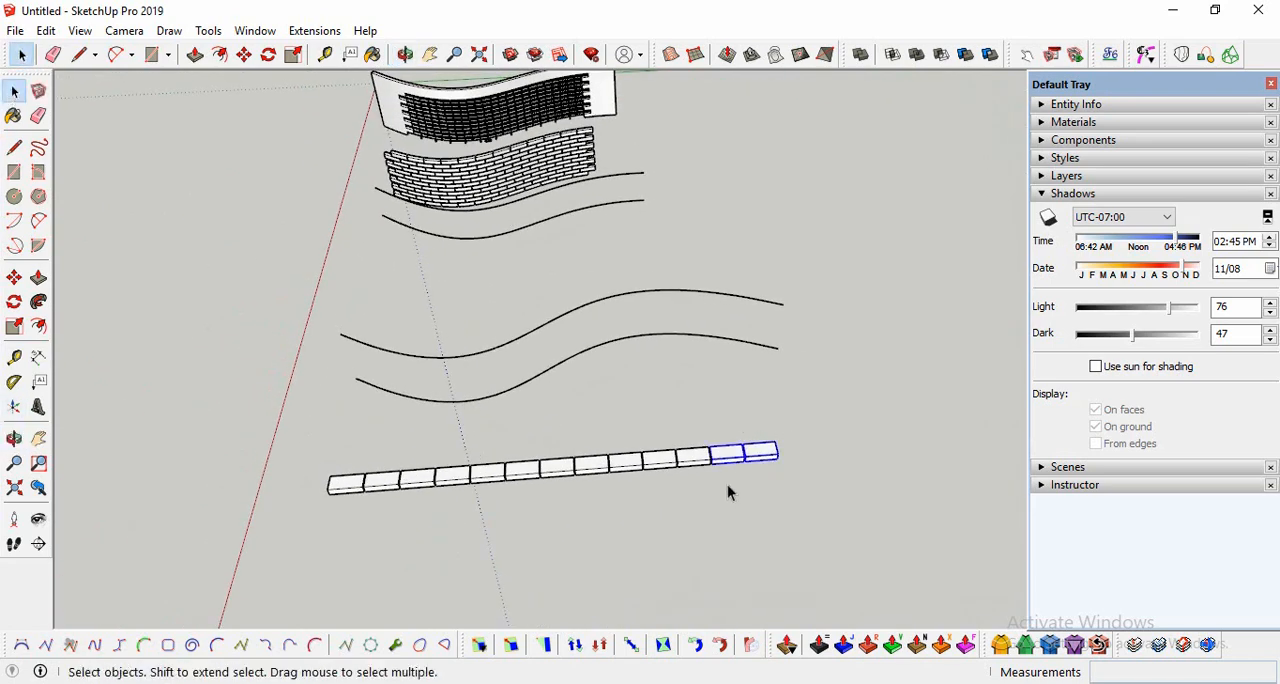
key("Delete")
Step: Copy the whole brick row on top of itself, from its lower front corner to the midpoint of the first brick's upper front edge
left_click_drag(737, 437, 300, 550)
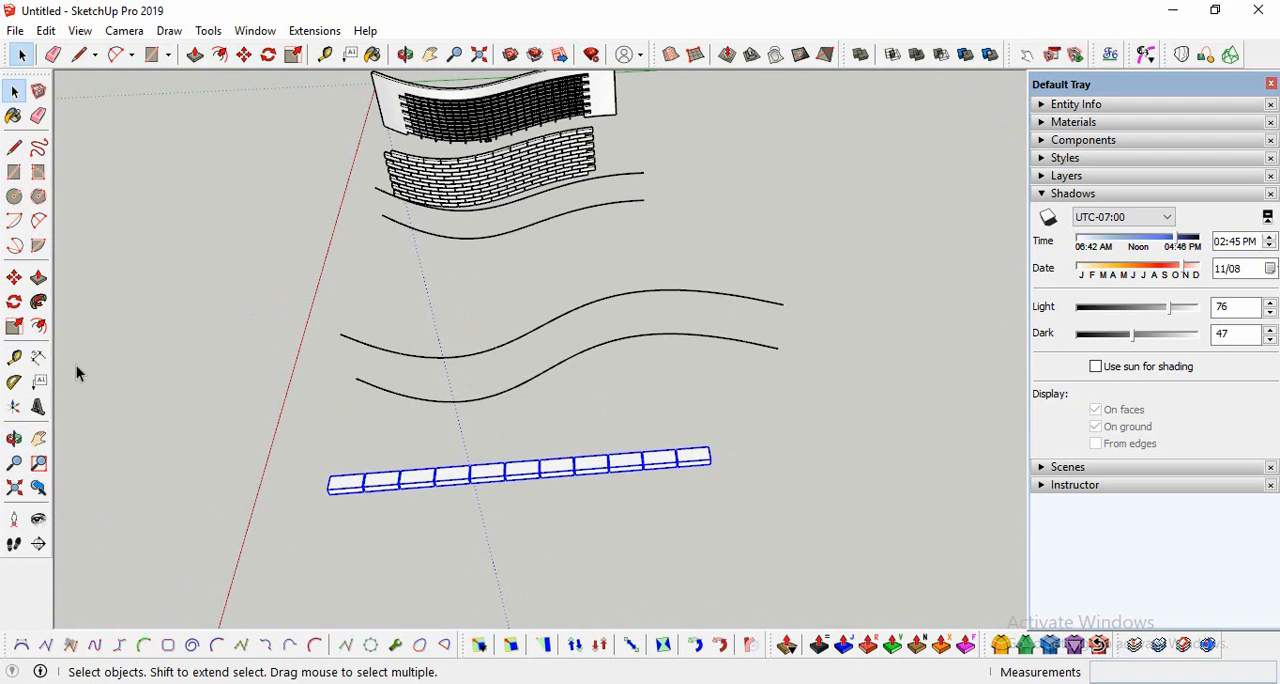
left_click(14, 281)
left_click(331, 490)
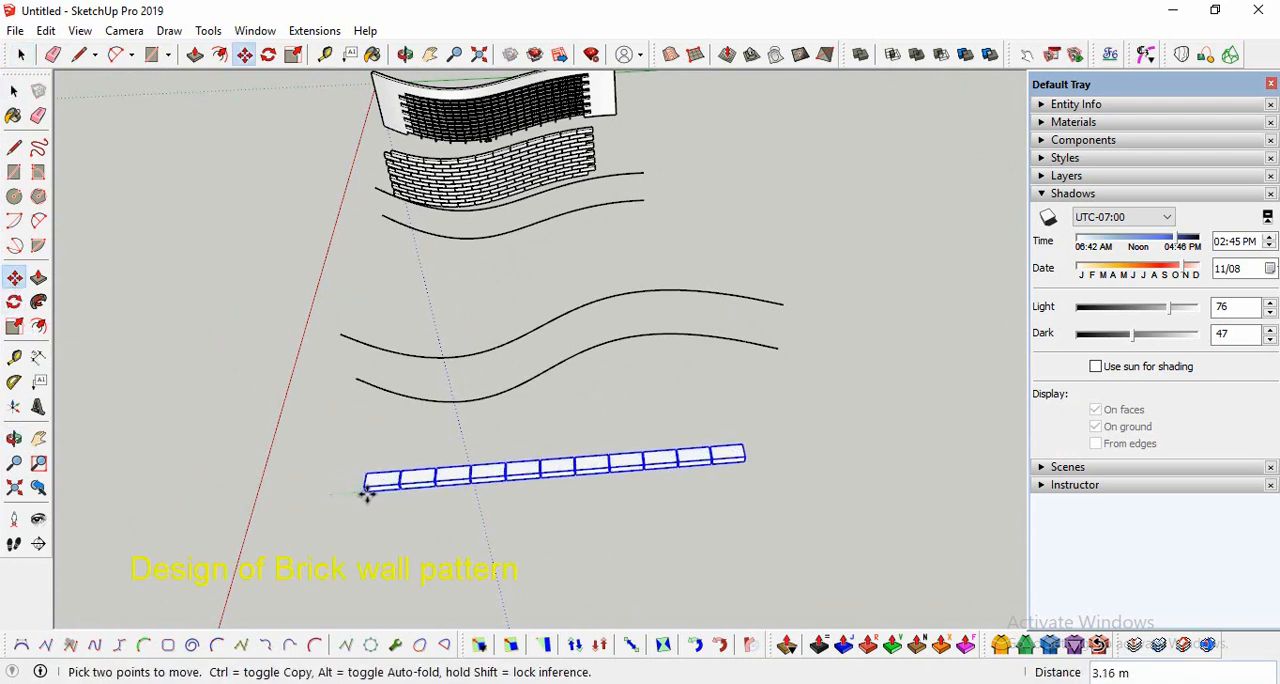
scroll(410, 481, "up", 3)
middle_click_drag(400, 480, 494, 422)
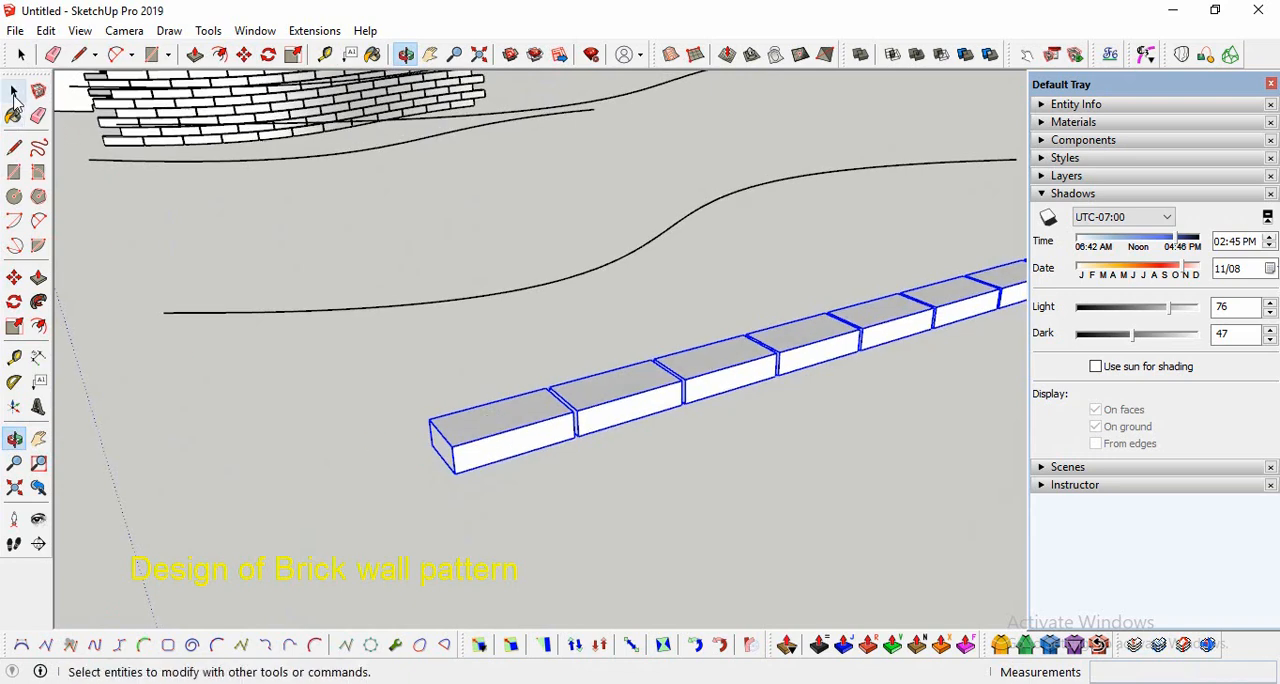
key("space")
scroll(586, 434, "up", 4)
left_click(15, 279)
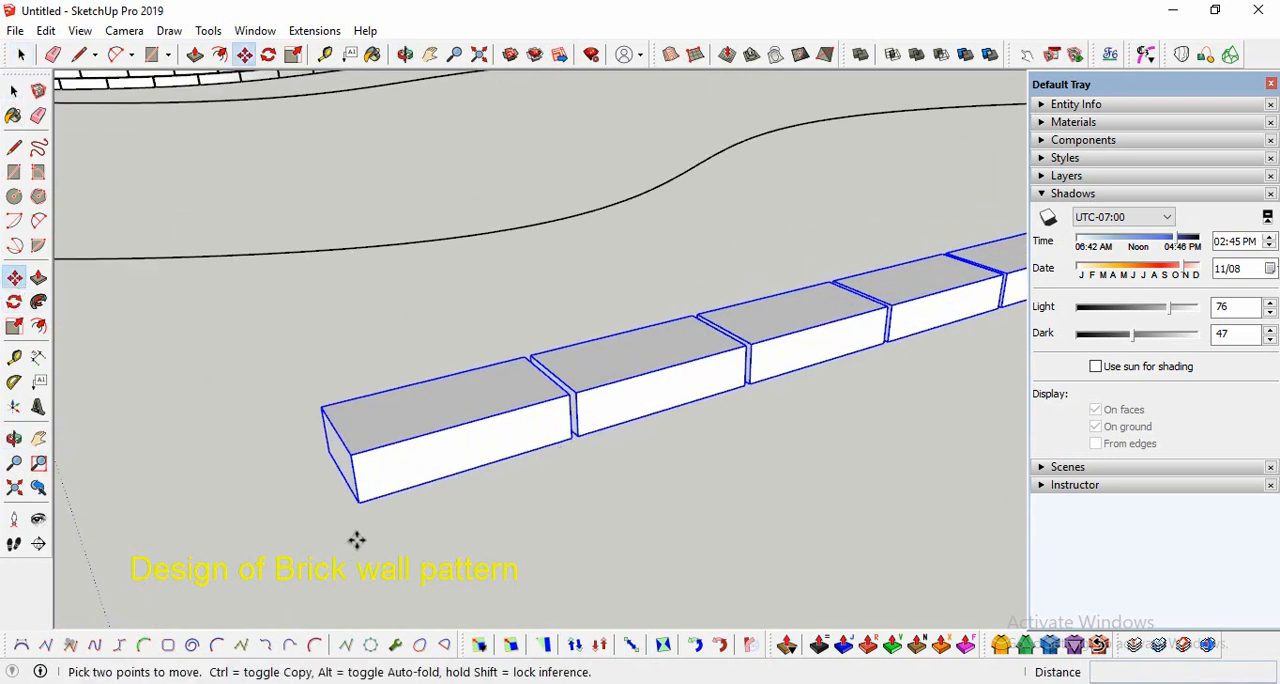
left_click(362, 505)
key("ctrl")
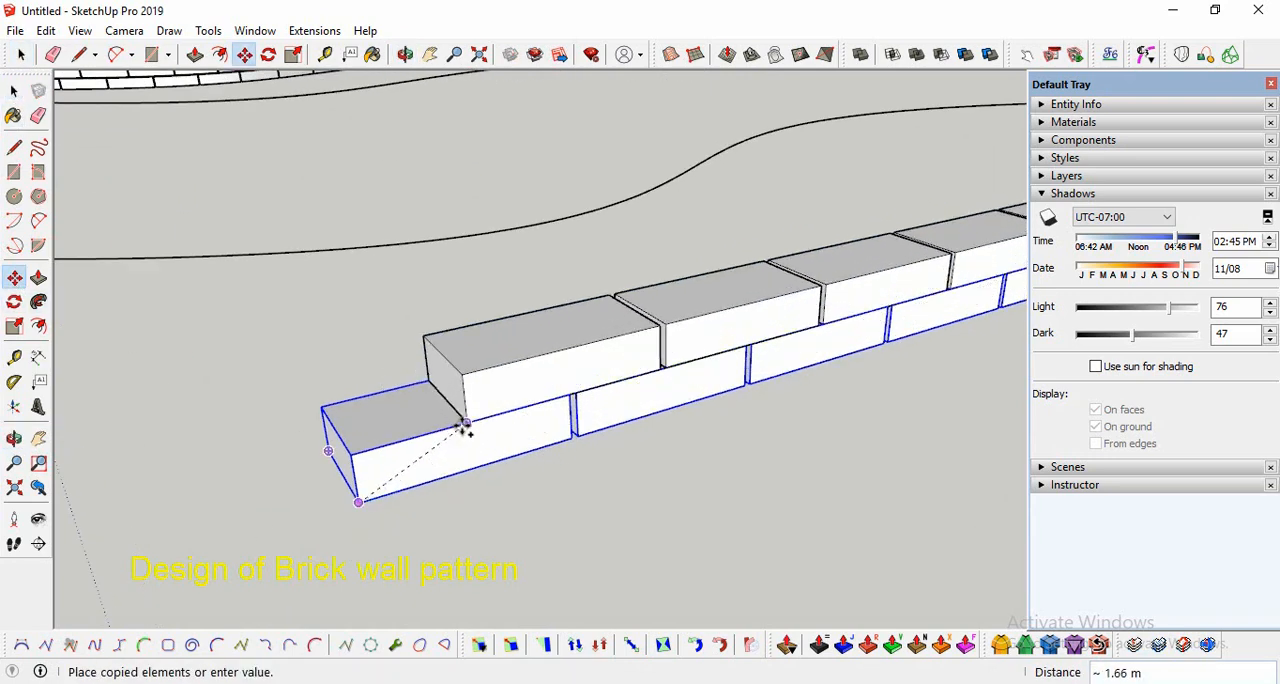
left_click(467, 422)
Step: Raise the upper brick row slightly along the blue axis to leave a thin horizontal joint above the lower row
left_click(468, 422)
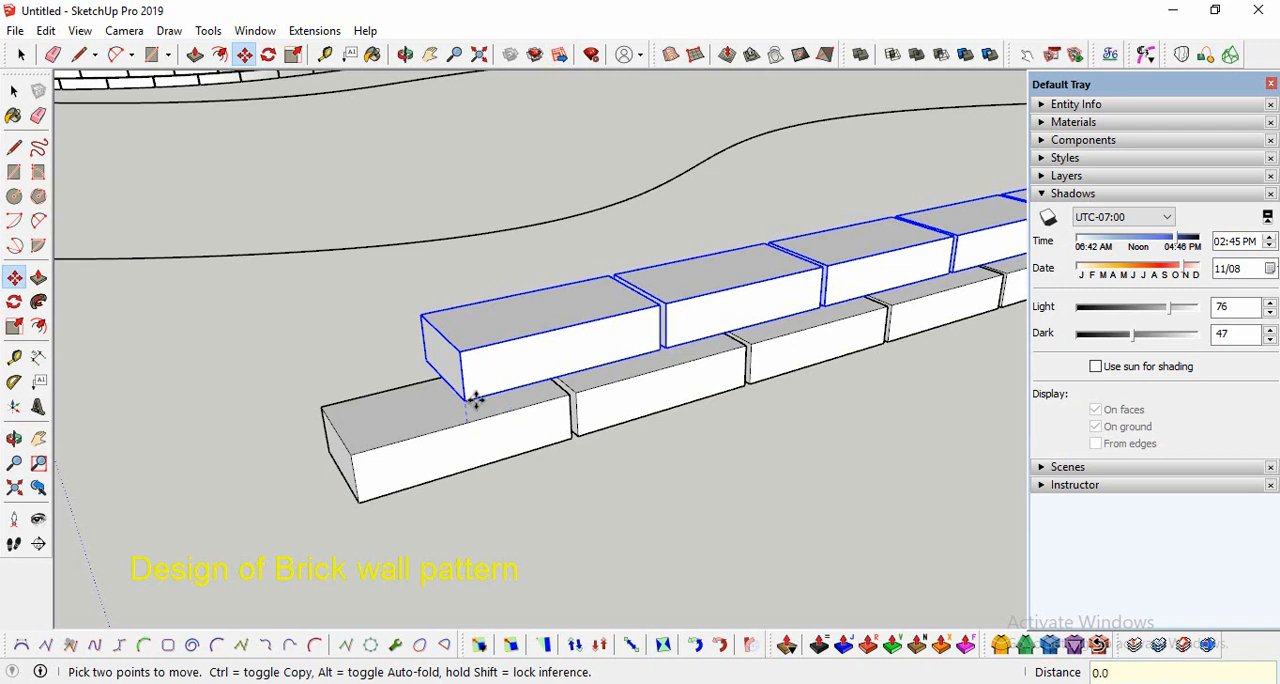
scroll(466, 424, "up", 2)
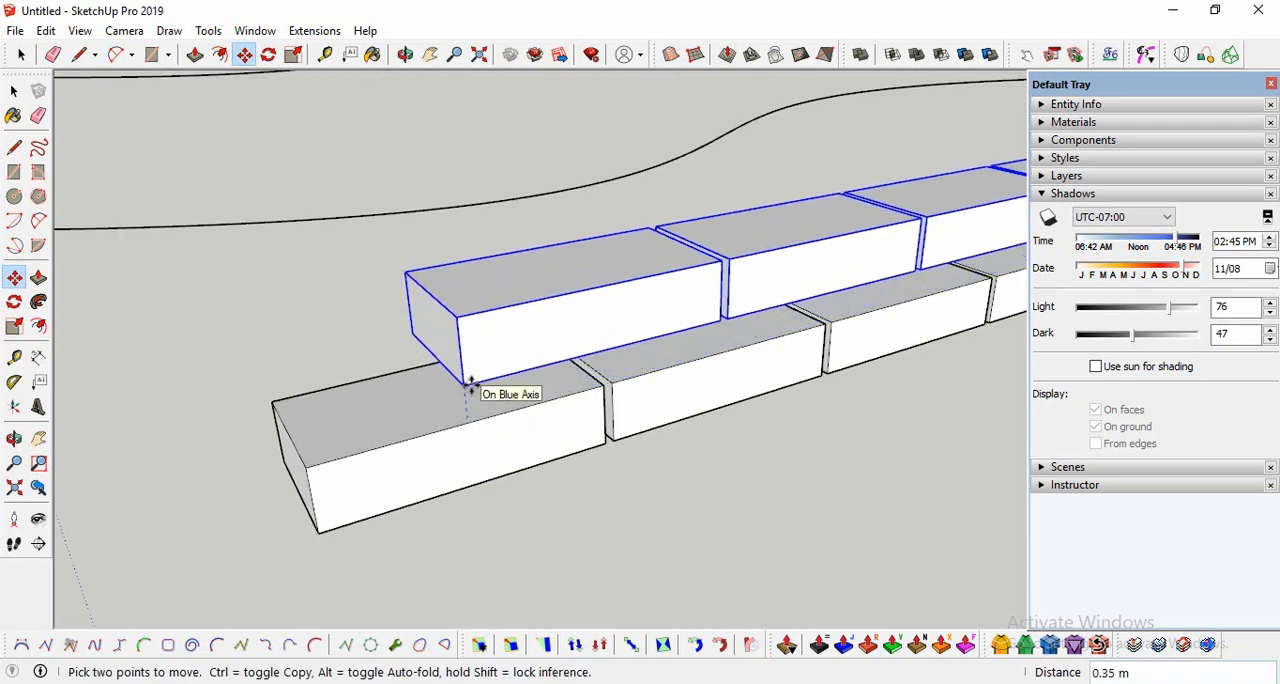
left_click(470, 385)
scroll(397, 518, "down", 5)
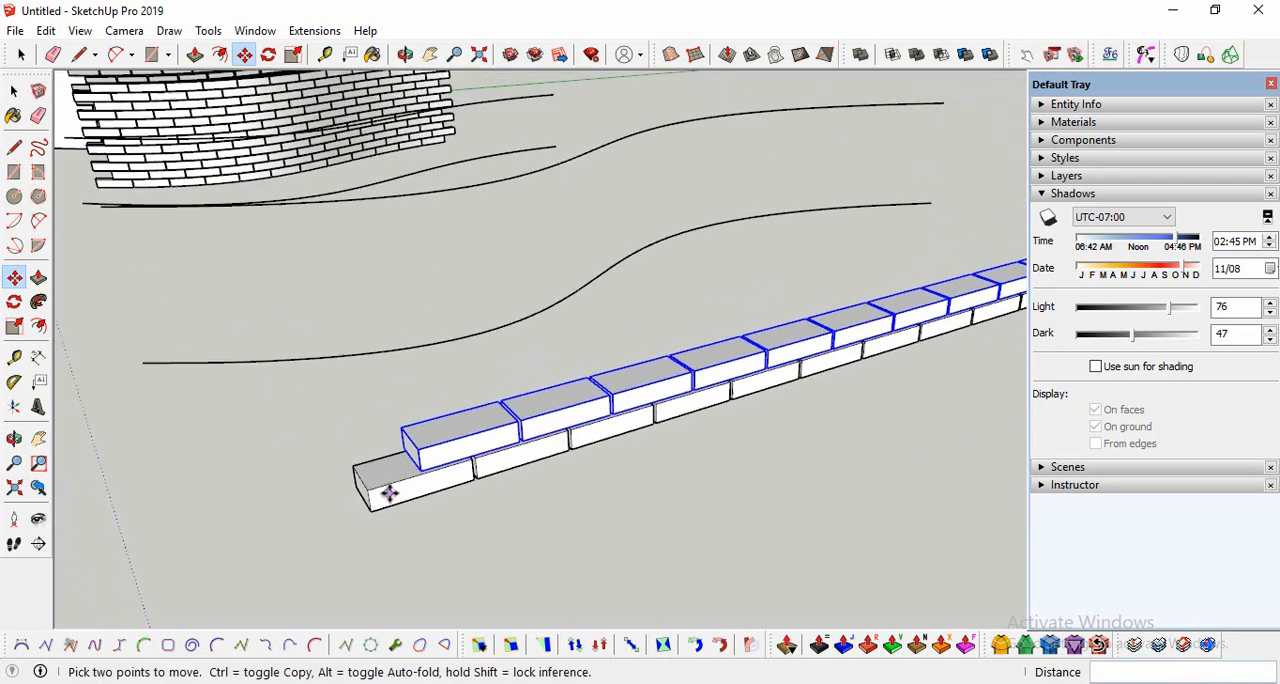
scroll(480, 507, "up", 3)
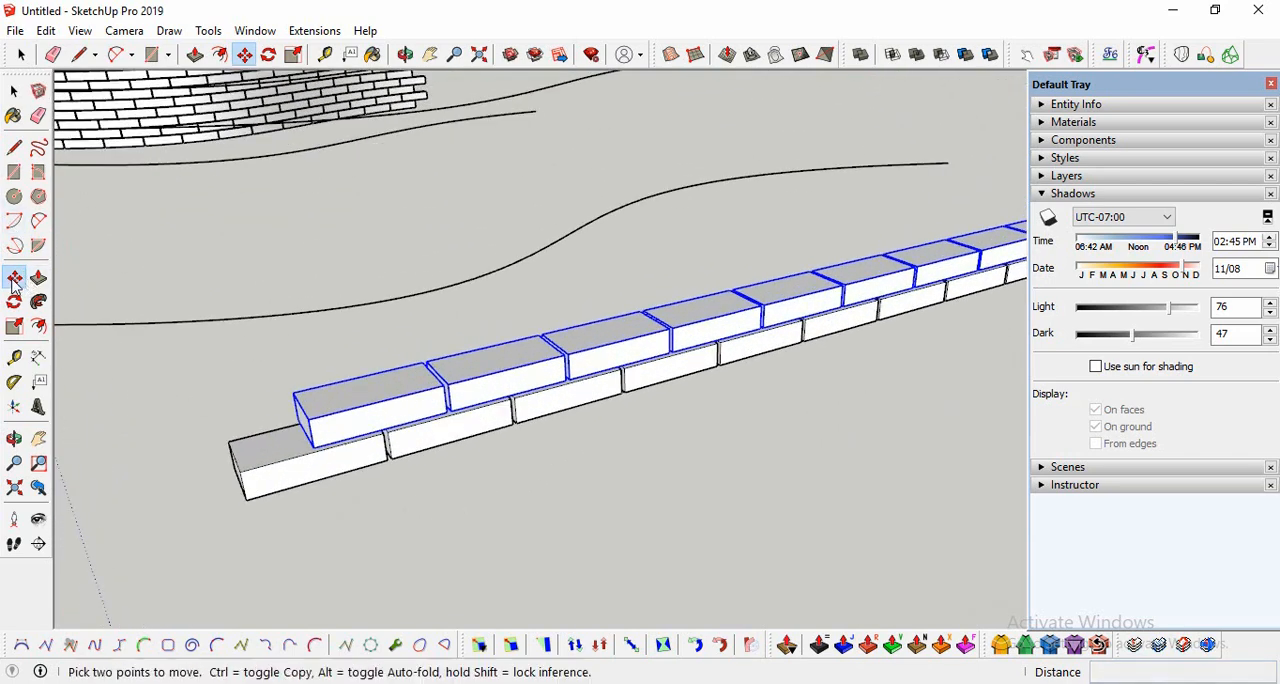
scroll(368, 442, "up", 3)
left_click(355, 422)
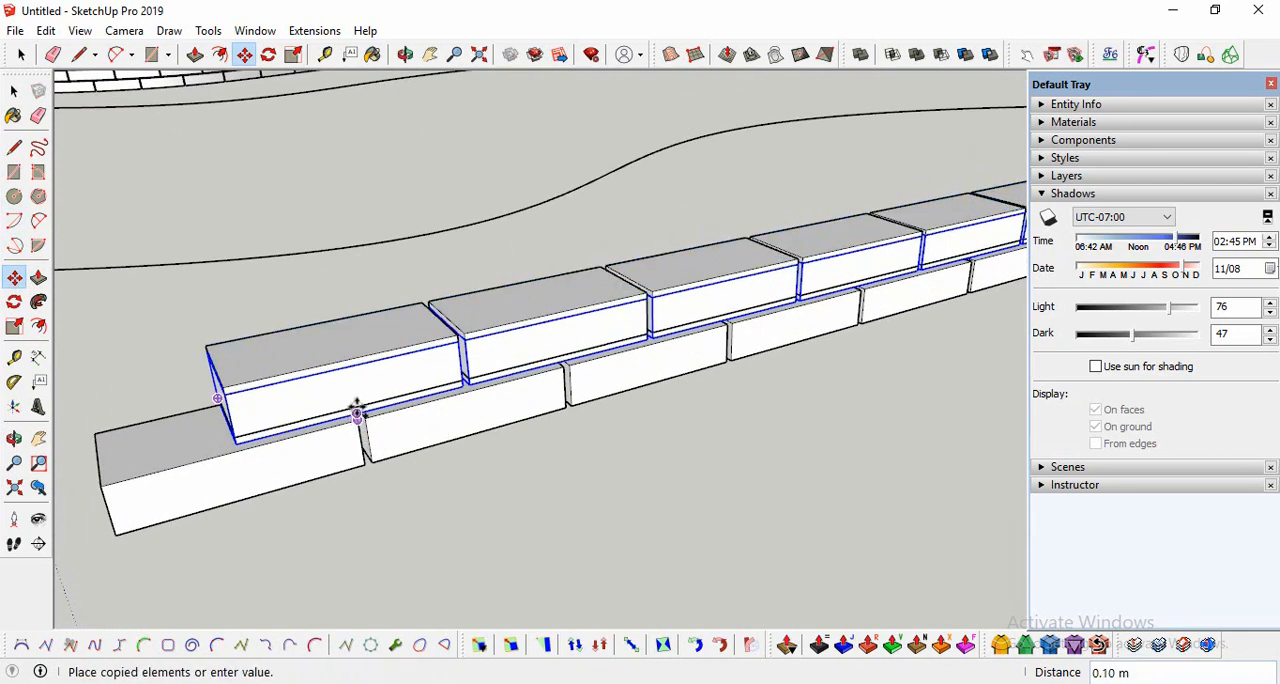
key("Escape")
key("space")
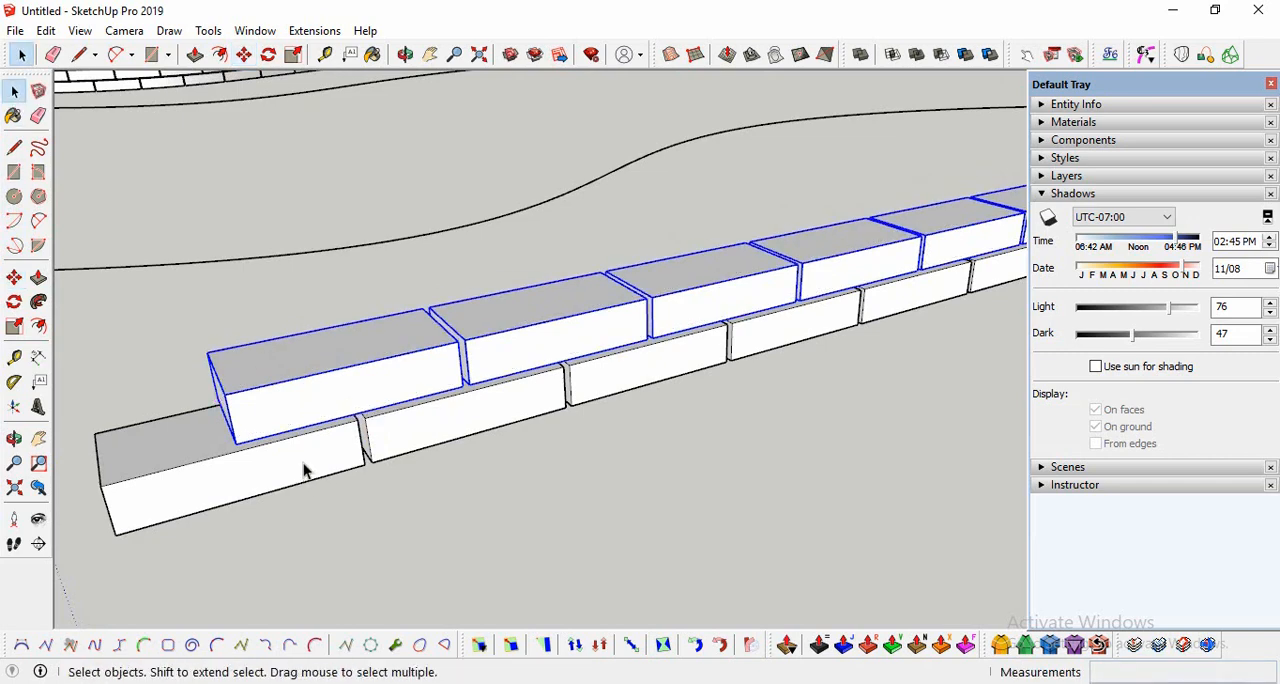
Step: Select both brick rows and copy them straight up from a lower brick corner onto the upper row's top edge
scroll(321, 457, "down", 3)
left_click(15, 438)
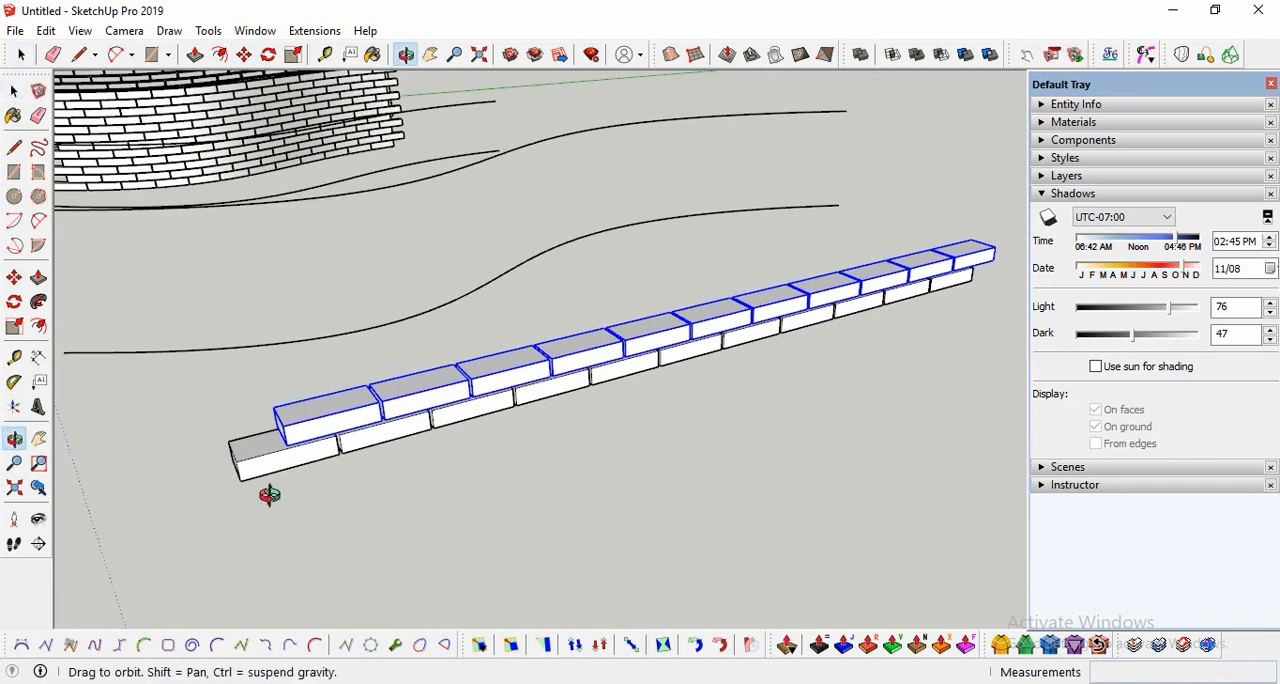
left_click_drag(270, 493, 137, 143)
left_click(14, 91)
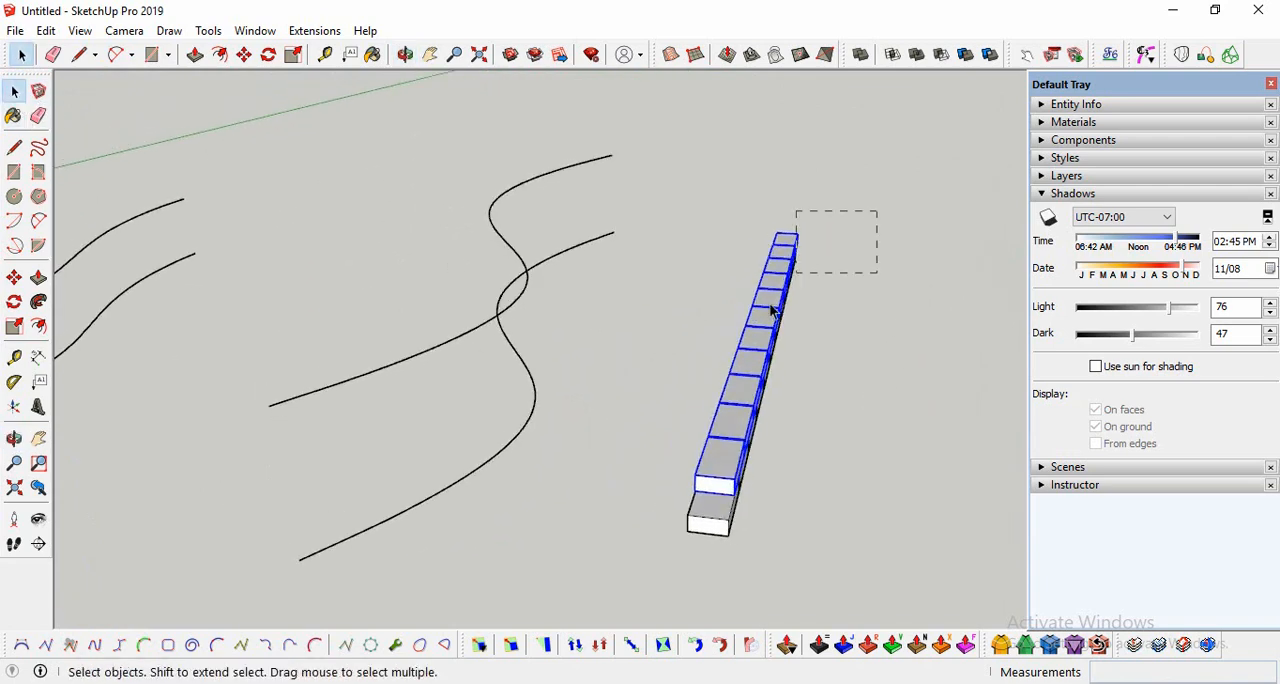
left_click_drag(660, 565, 660, 565)
left_click(15, 438)
left_click_drag(500, 435, 387, 357)
scroll(387, 357, "up", 3)
left_click(14, 277)
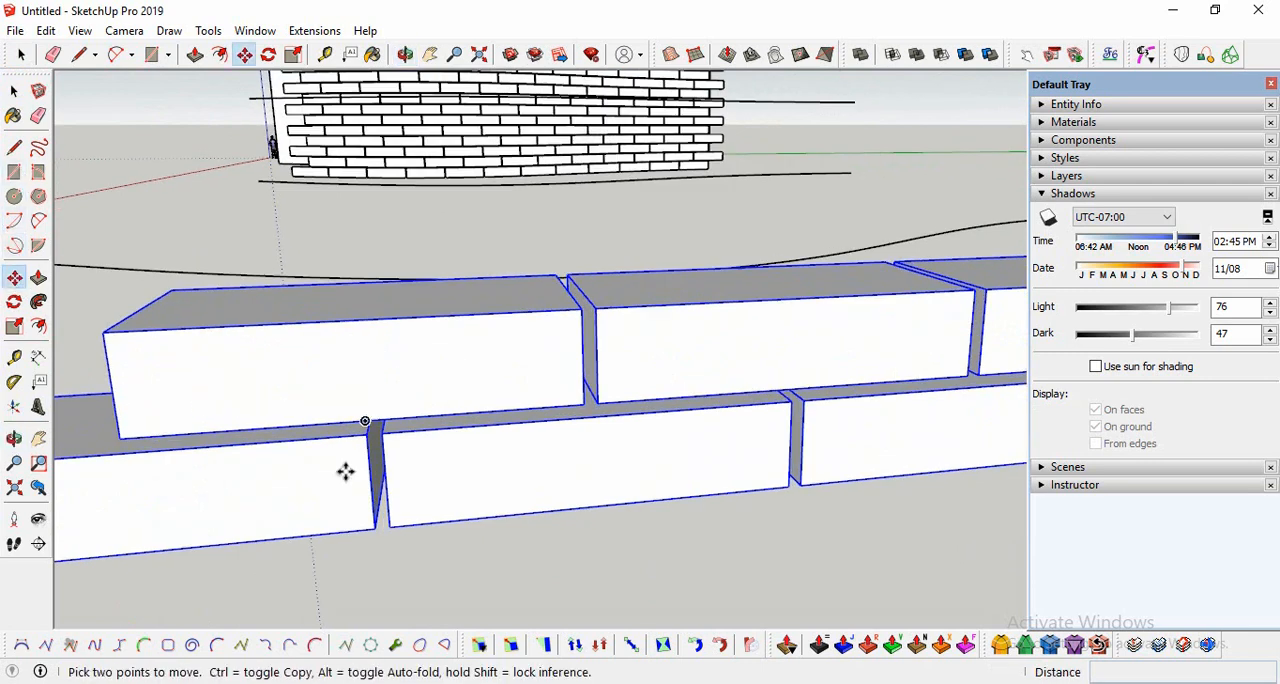
left_click(366, 437)
key("Escape")
left_click(375, 529)
left_click(358, 318)
Step: Raise the copied pair of rows 0.1 m along the blue axis to form the horizontal joint
left_click(357, 318)
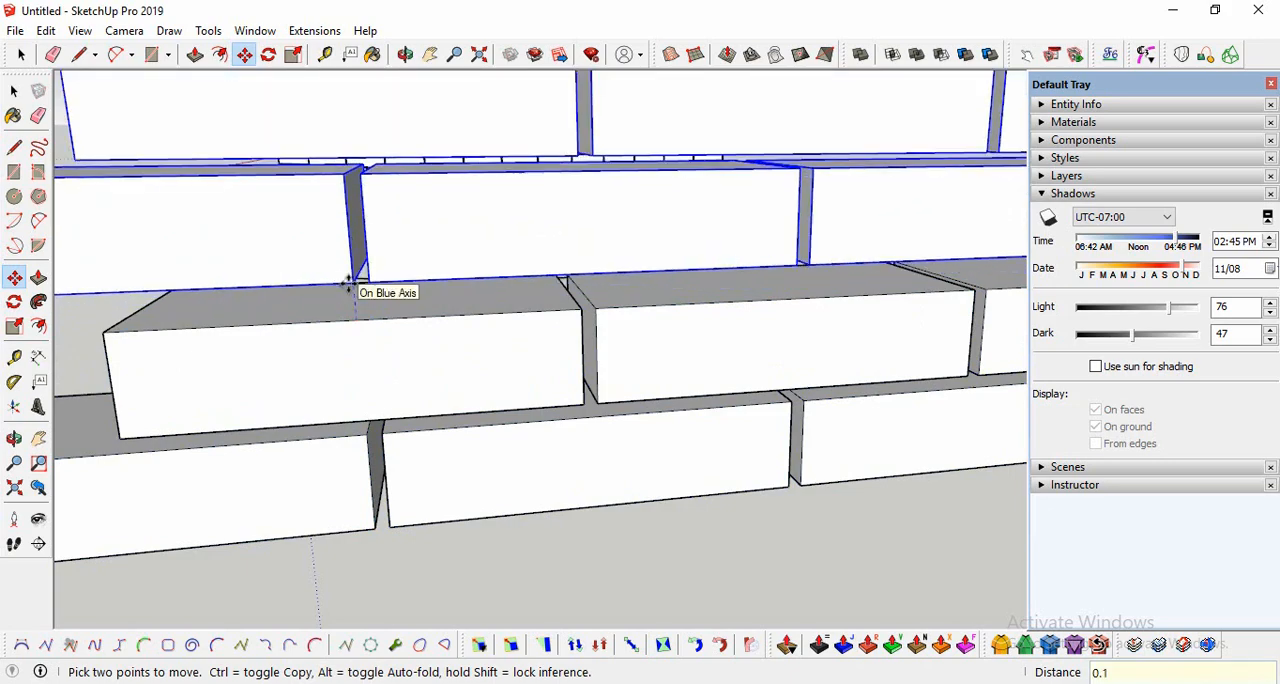
key("Return")
scroll(400, 469, "down", 8)
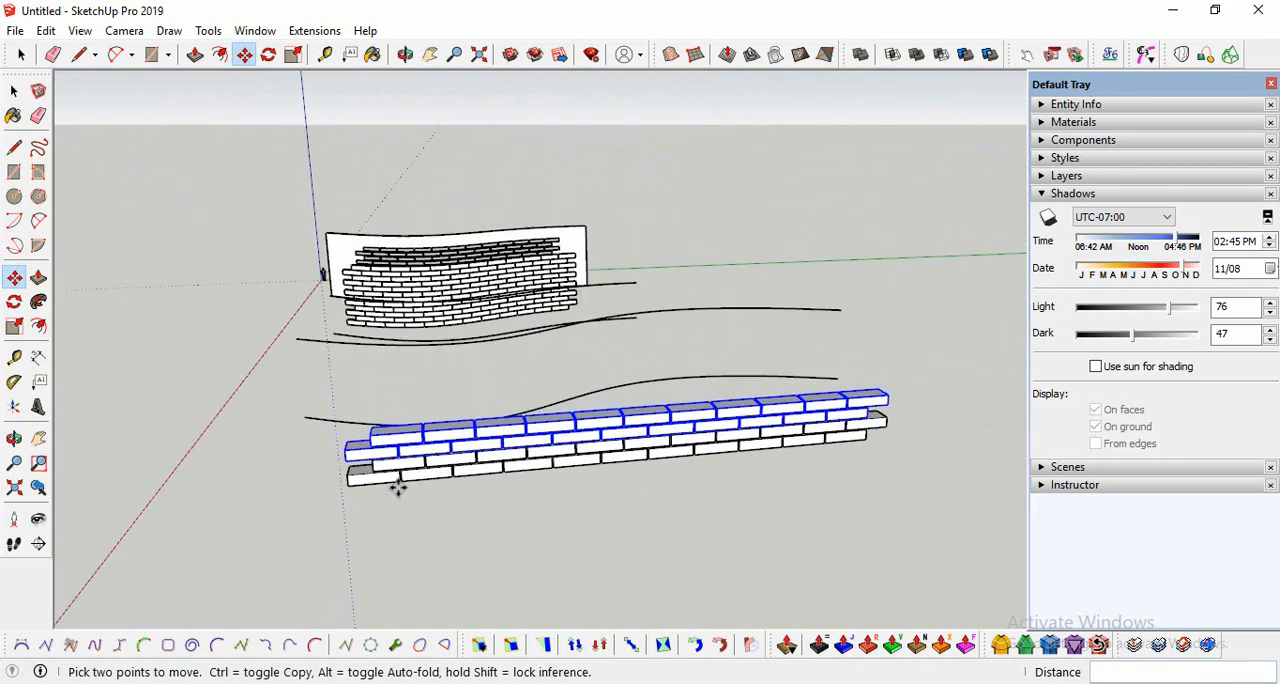
Step: Try to repeat the copied pair of rows with a *3 array
left_click(10, 438)
left_click_drag(734, 466, 626, 326)
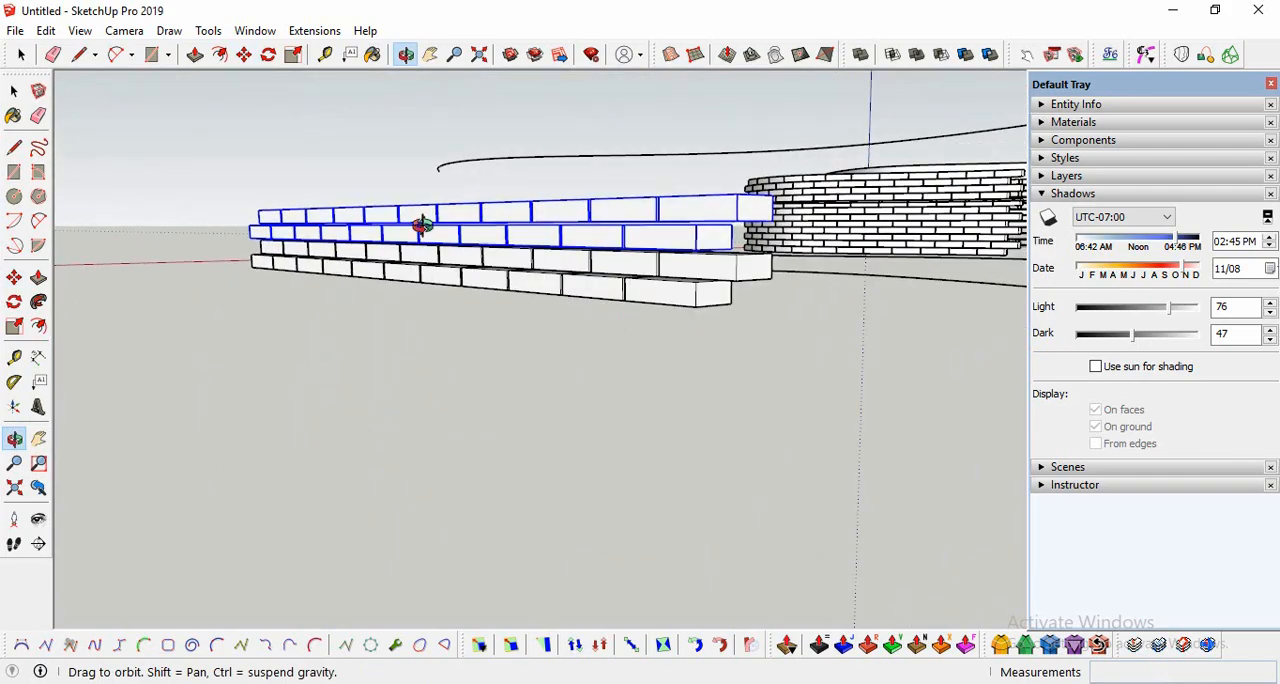
left_click_drag(423, 220, 766, 343)
scroll(420, 391, "up", 8)
left_click_drag(431, 383, 451, 429)
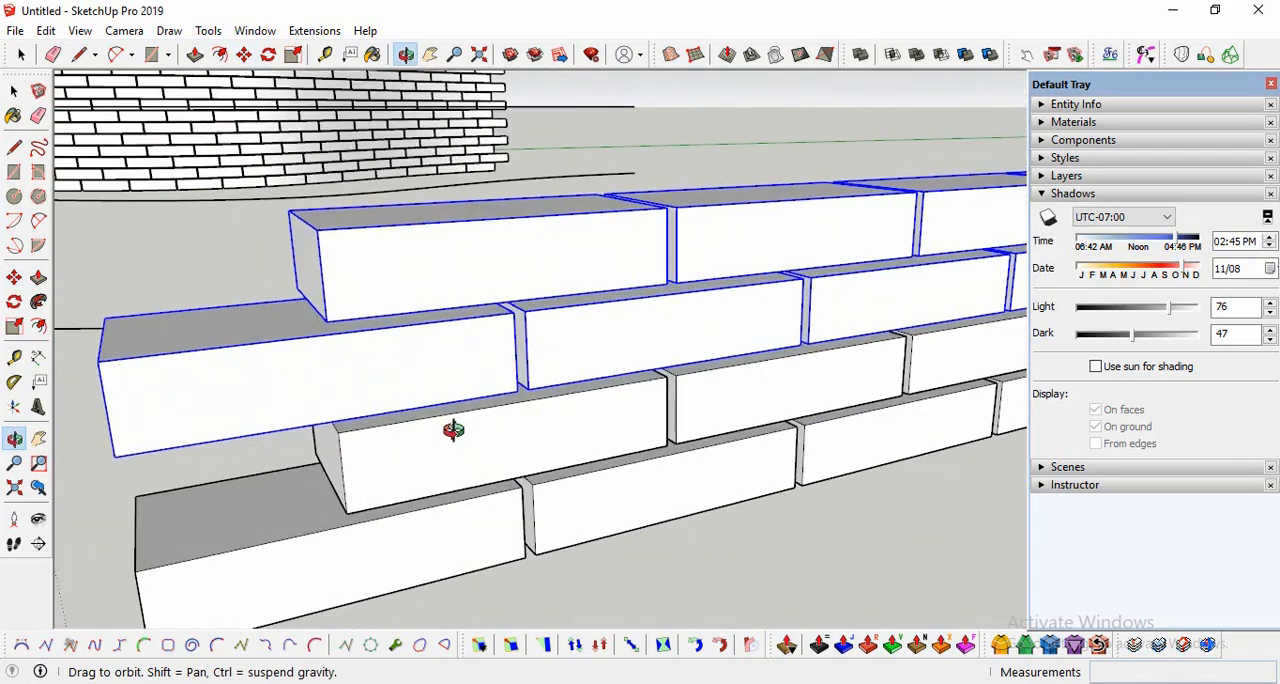
scroll(474, 477, "down", 4)
key("m")
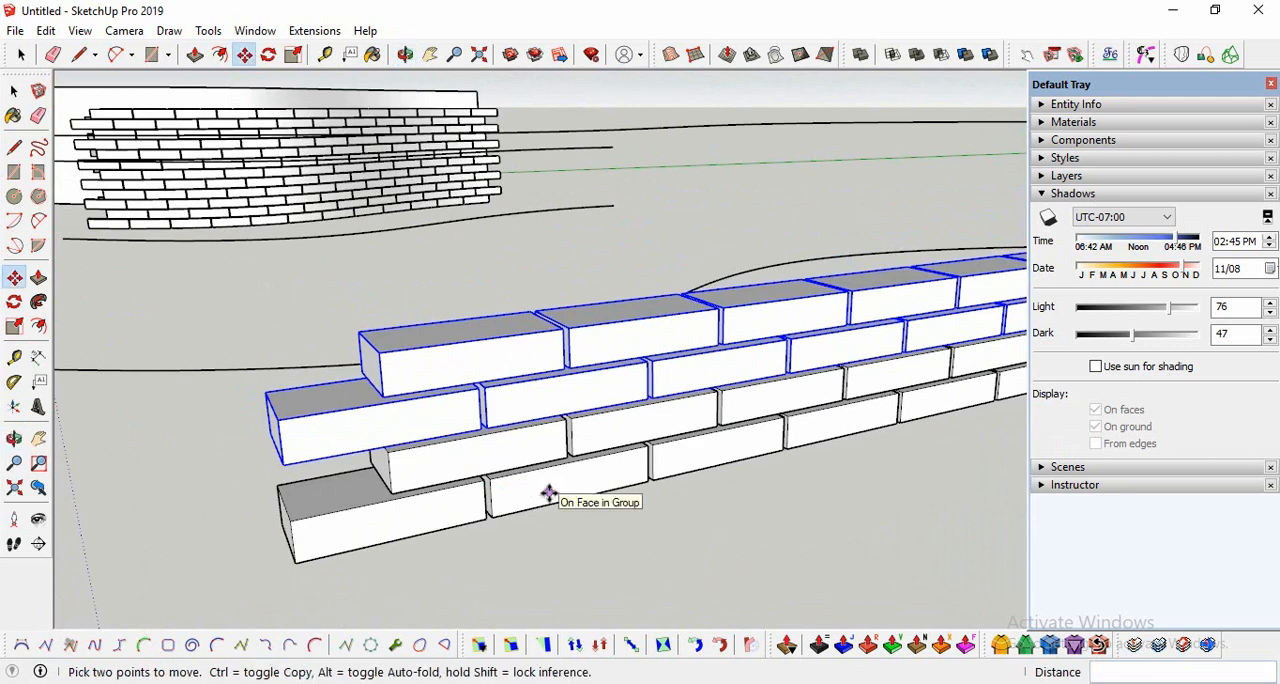
type("3")
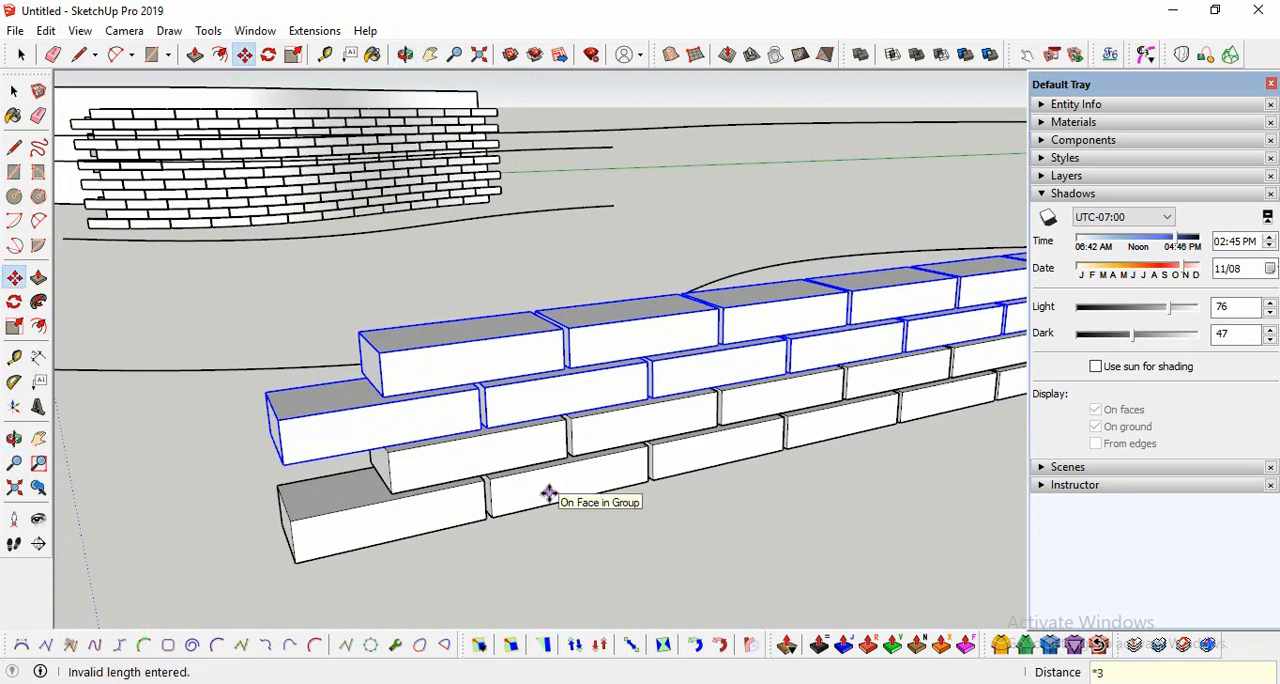
Step: Copy the upper pair of brick rows 1.60 m straight up and repeat the copy three times
scroll(263, 429, "down", 3)
scroll(371, 444, "up", 5)
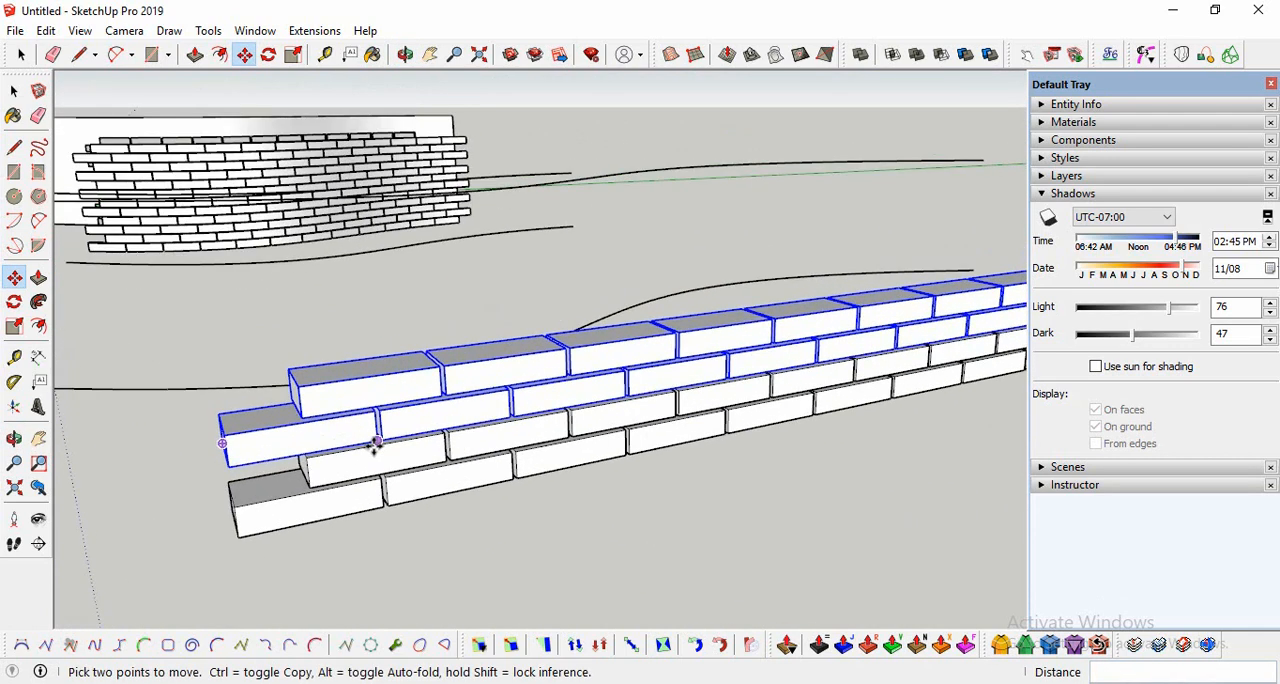
left_click(382, 441)
key("ctrl")
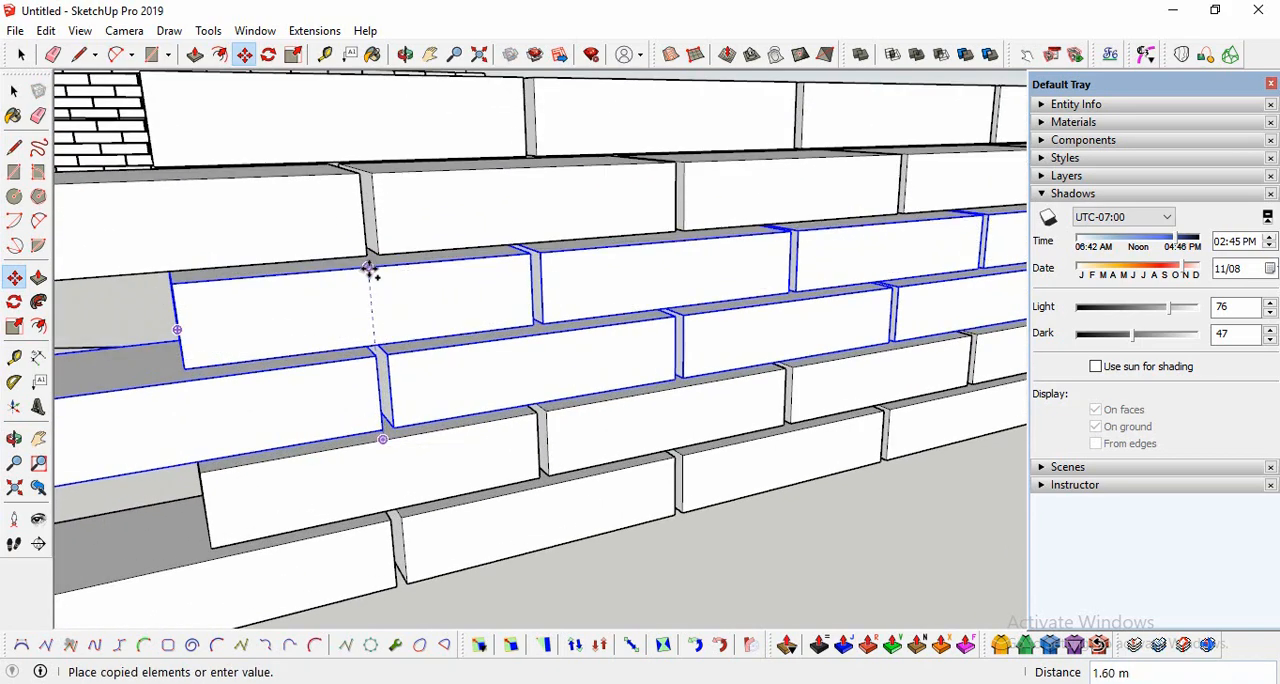
left_click(368, 268)
type("*")
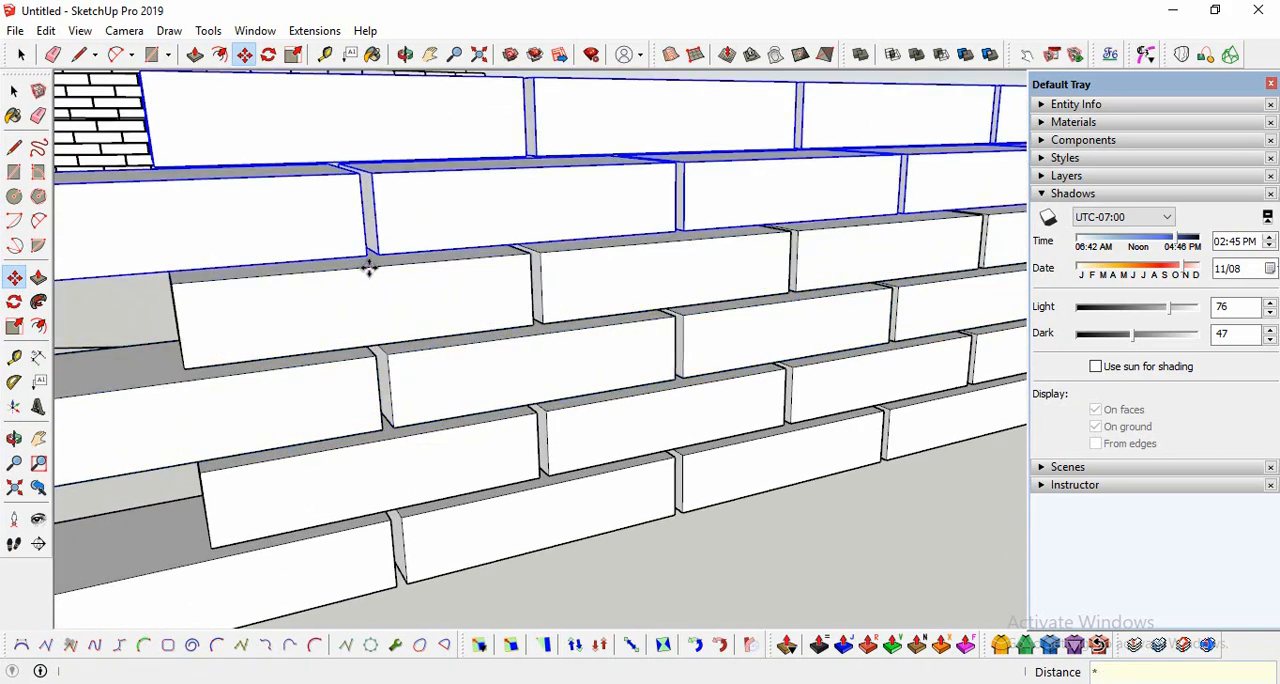
type("3")
key("Return")
scroll(400, 376, "down", 8)
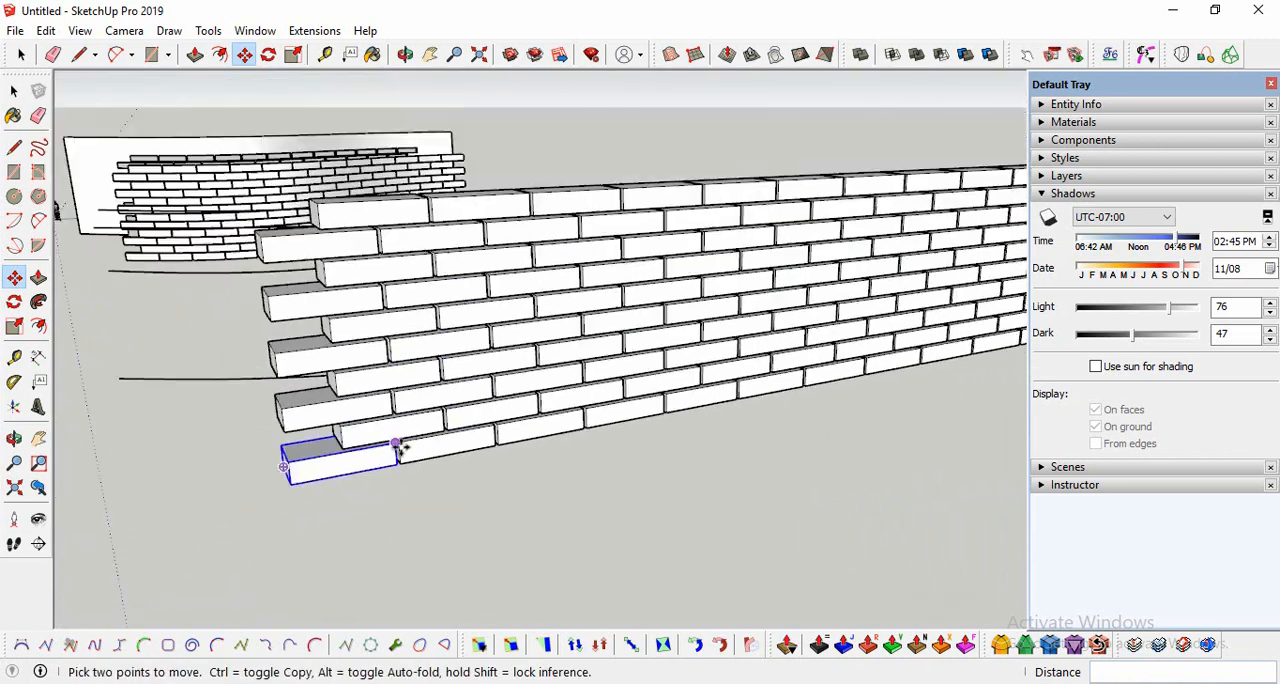
Step: Loft a surface by spline between the two S-shaped guide curves beside the brick wall using Curviloft
left_click(14, 438)
left_click_drag(566, 429, 625, 365)
key("space")
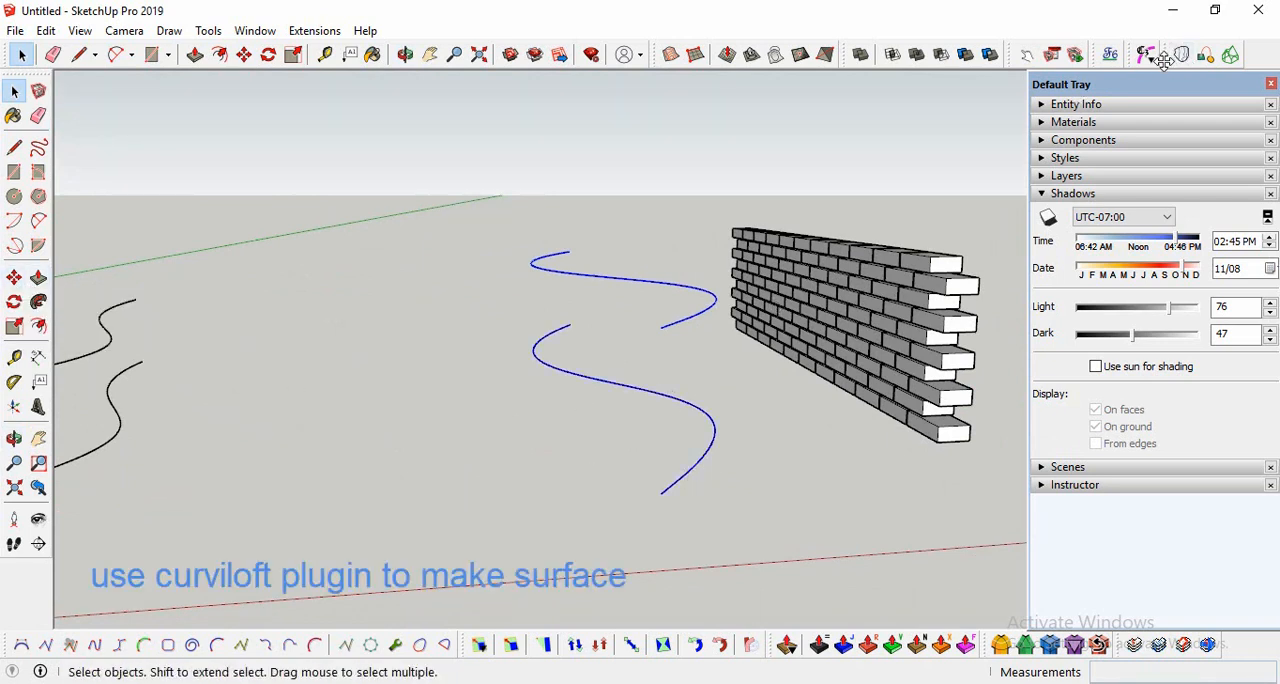
left_click_drag(1163, 60, 945, 108)
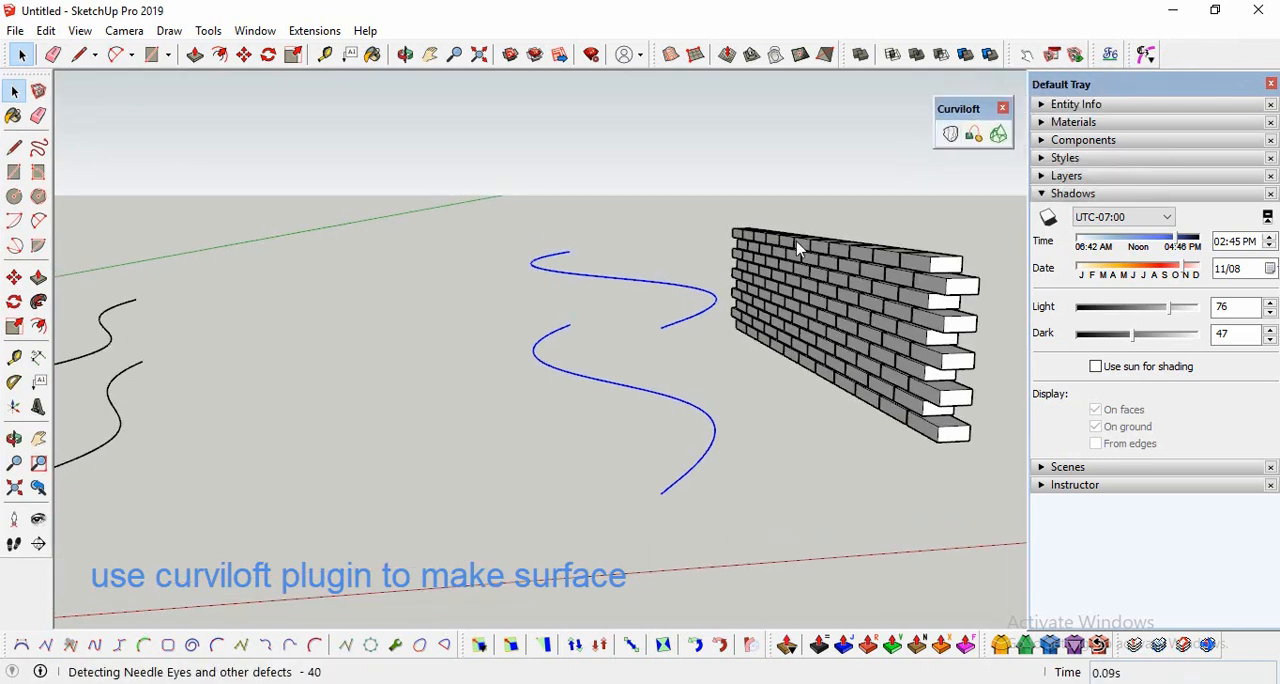
left_click(574, 449)
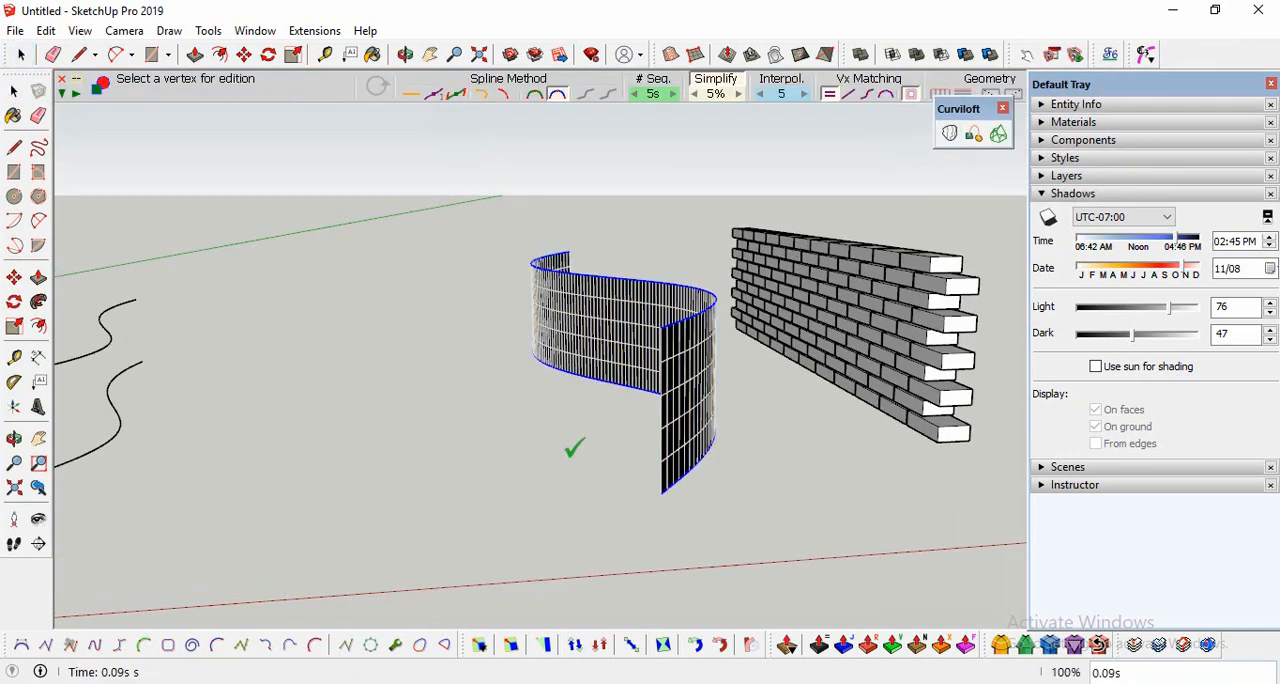
middle_click_drag(314, 497, 795, 483)
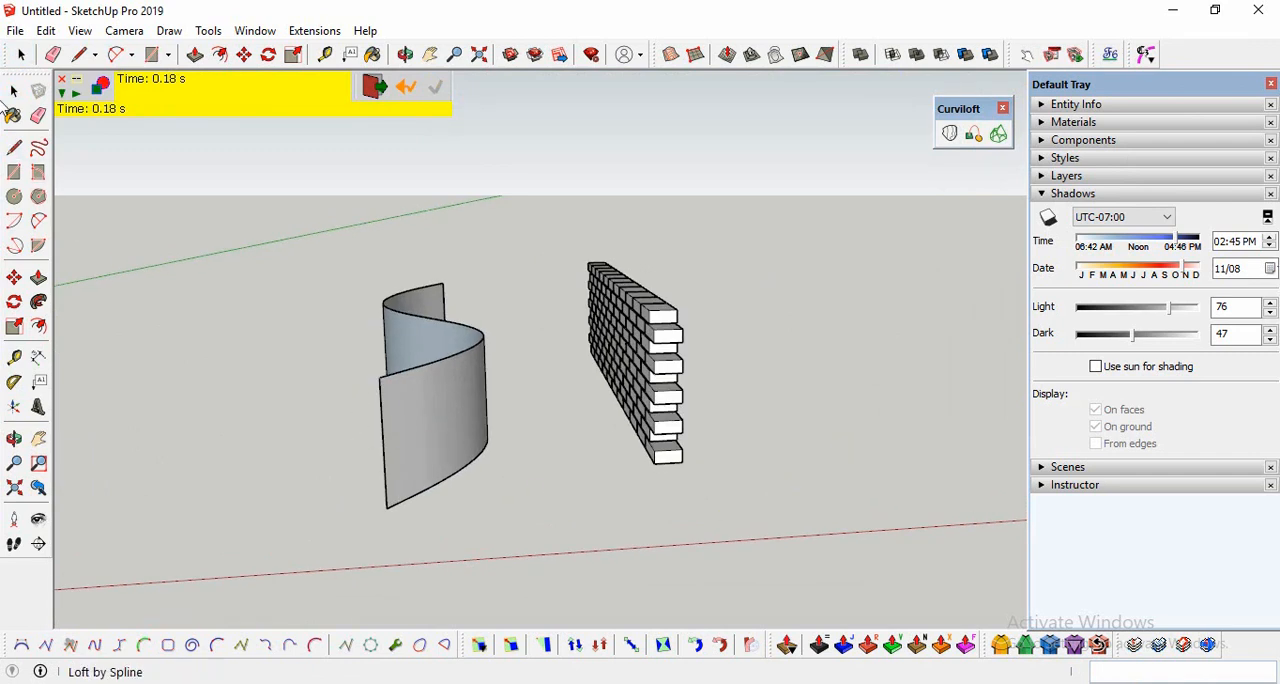
Step: Move the lofted surface off its guide curves along the red axis to the far side of the brick wall
left_click(13, 92)
left_click(426, 450)
left_click(14, 279)
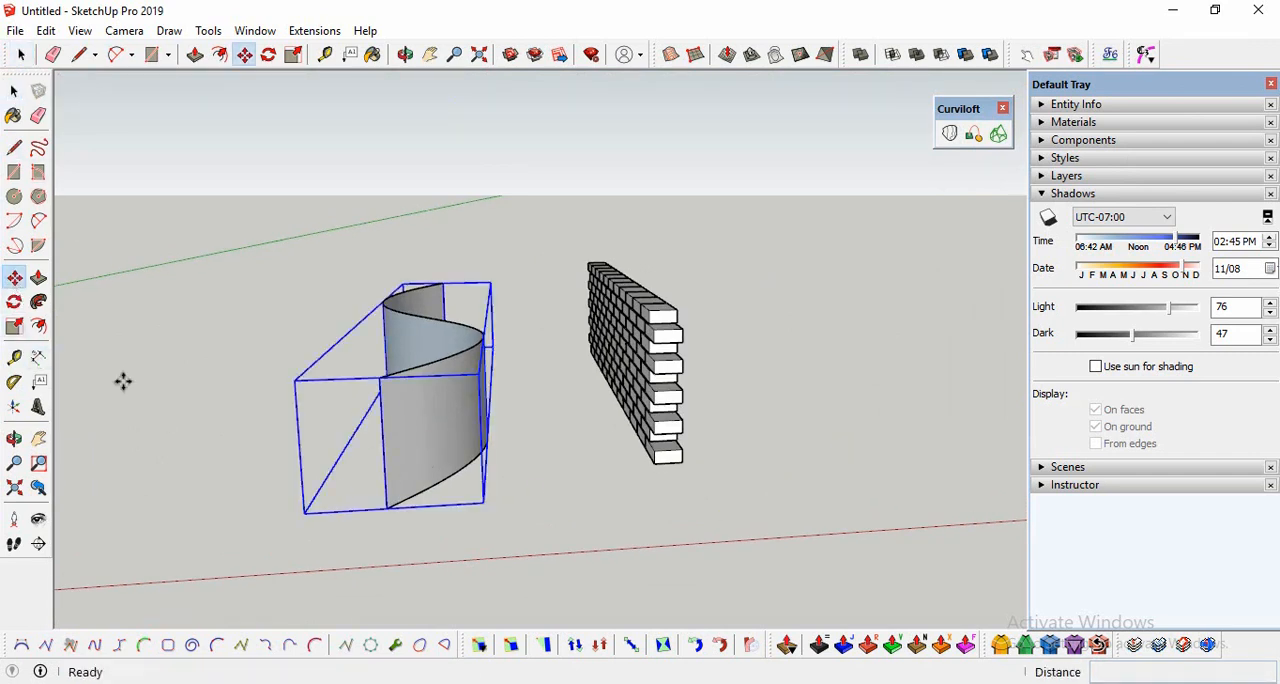
left_click(416, 510)
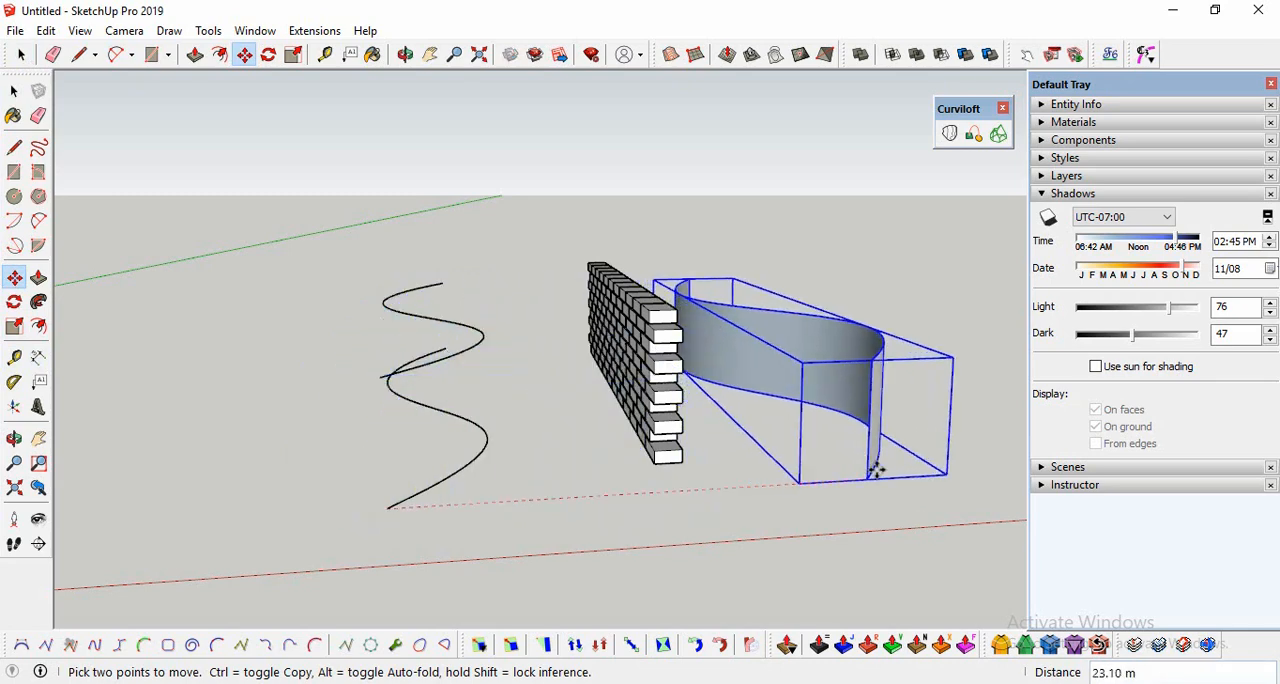
left_click(927, 466)
Step: Stretch the lofted surface upward to about 1.55 times its height along the blue axis
scroll(177, 497, "down", 2)
scroll(723, 471, "up", 4)
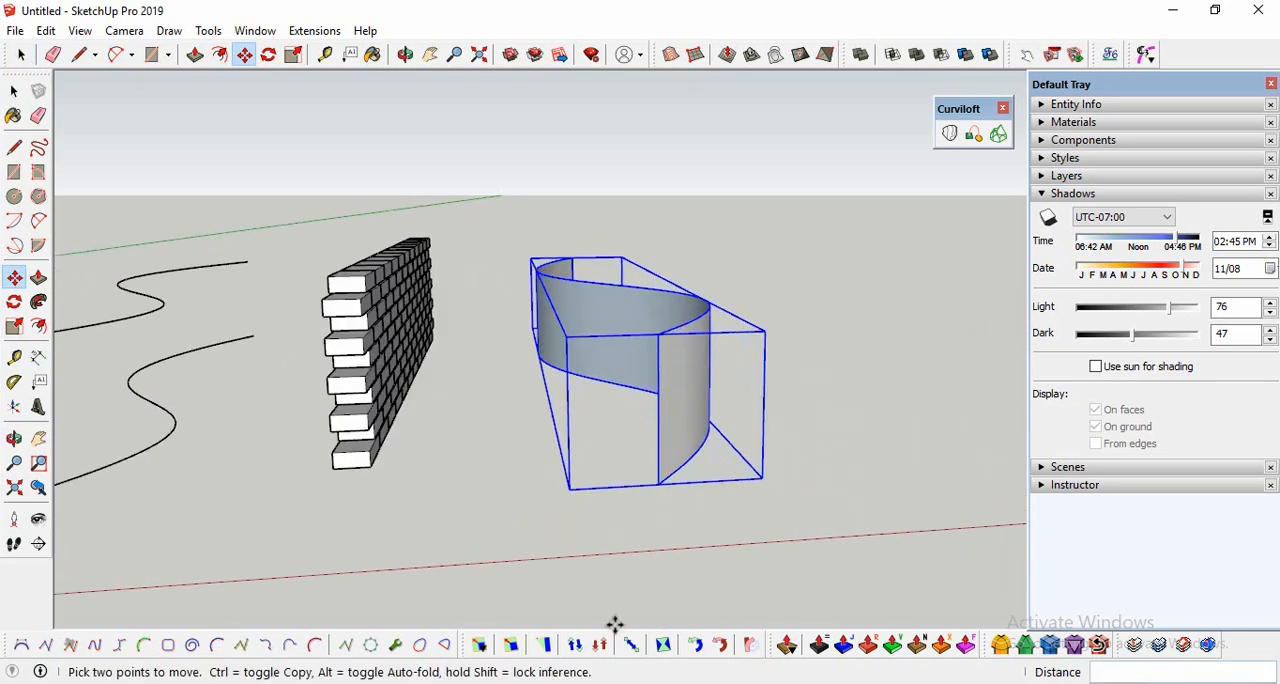
left_click(14, 327)
left_click_drag(605, 266, 609, 221)
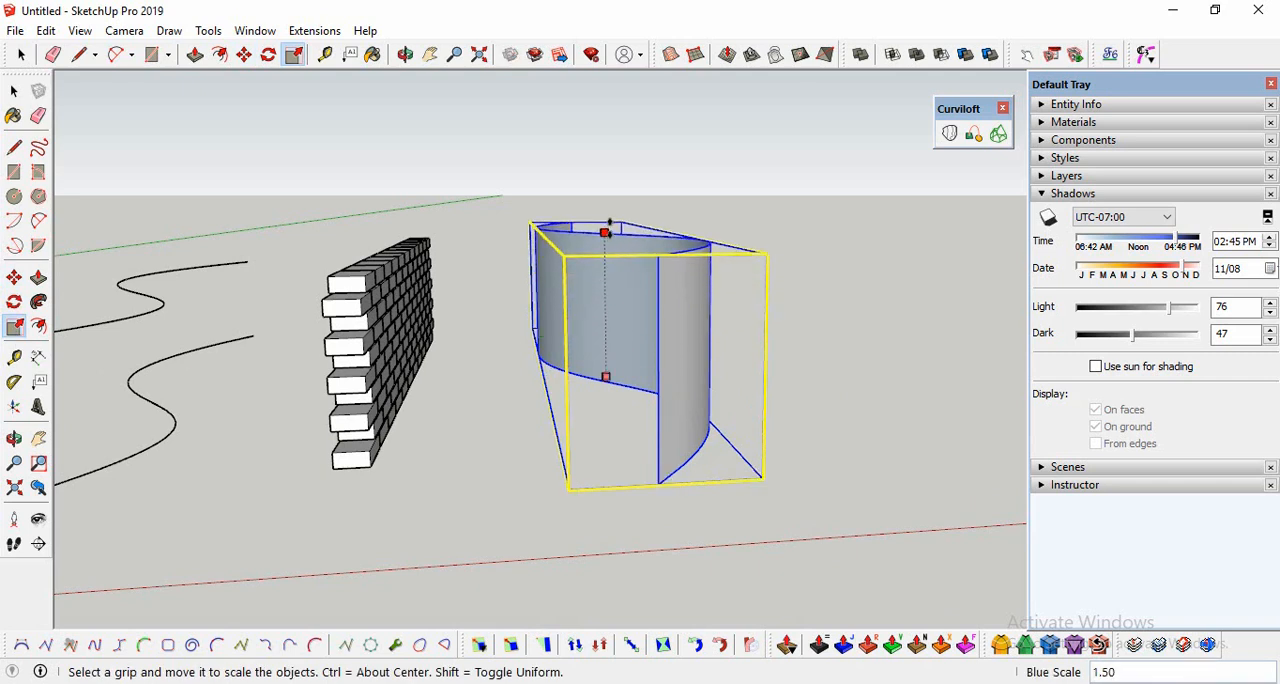
left_click_drag(613, 222, 613, 221)
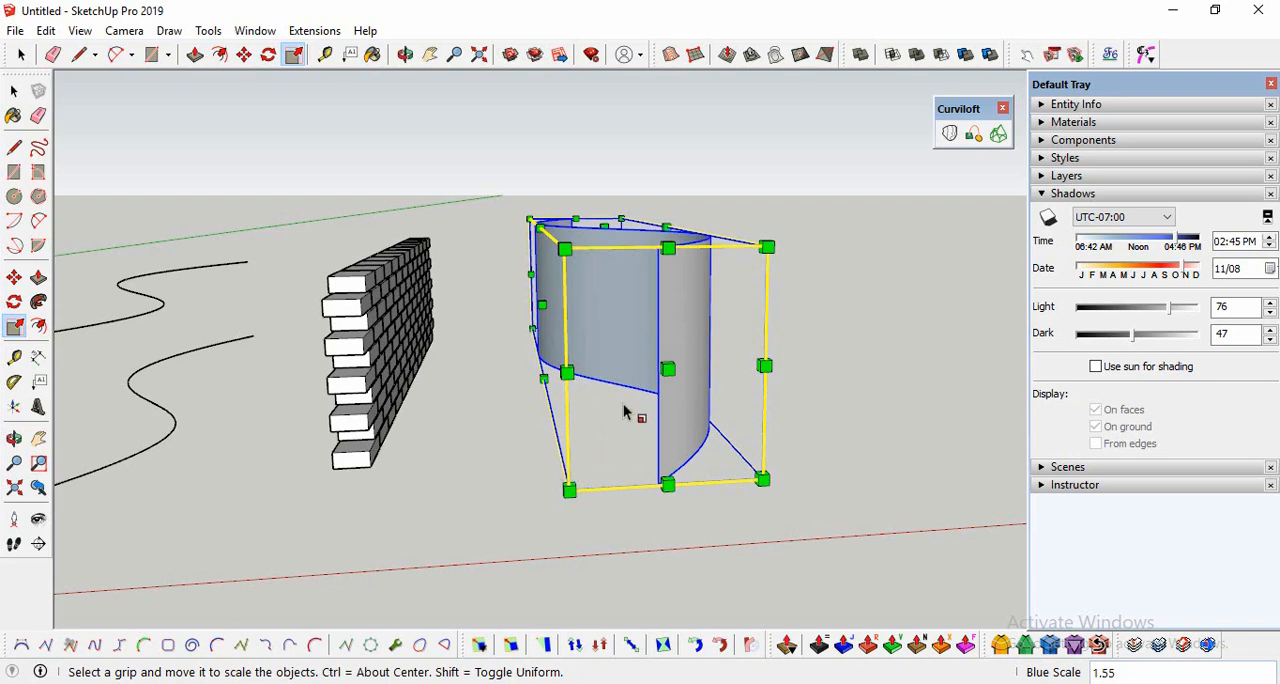
Step: Scale the lofted surface's height again by a factor of 1.2 along the blue axis and deselect it
left_click(14, 438)
left_click_drag(320, 449, 500, 463)
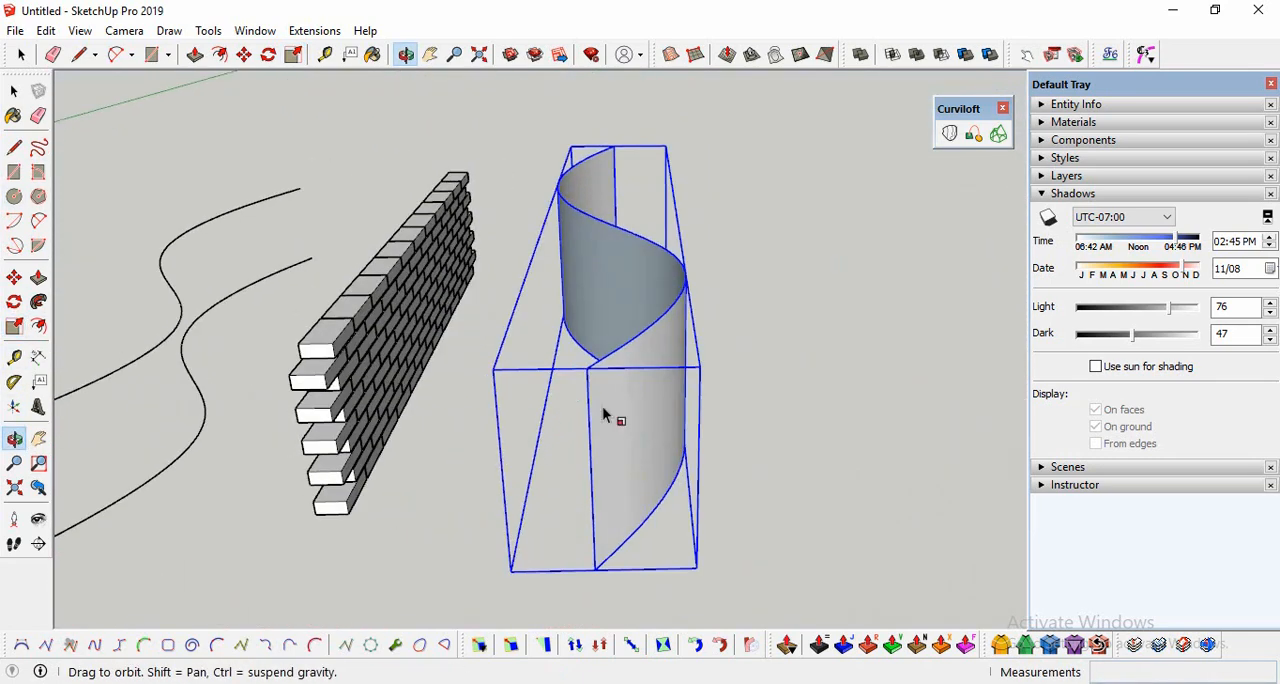
key("s")
left_click_drag(619, 243, 614, 184)
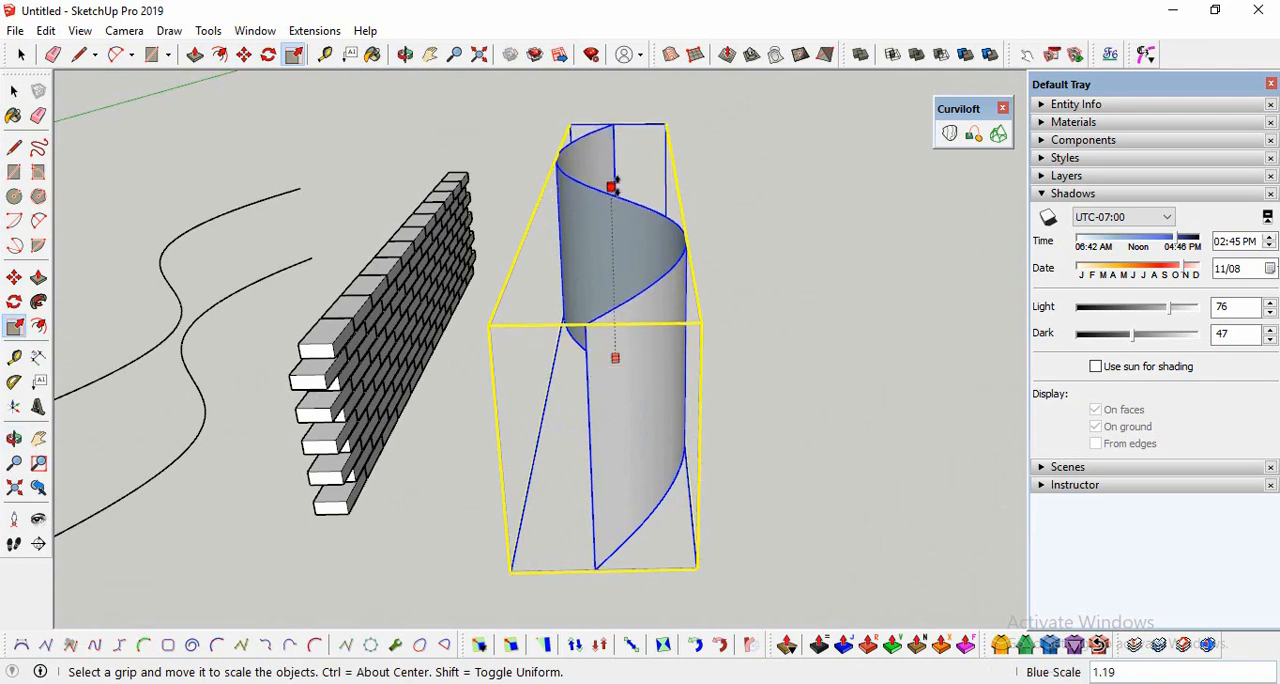
type("1.2")
key("Return")
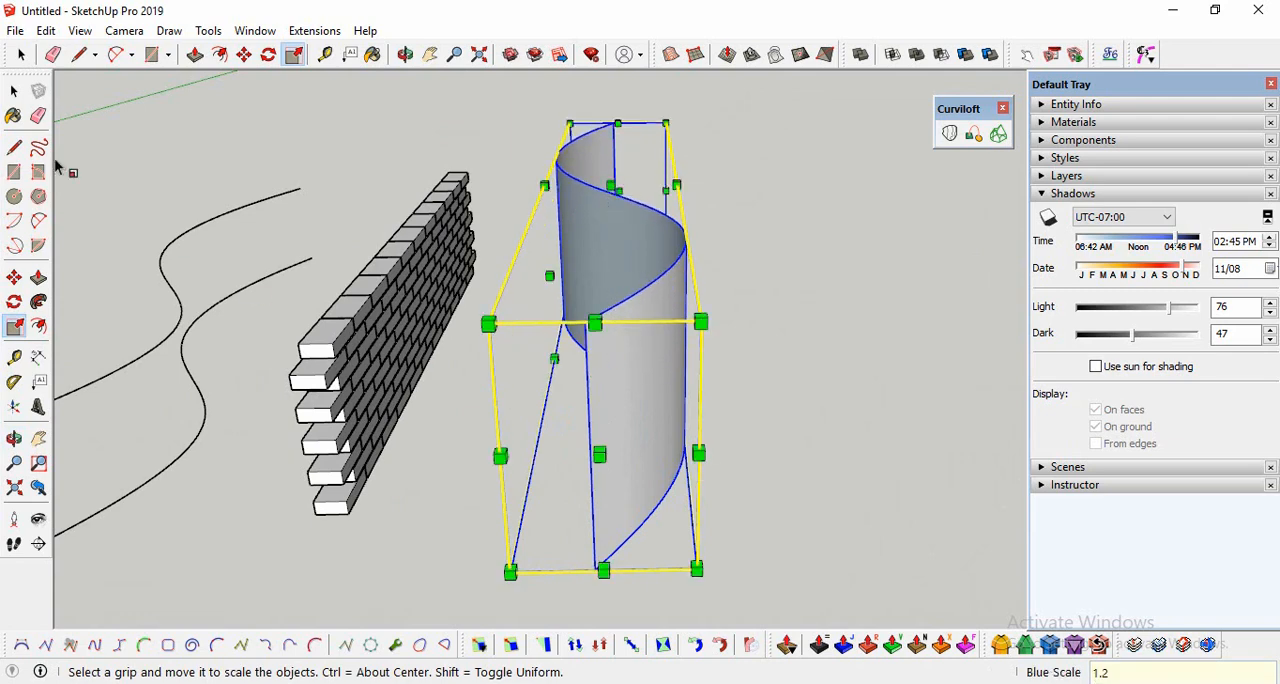
left_click(14, 91)
left_click(520, 340)
Step: Try to thicken the curved surface on its outer side with an offset of 0.50 m
scroll(637, 396, "down", 1)
left_click(15, 439)
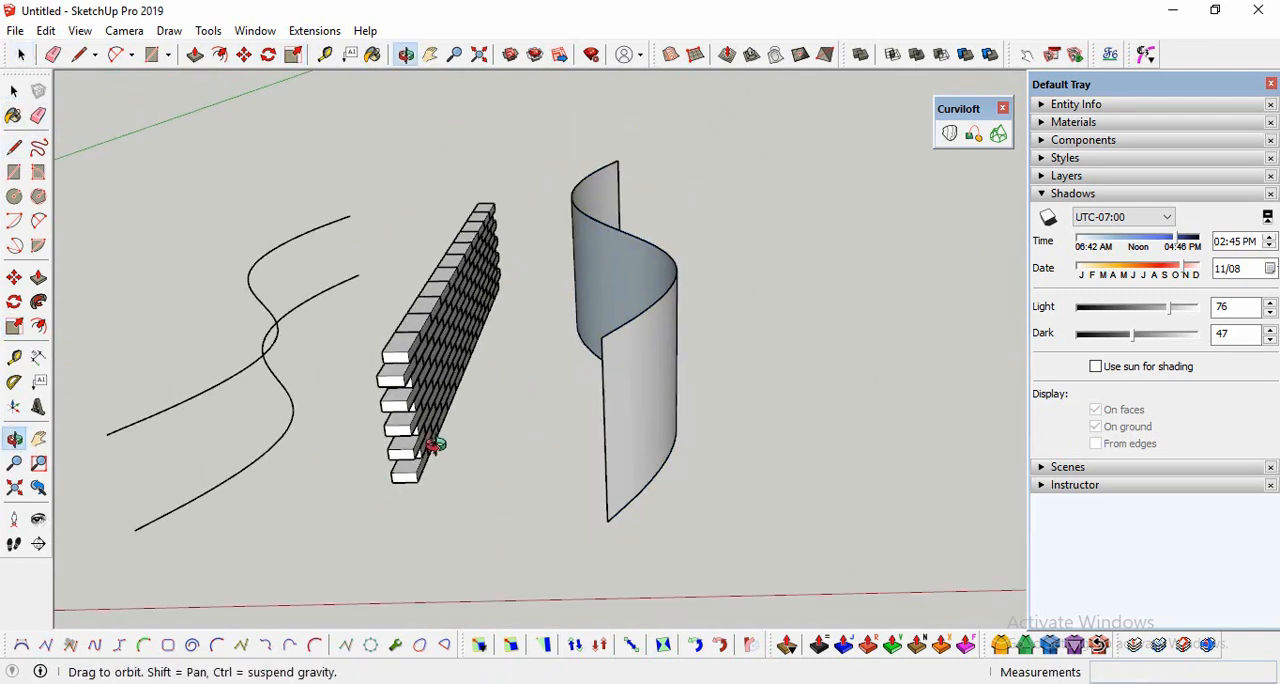
left_click_drag(432, 446, 423, 320)
left_click(14, 91)
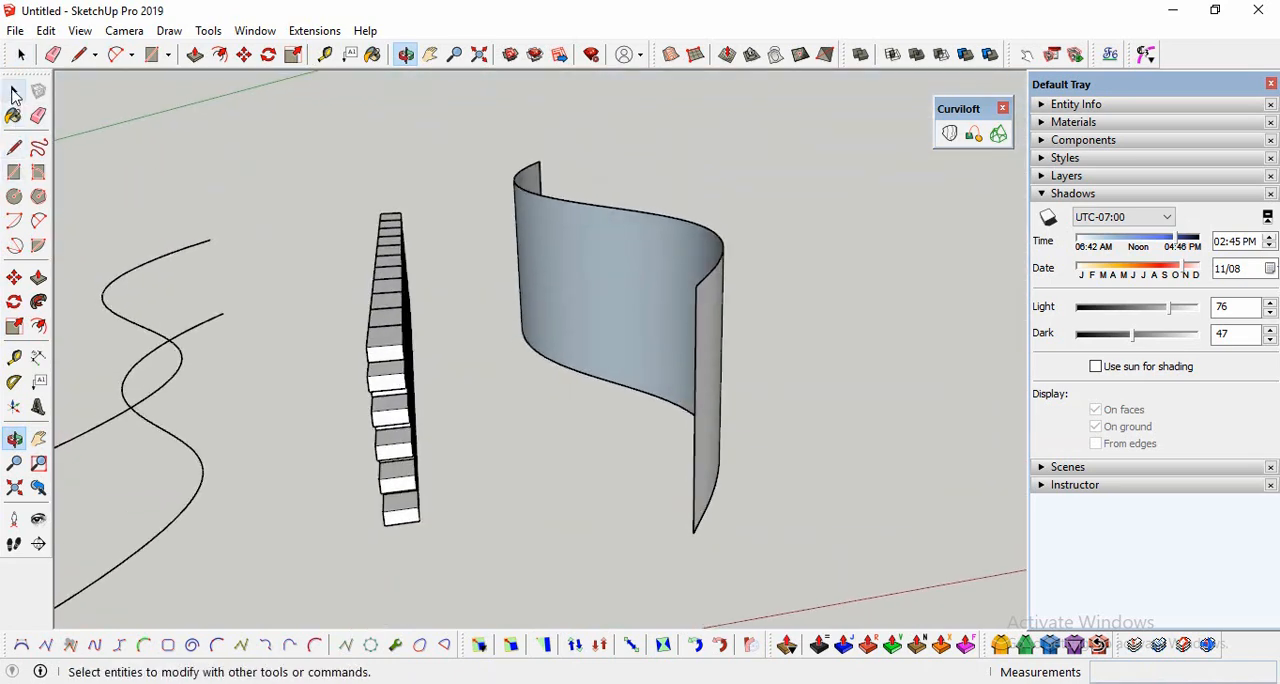
left_click(643, 342)
left_click(935, 335)
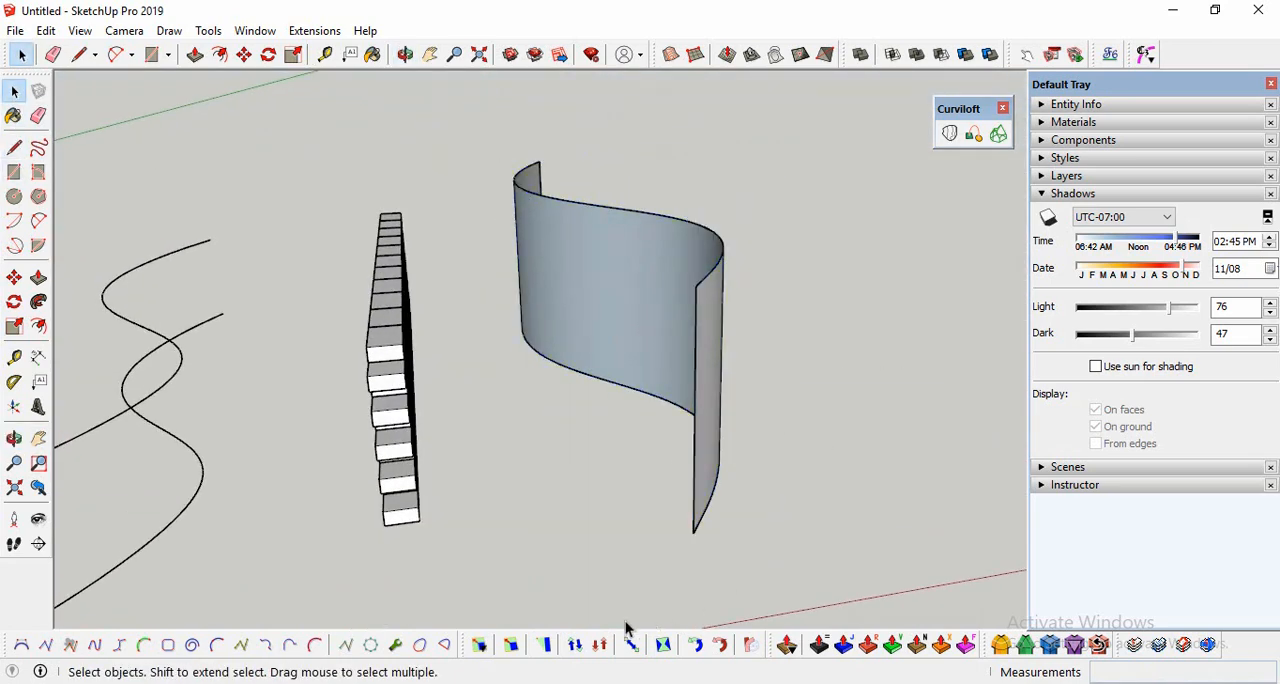
left_click(822, 646)
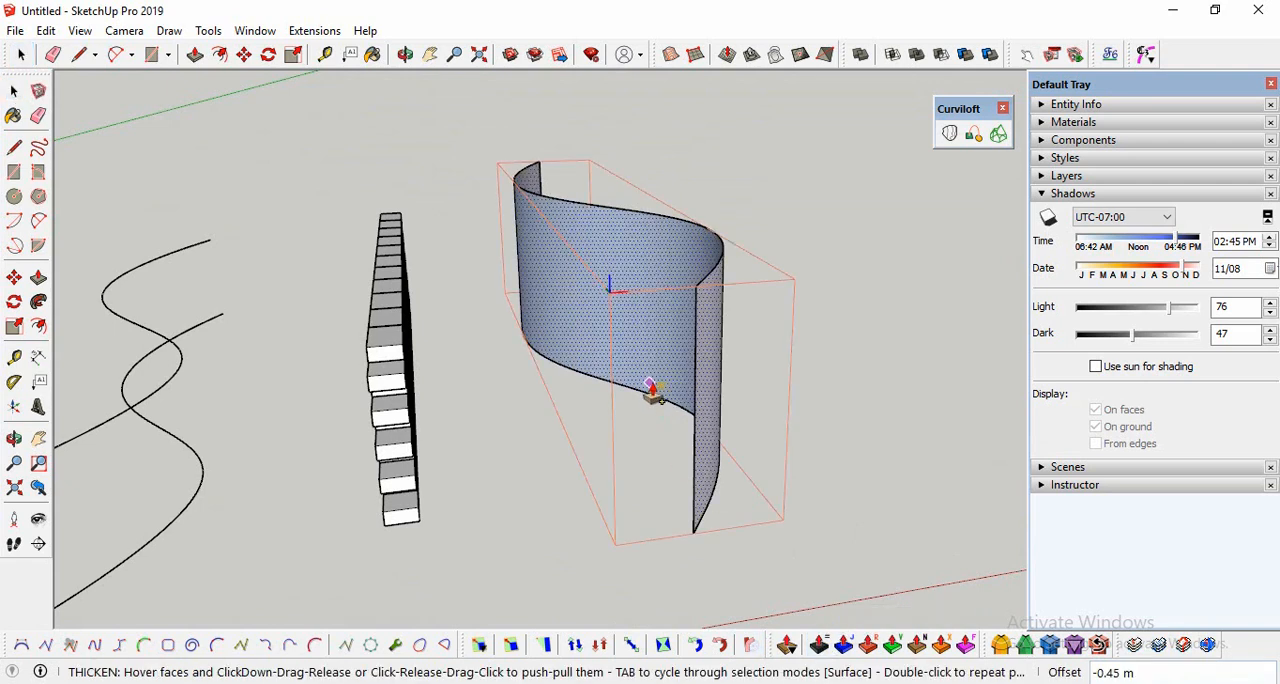
left_click_drag(652, 392, 638, 393)
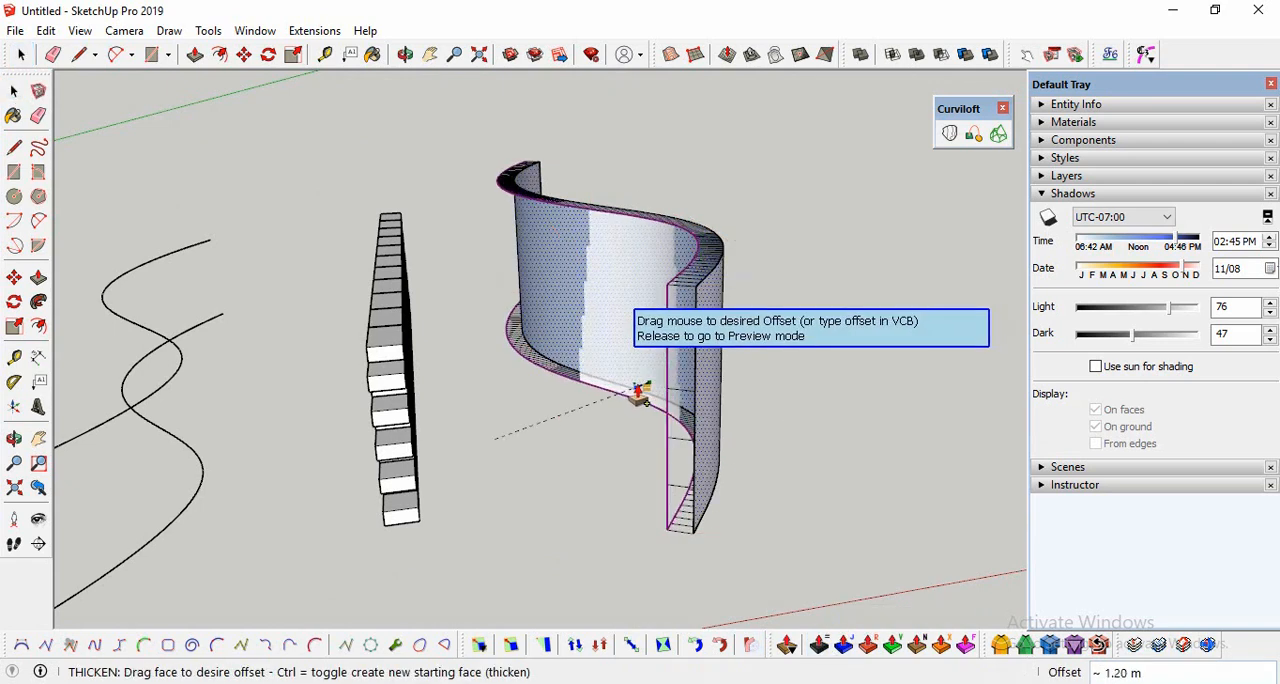
left_click_drag(638, 393, 746, 379)
key("Escape")
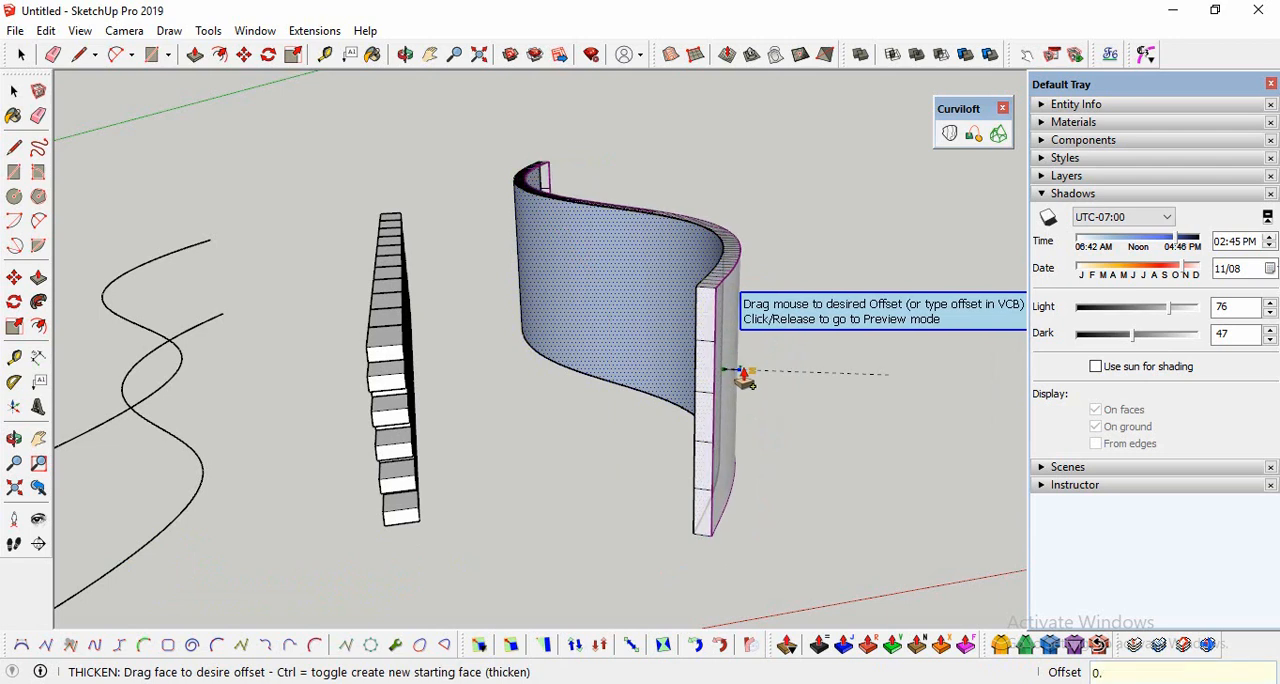
key("Return")
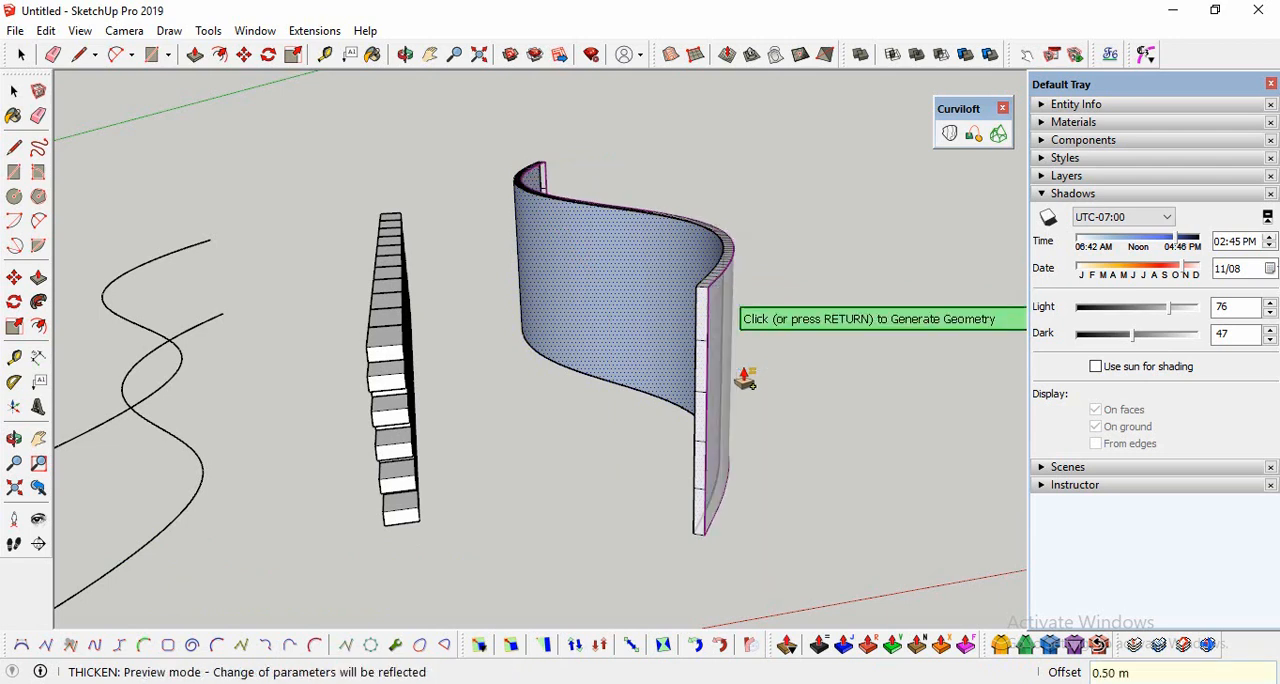
left_click(750, 380)
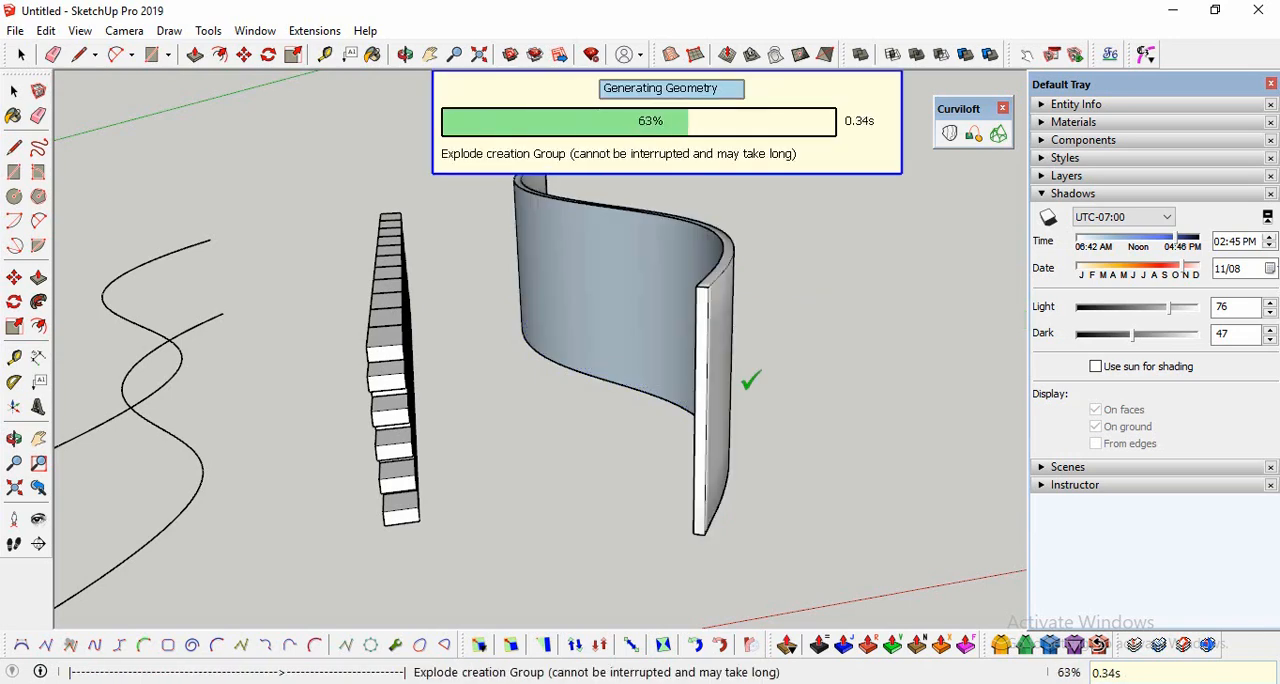
Step: Thicken the curved surface on its outer side with an offset of 0.7 m and generate the geometry
left_click(13, 440)
left_click_drag(570, 370, 743, 469)
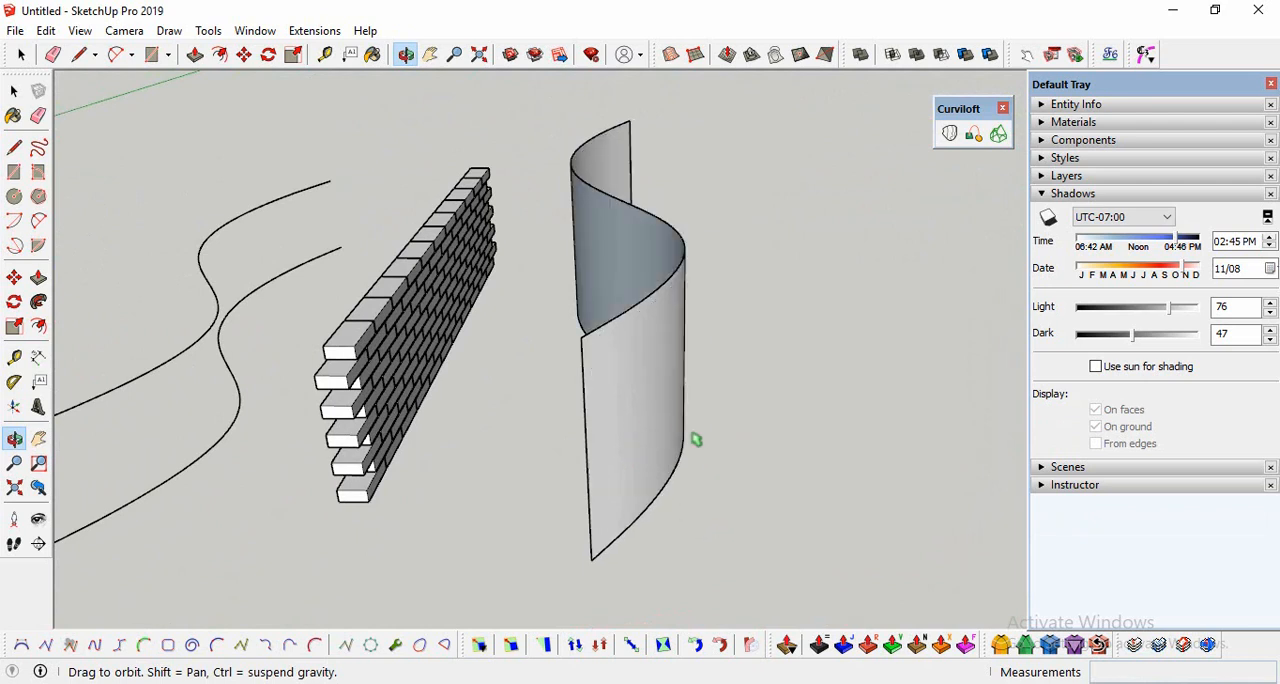
key("m")
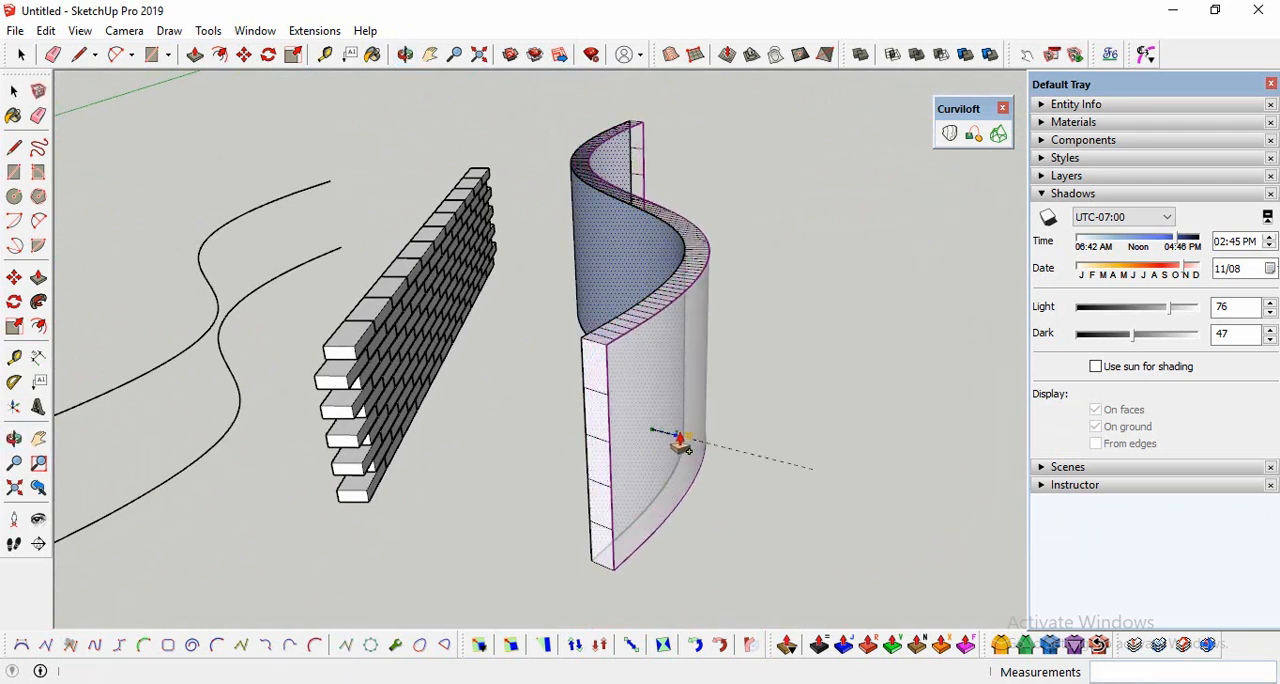
key("Return")
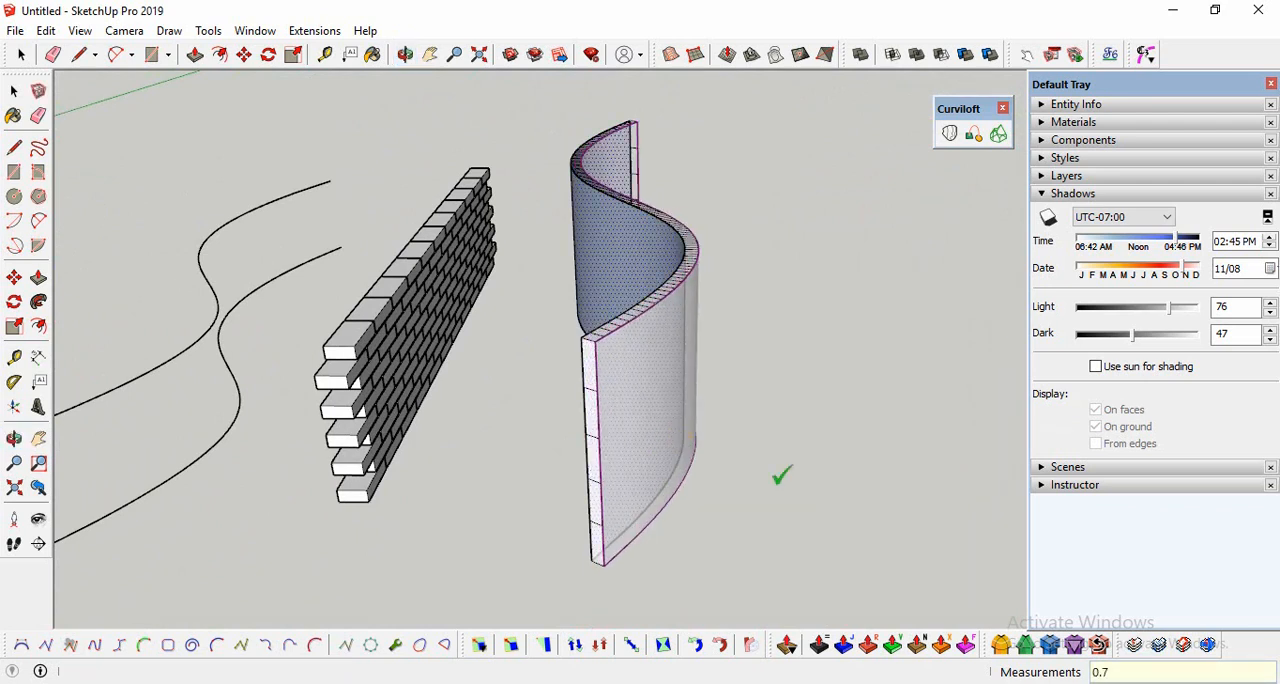
scroll(409, 455, "down", 1)
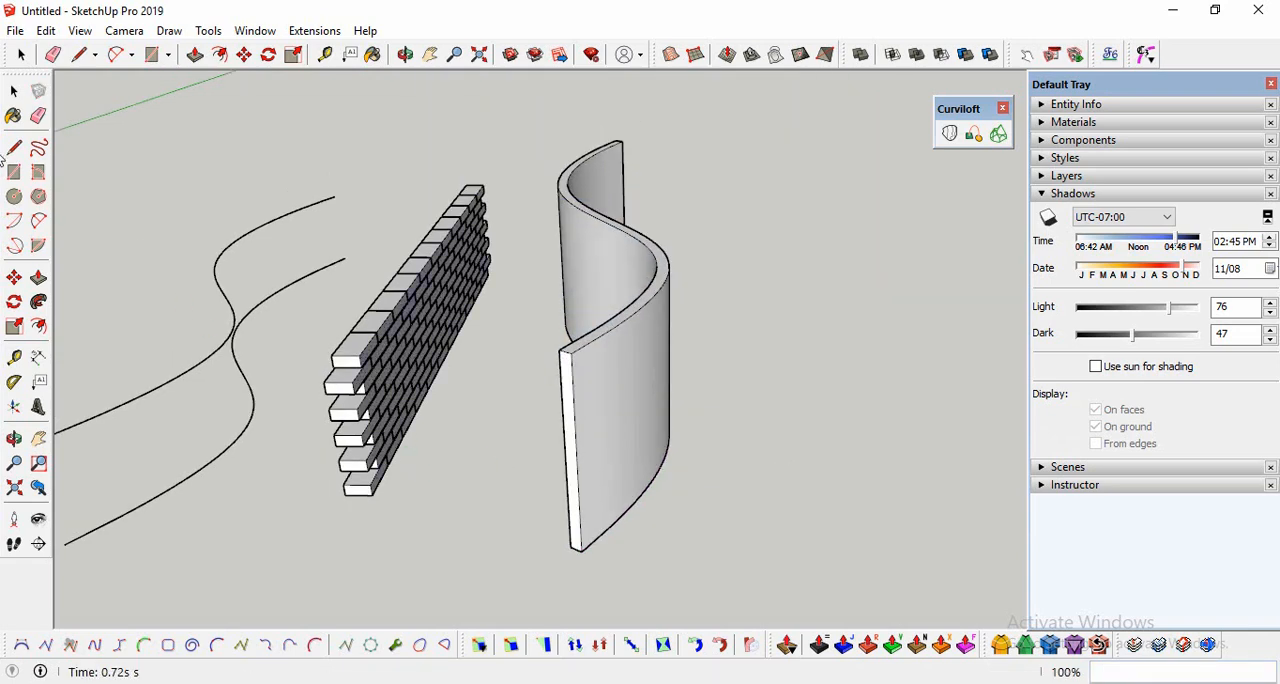
Step: Select the whole stack of bricks and raise it 1 m along the blue axis
left_click(14, 438)
left_click_drag(240, 400, 380, 387)
left_click(14, 91)
left_click_drag(472, 194, 364, 541)
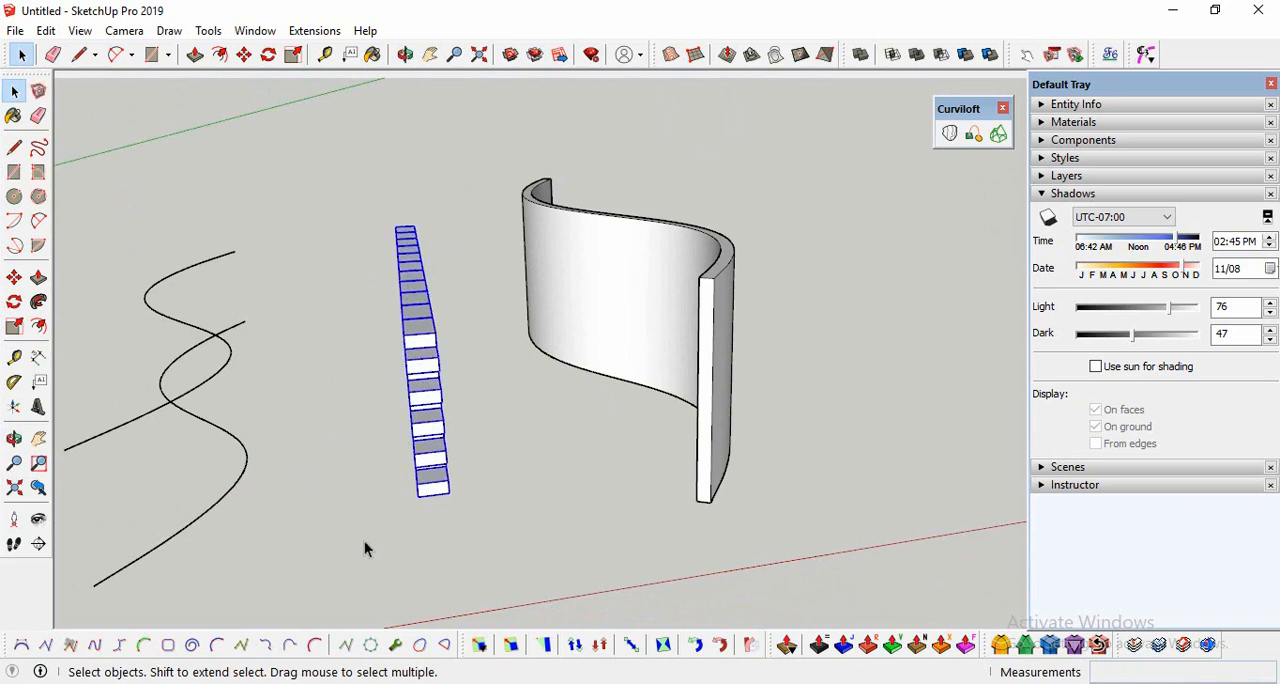
left_click(14, 438)
left_click_drag(430, 420, 503, 309)
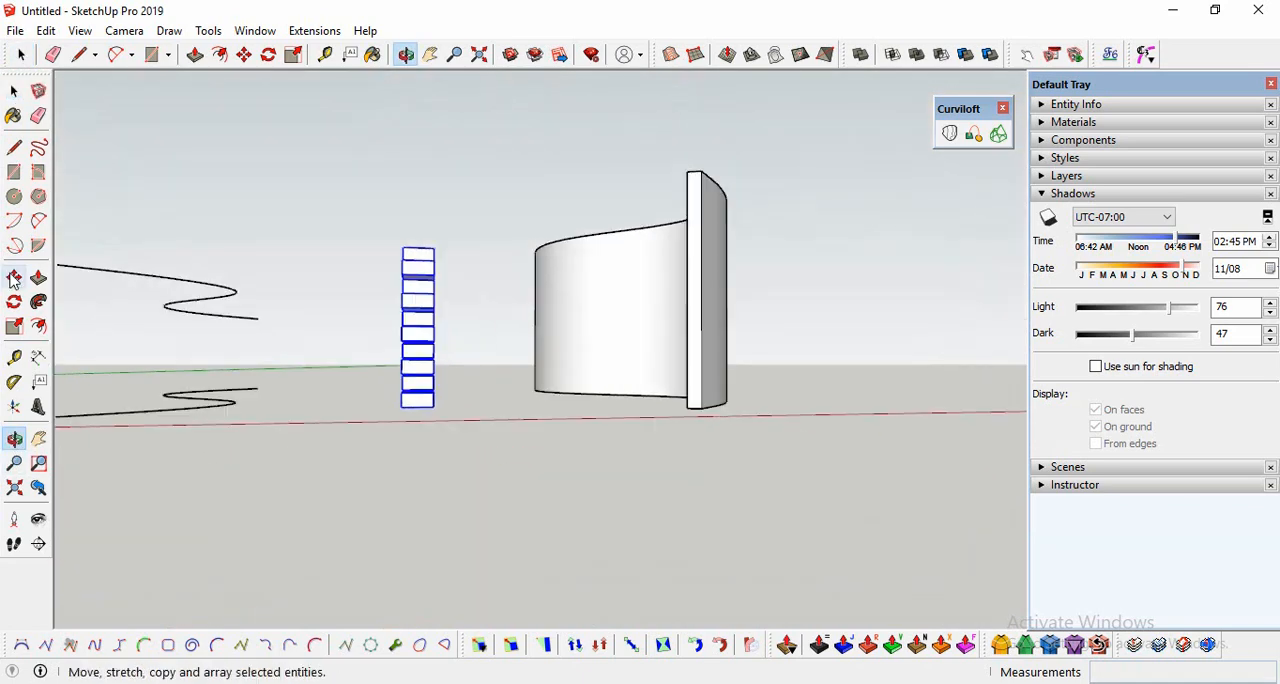
left_click(14, 277)
left_click(438, 392)
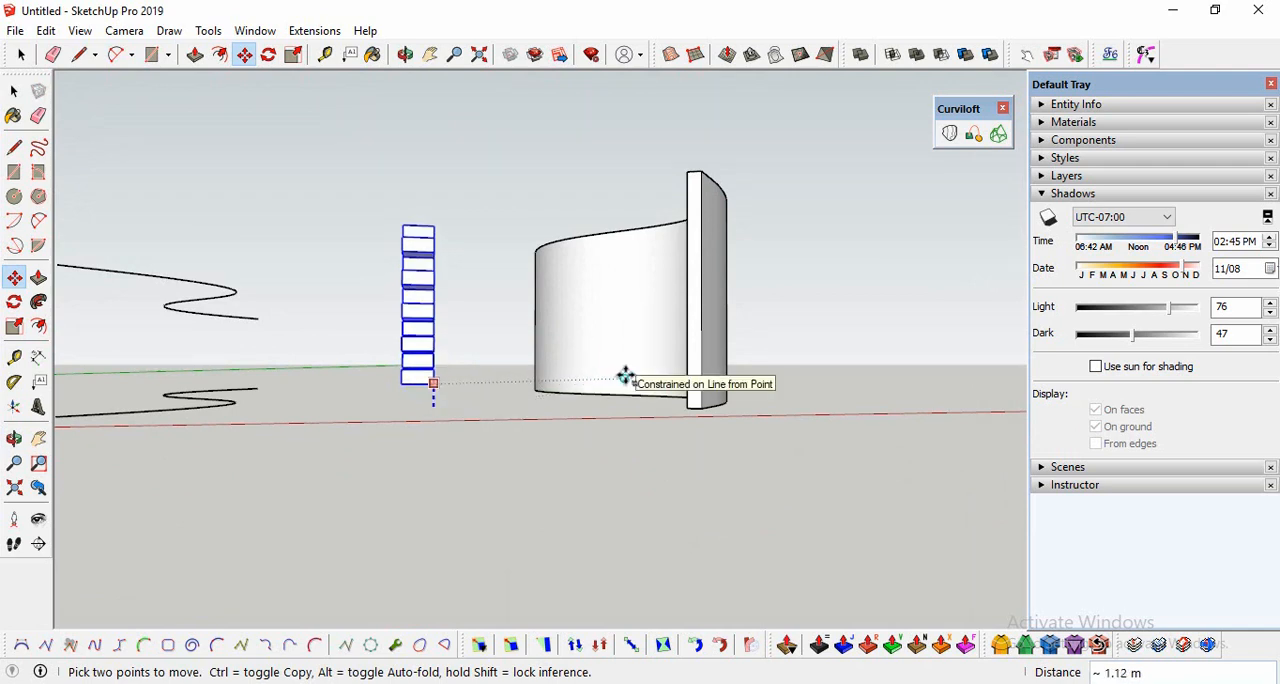
type("1")
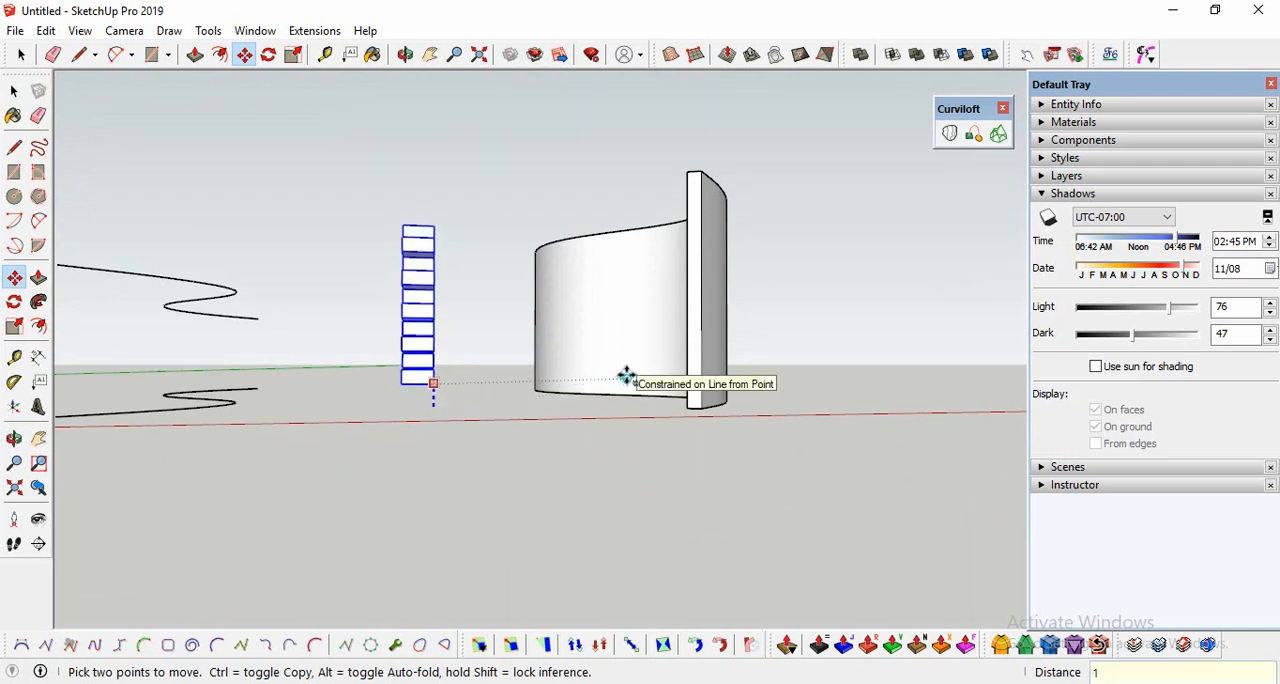
key("Return")
Step: Scale the brick wall's length to 0.9 along the green axis from its end face and deselect it
left_click(14, 438)
left_click_drag(443, 343, 500, 460)
left_click(14, 327)
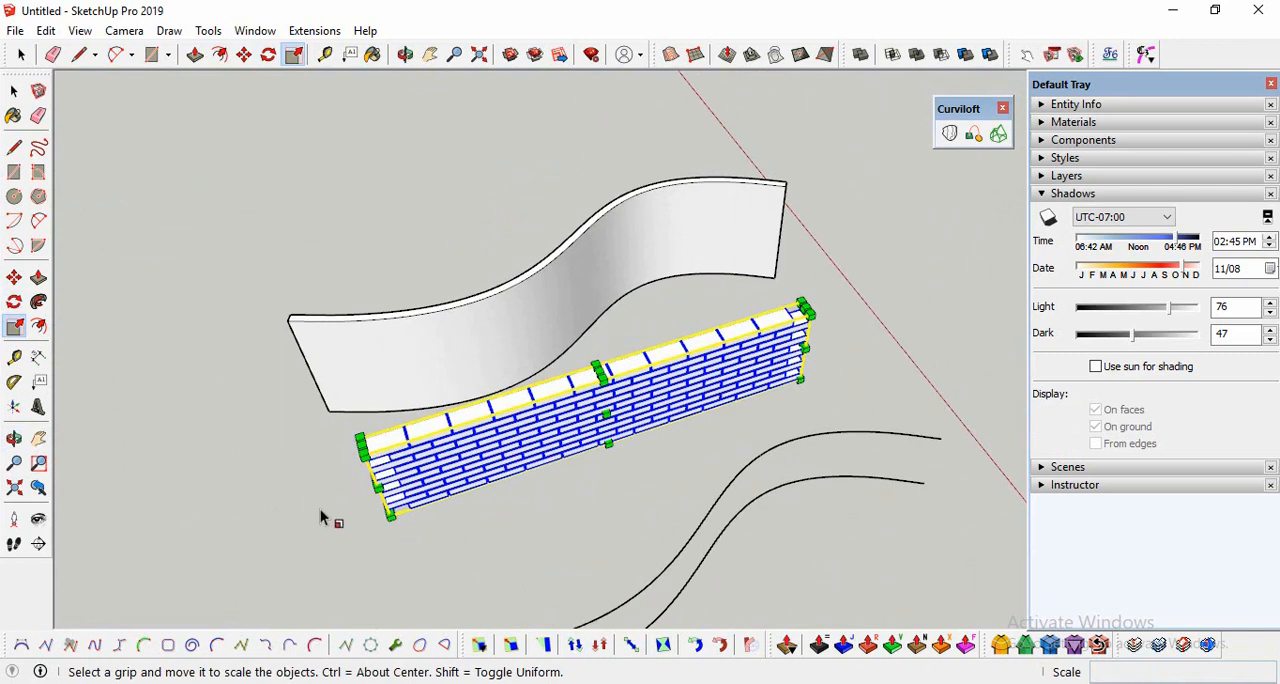
scroll(320, 517, "up", 10)
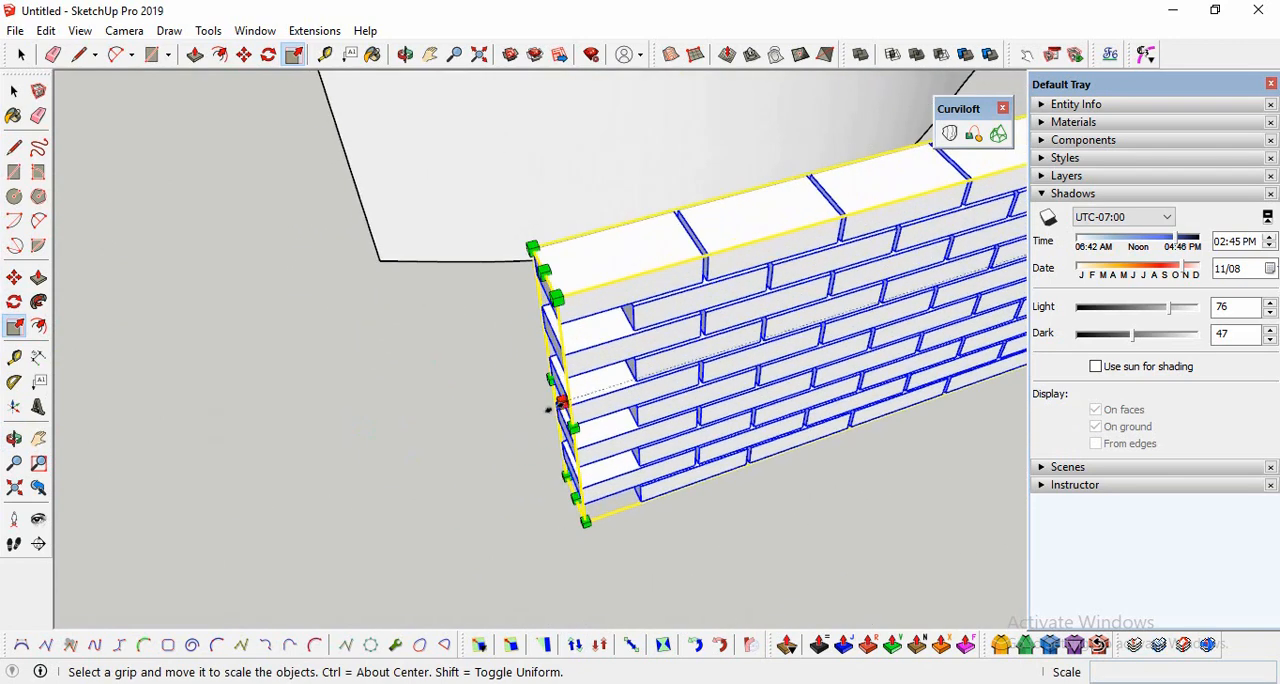
left_click_drag(560, 401, 601, 394)
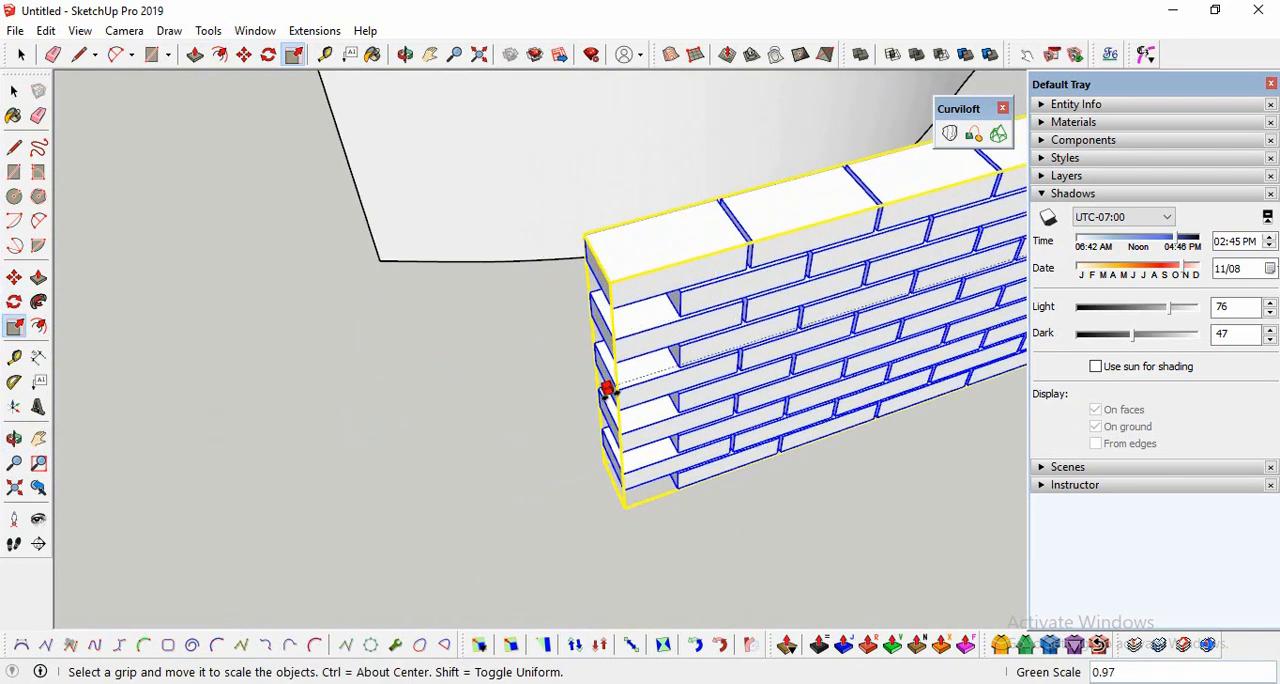
type("0.9")
key("Return")
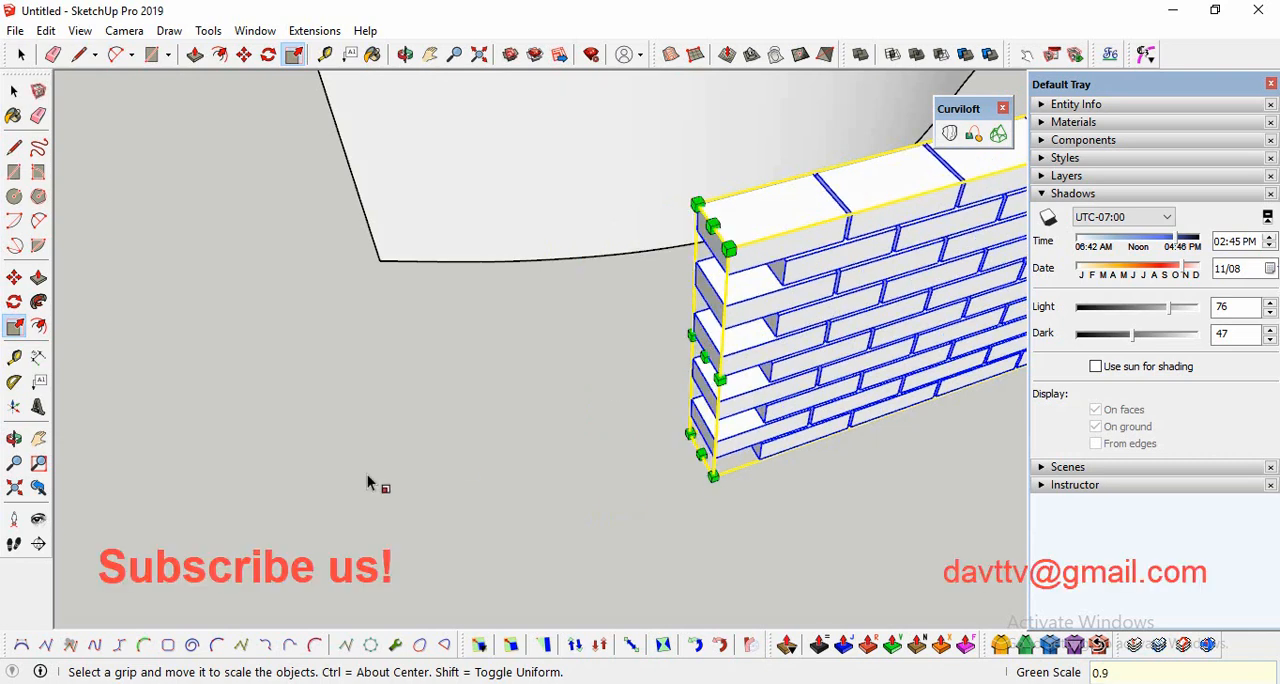
scroll(370, 483, "down", 6)
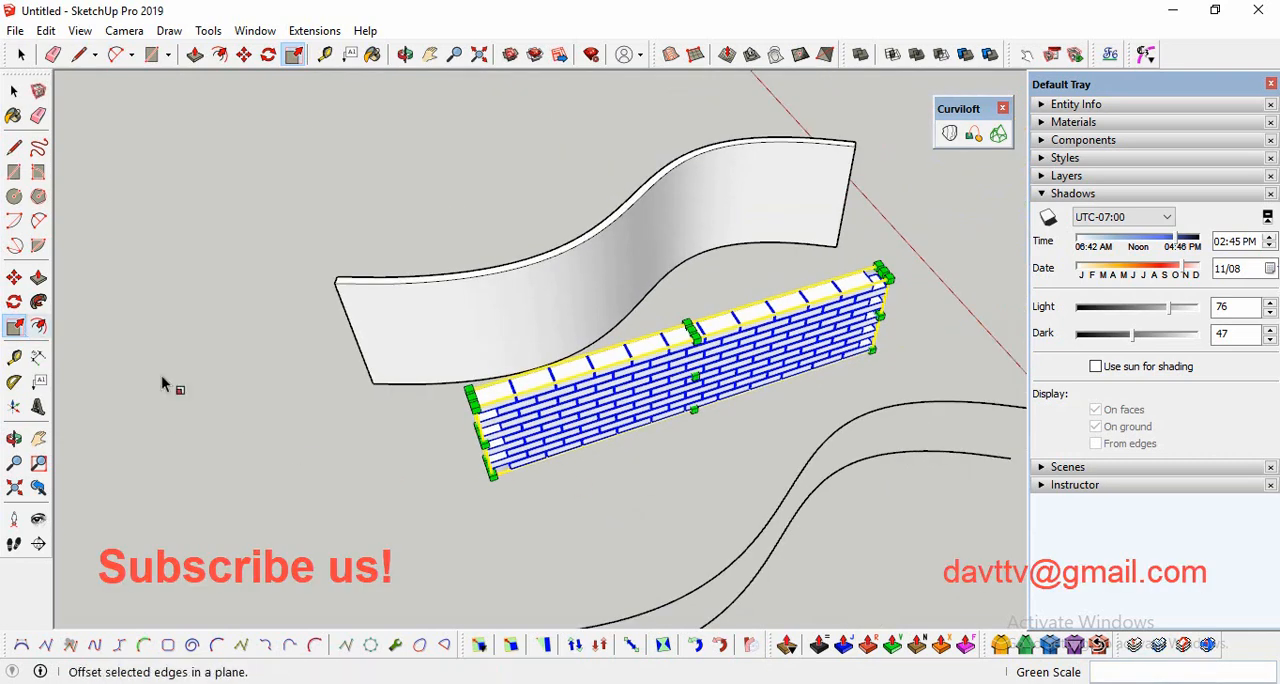
left_click(14, 91)
left_click(685, 467)
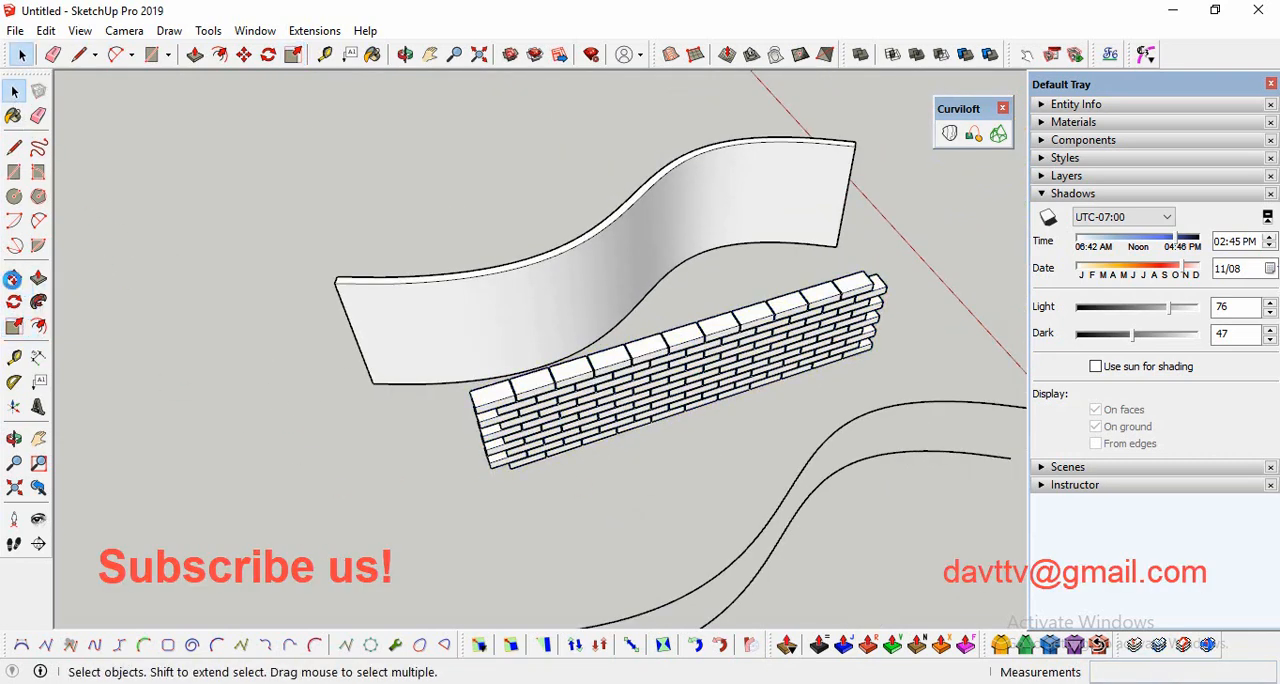
Step: Select the whole brick stack and move it 1.00 m along its length in front of the curved surface
left_click(14, 438)
left_click_drag(171, 435, 925, 315)
left_click(14, 91)
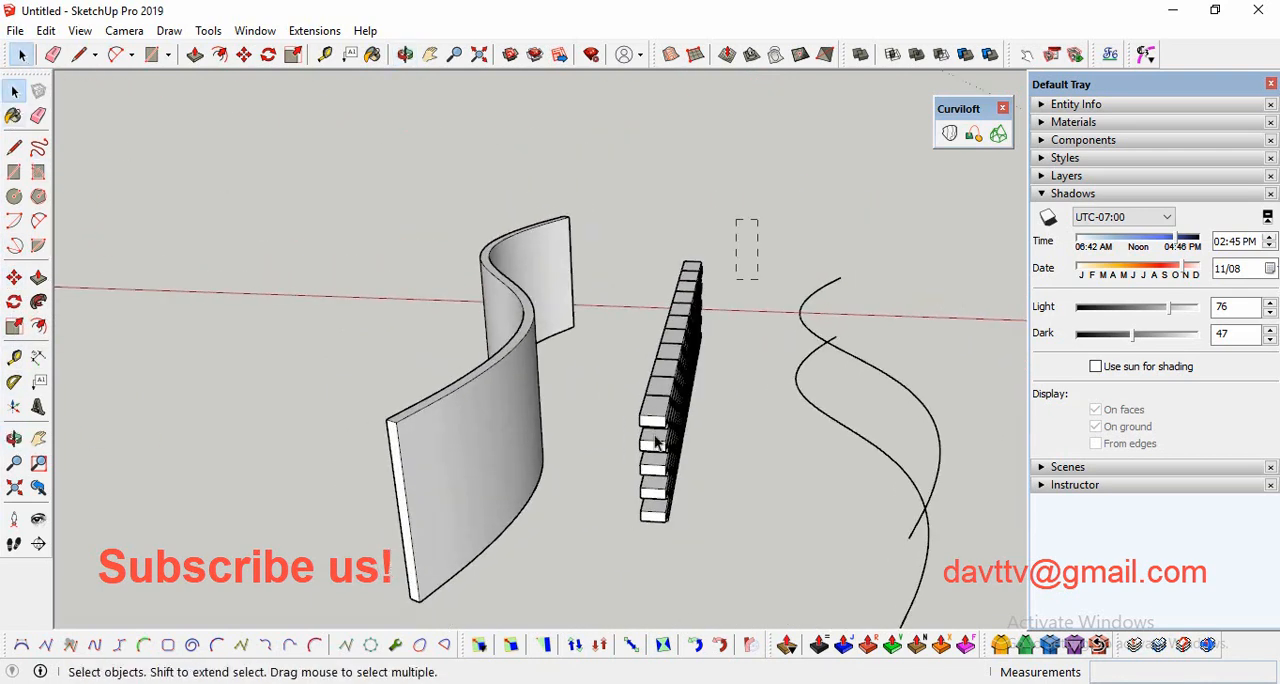
left_click_drag(630, 557, 630, 557)
left_click(14, 438)
left_click_drag(837, 337, 323, 457)
left_click(14, 277)
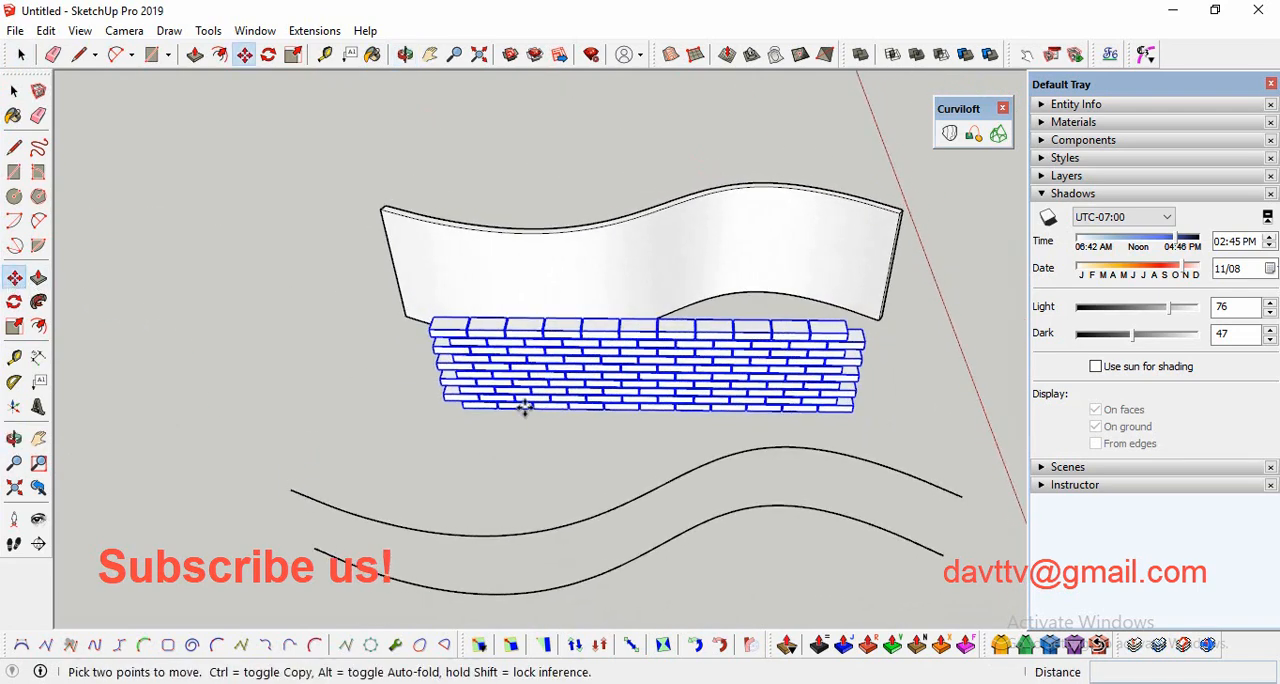
left_click(852, 411)
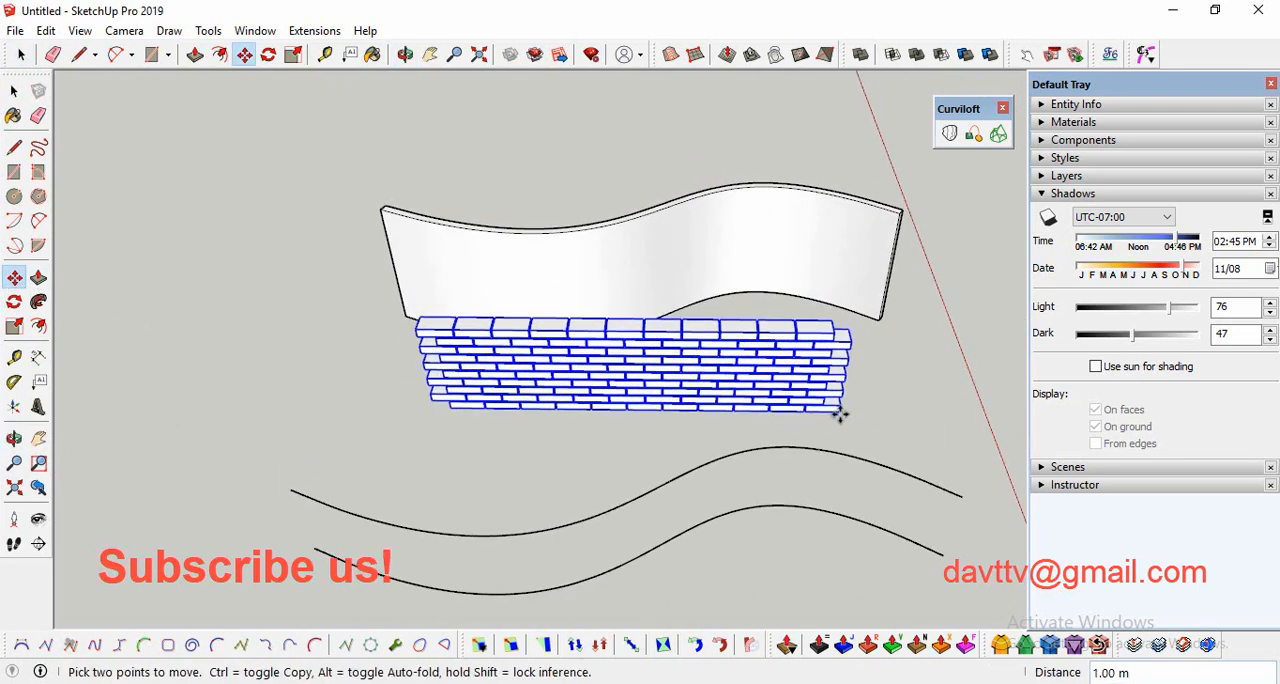
left_click(837, 415)
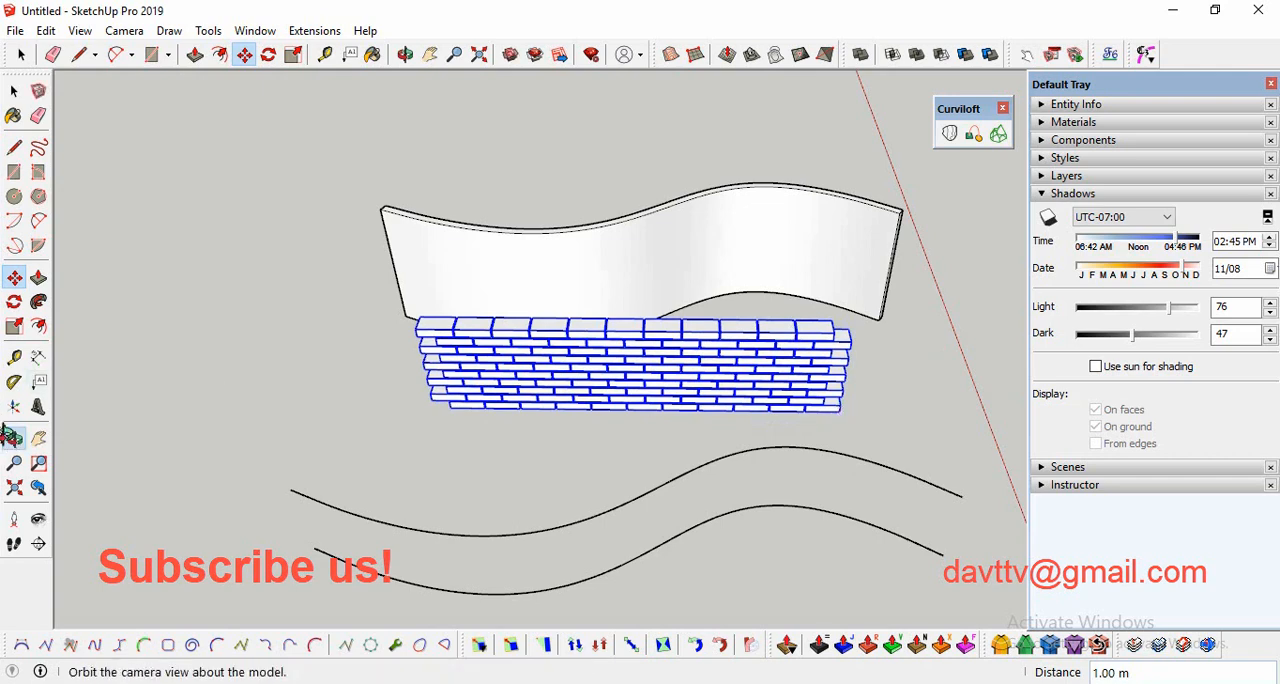
Step: Explode the selected bricks and combine all their geometry into a single group
left_click(14, 438)
left_click_drag(235, 400, 206, 323)
scroll(477, 357, "down", 2)
scroll(491, 360, "up", 5)
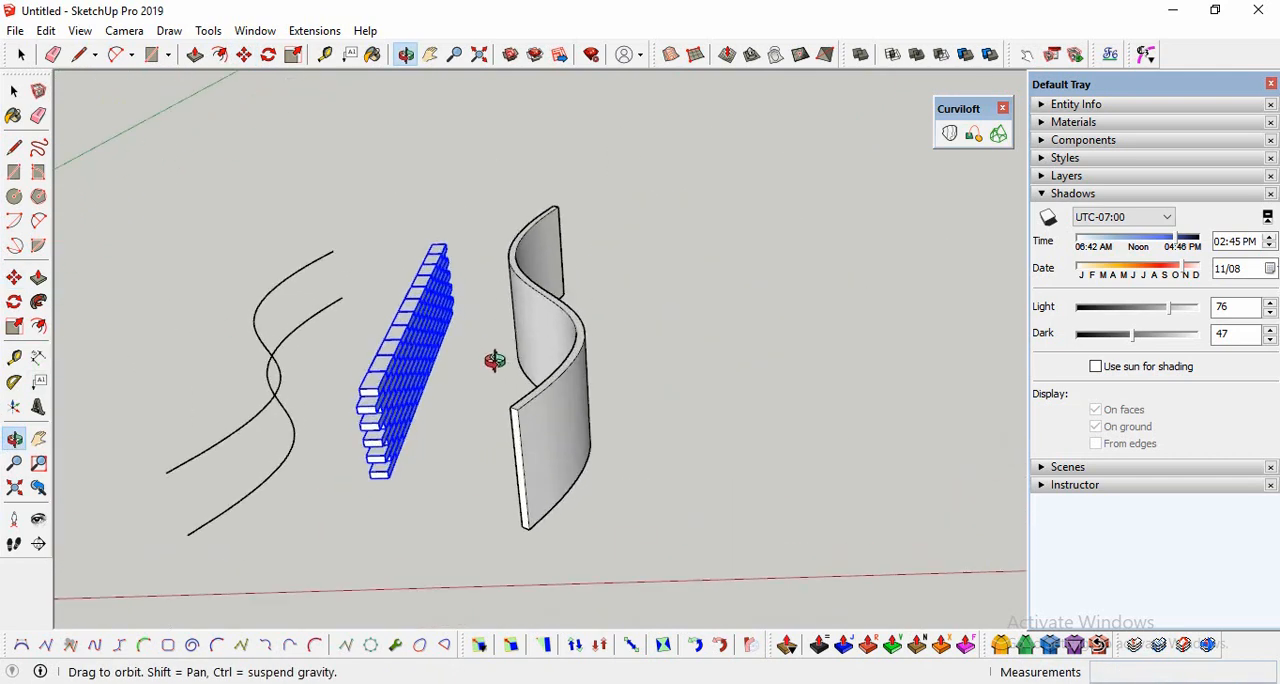
left_click(14, 91)
left_click(17, 99)
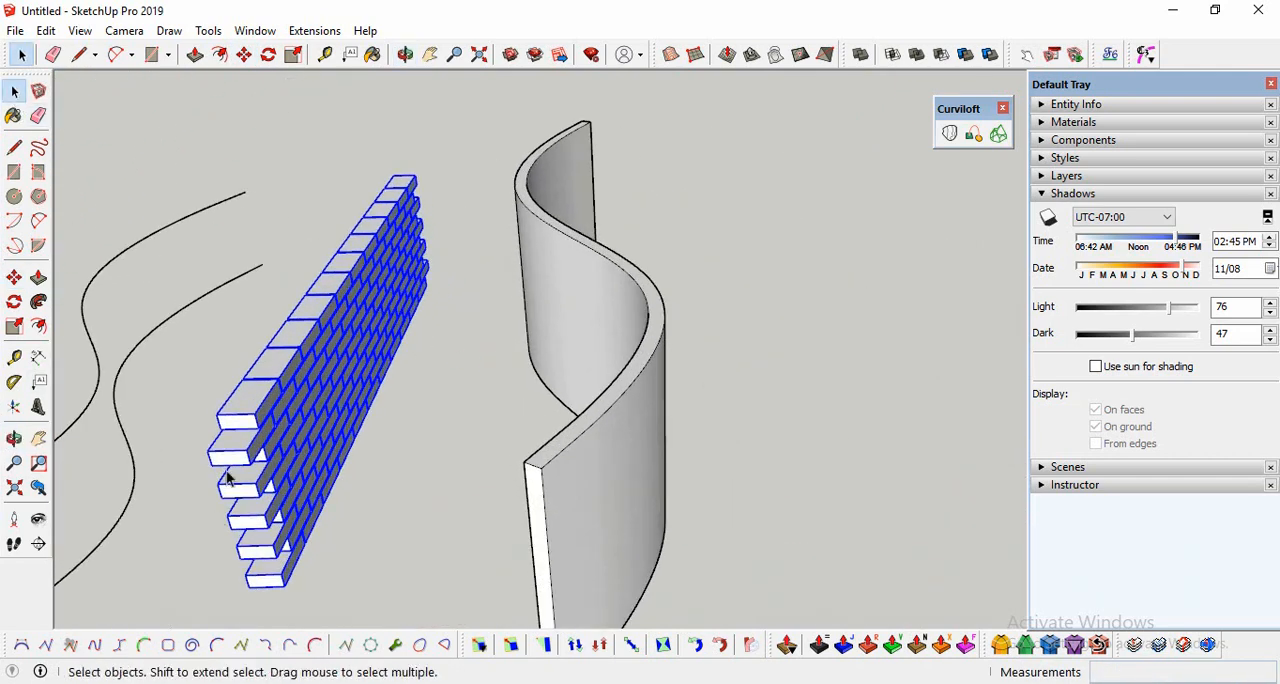
right_click(257, 413)
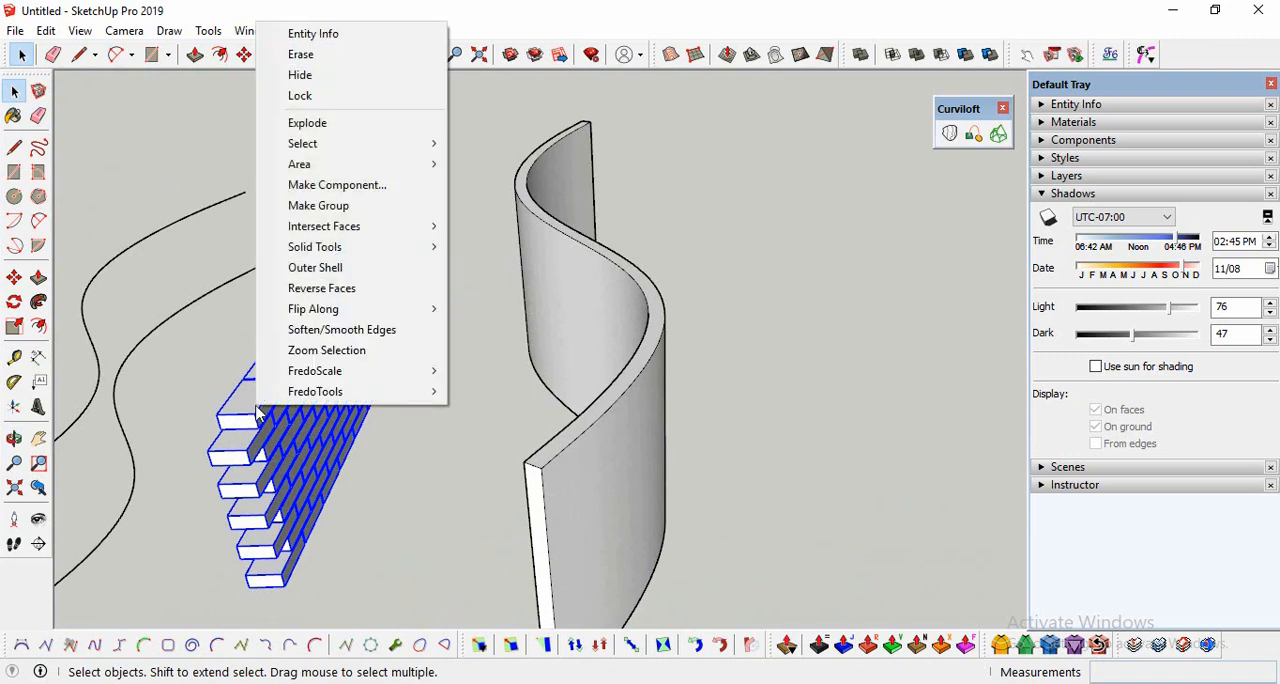
left_click(310, 122)
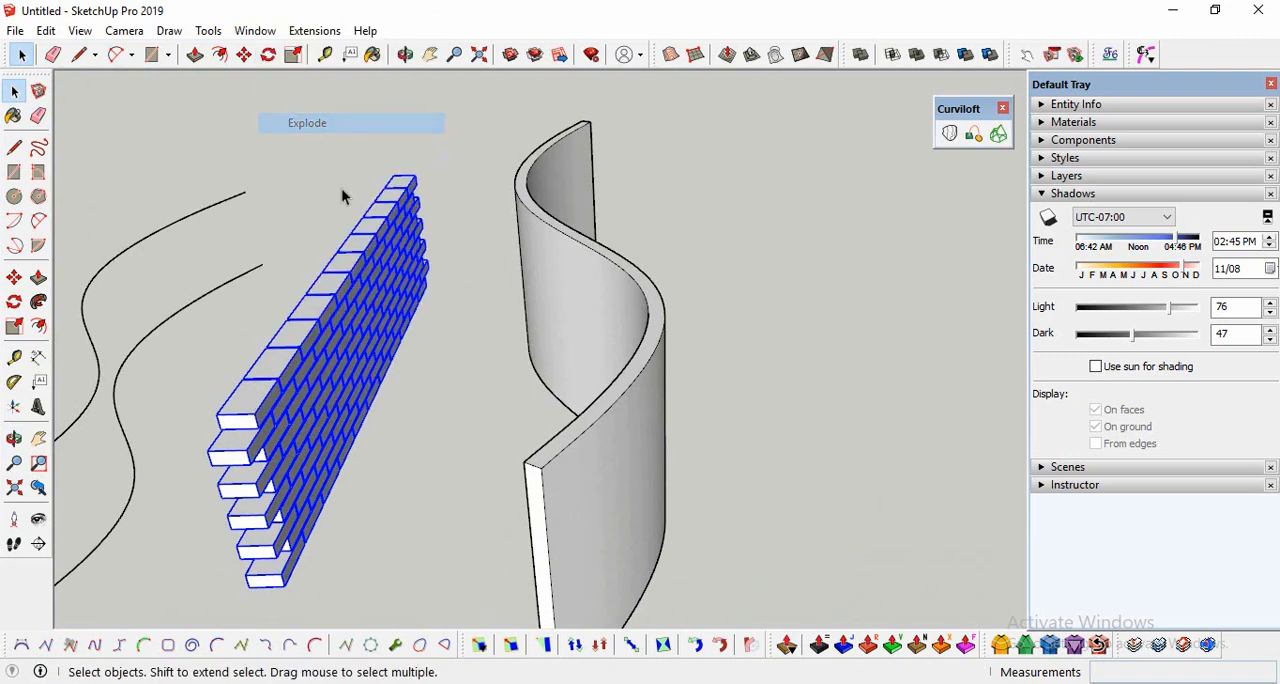
right_click(257, 413)
left_click(300, 444)
scroll(330, 410, "down", 3)
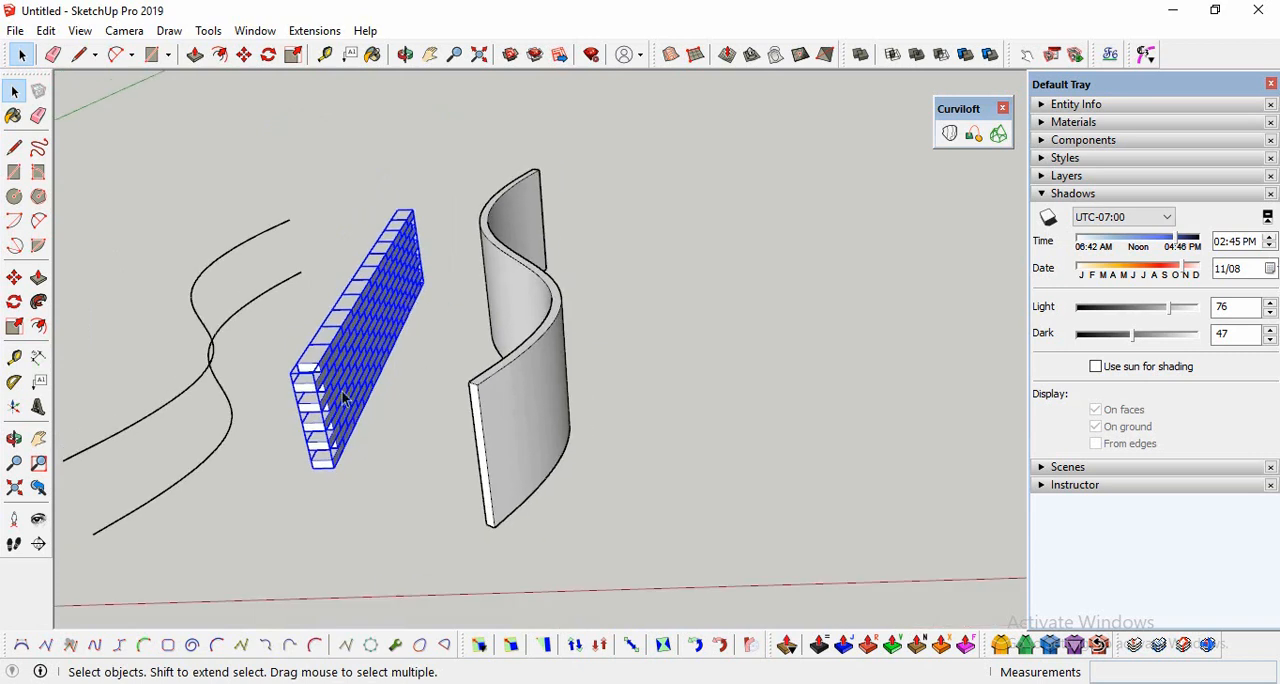
Step: Stretch the brick group's thickness along the red axis toward the curved surface
left_click(14, 326)
left_click_drag(380, 318, 456, 319)
left_click(18, 94)
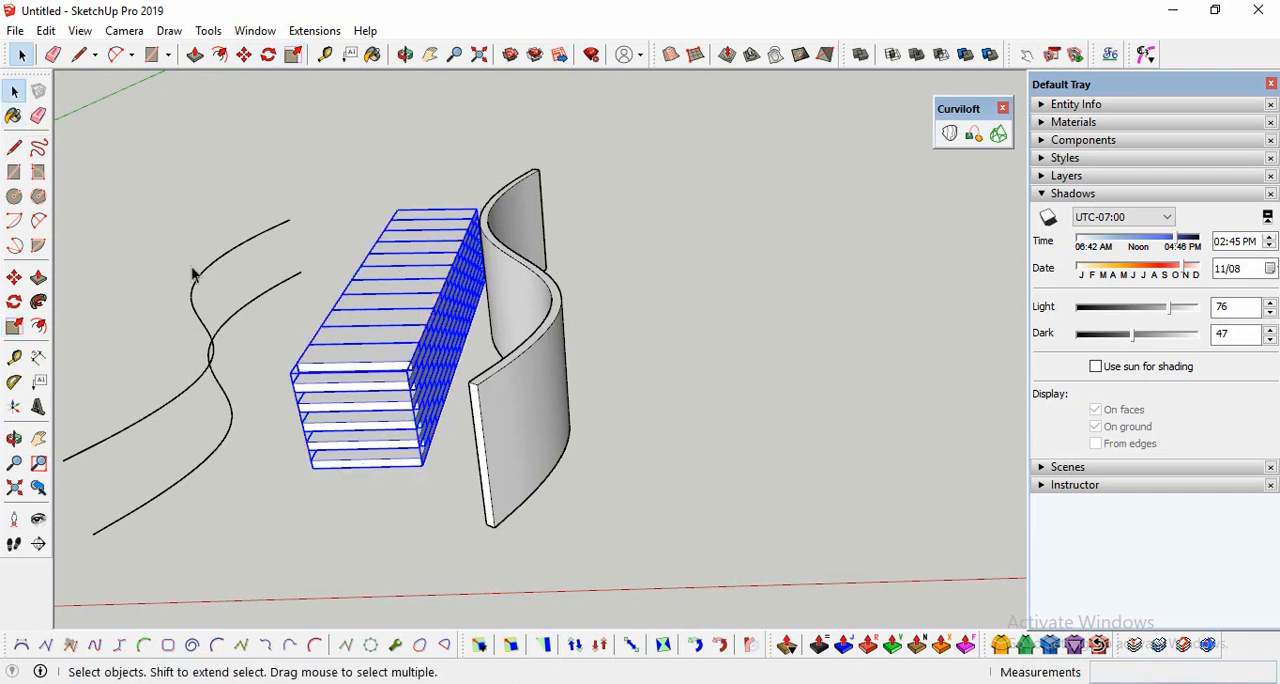
Step: Move the thickened brick group 7.03 m along the red axis into the curved surface
left_click(14, 277)
left_click(315, 476)
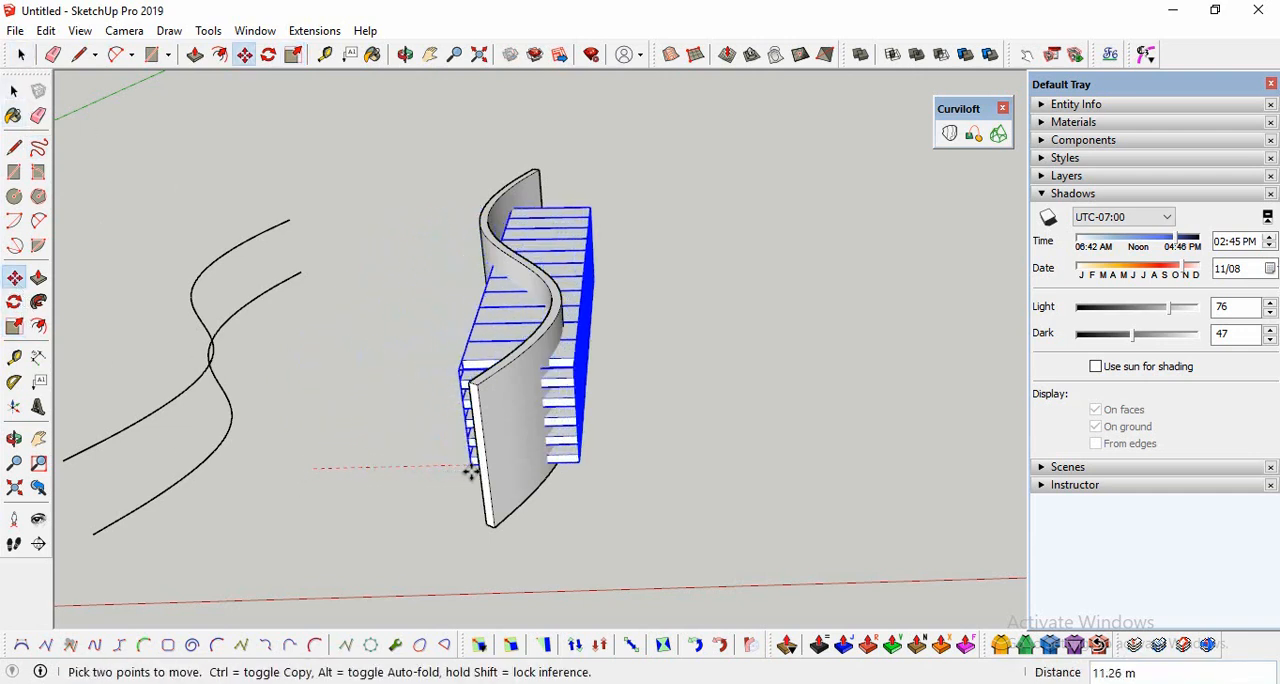
left_click(412, 470)
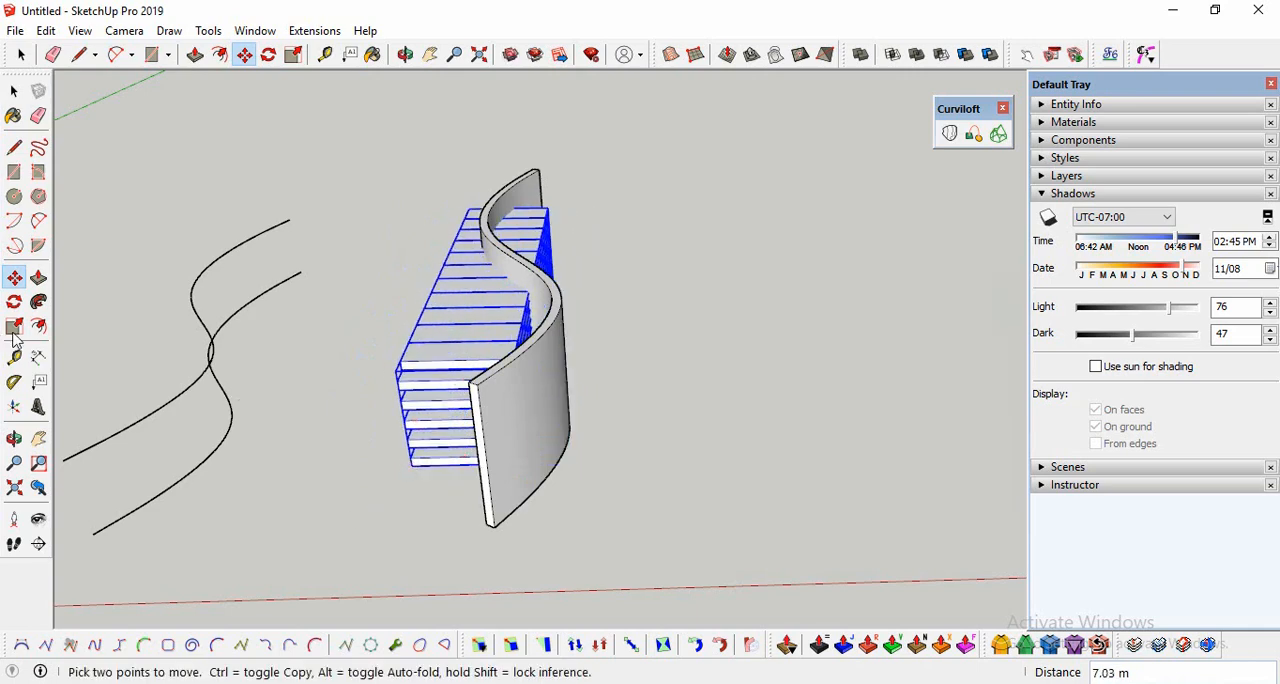
Step: Scale the brick group's outer side along the red axis so it extends well past the curved surface, and deselect it
key("s")
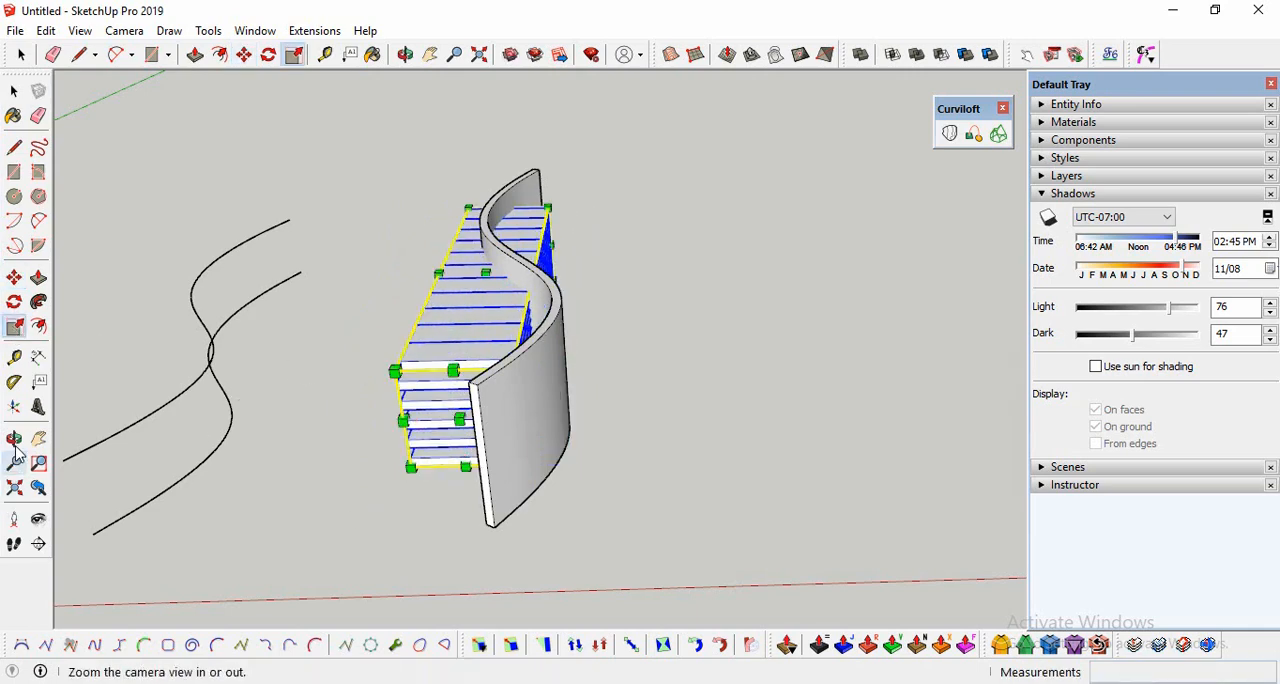
middle_click_drag(330, 465, 600, 290)
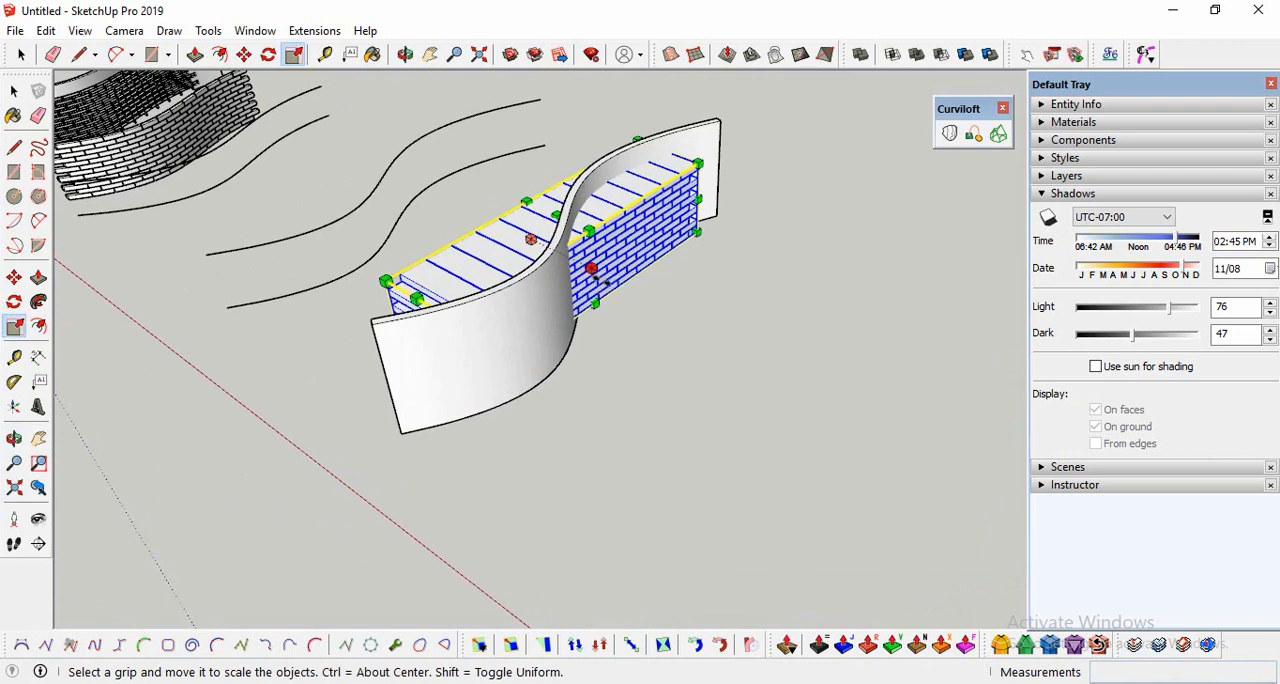
left_click_drag(600, 278, 694, 383)
middle_click_drag(694, 383, 560, 386)
key("space")
left_click(369, 380)
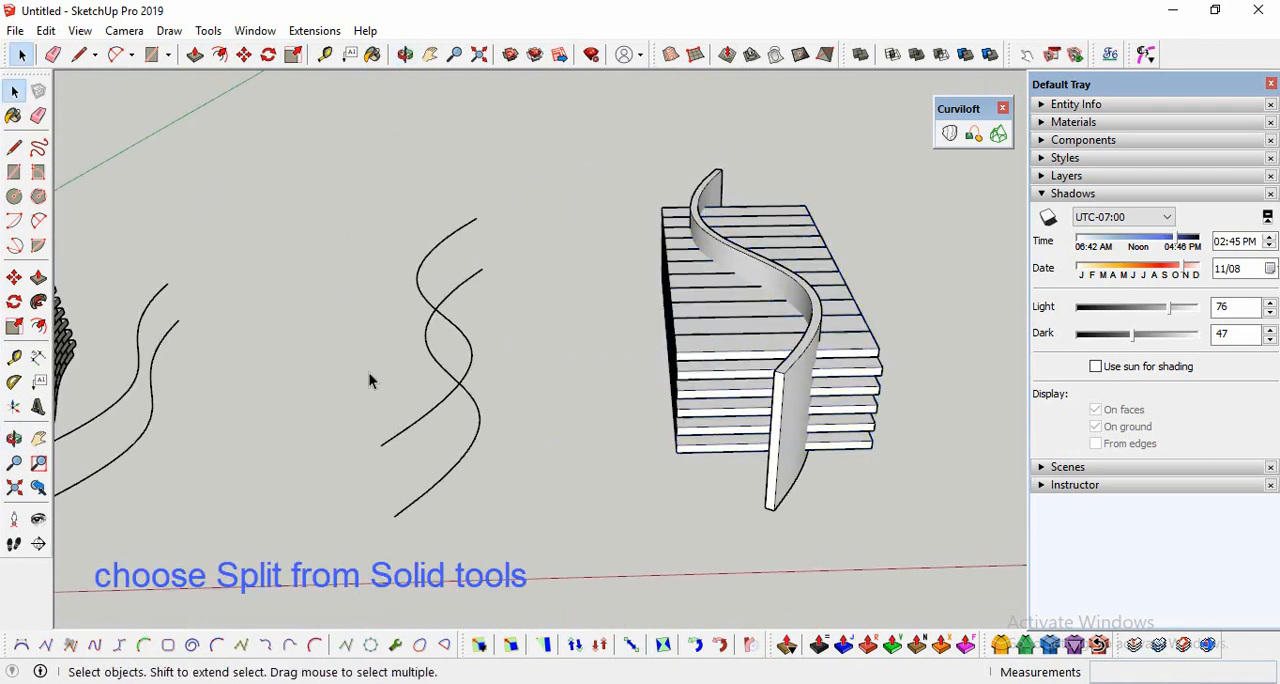
Step: Split the brick group with the thickened curved surface using the Split solid tool, picking the bricks first
scroll(369, 380, "down", 4)
scroll(707, 295, "up", 3)
scroll(582, 502, "up", 3)
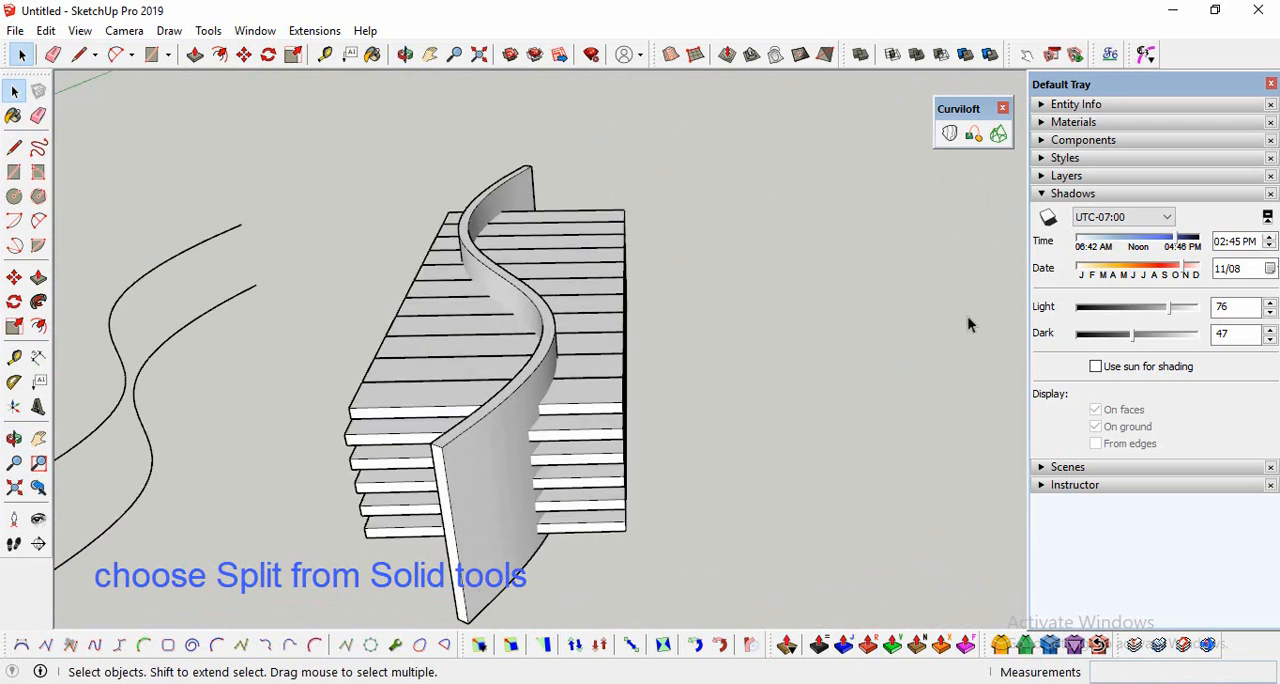
left_click(990, 54)
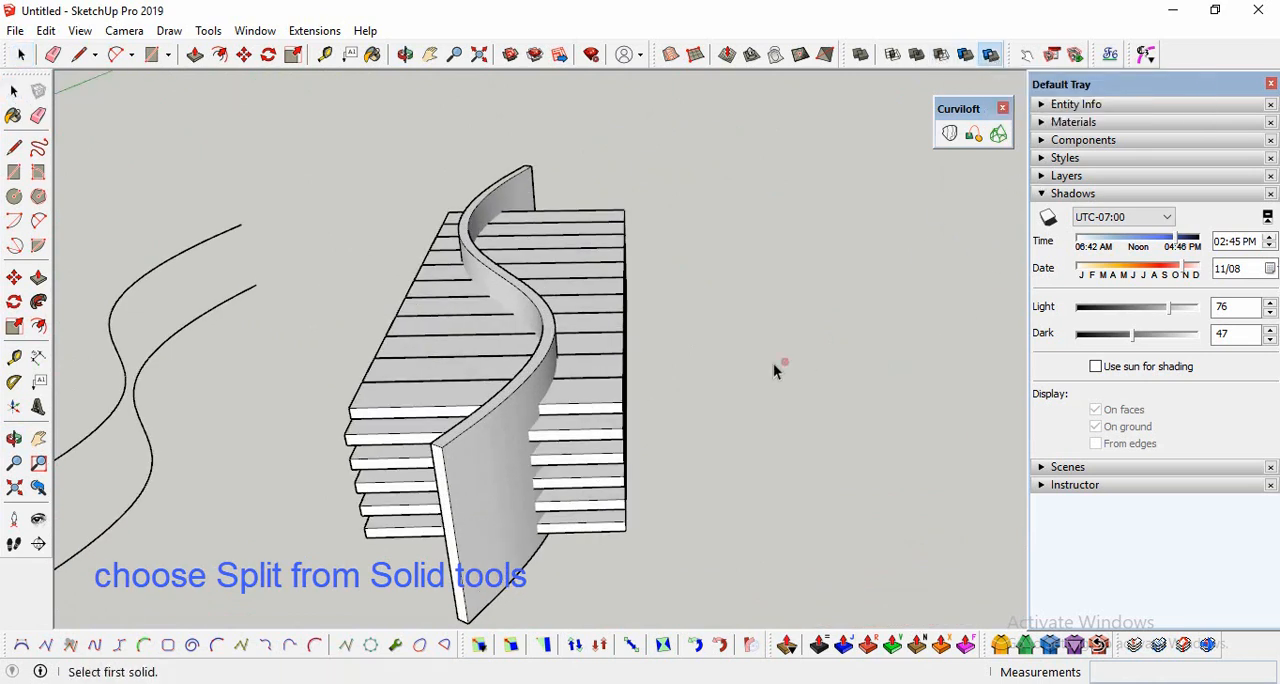
left_click(579, 407)
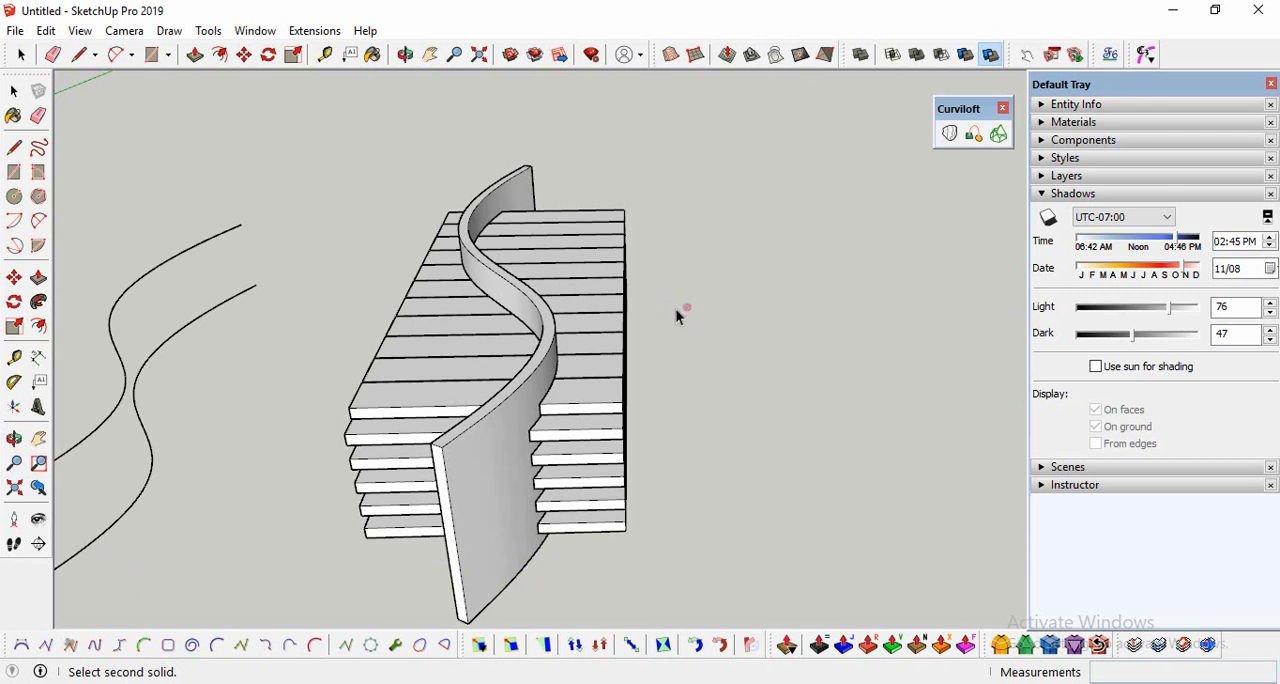
Step: Move the leftover bricks outside the curved surface far away along the green axis
left_click(14, 438)
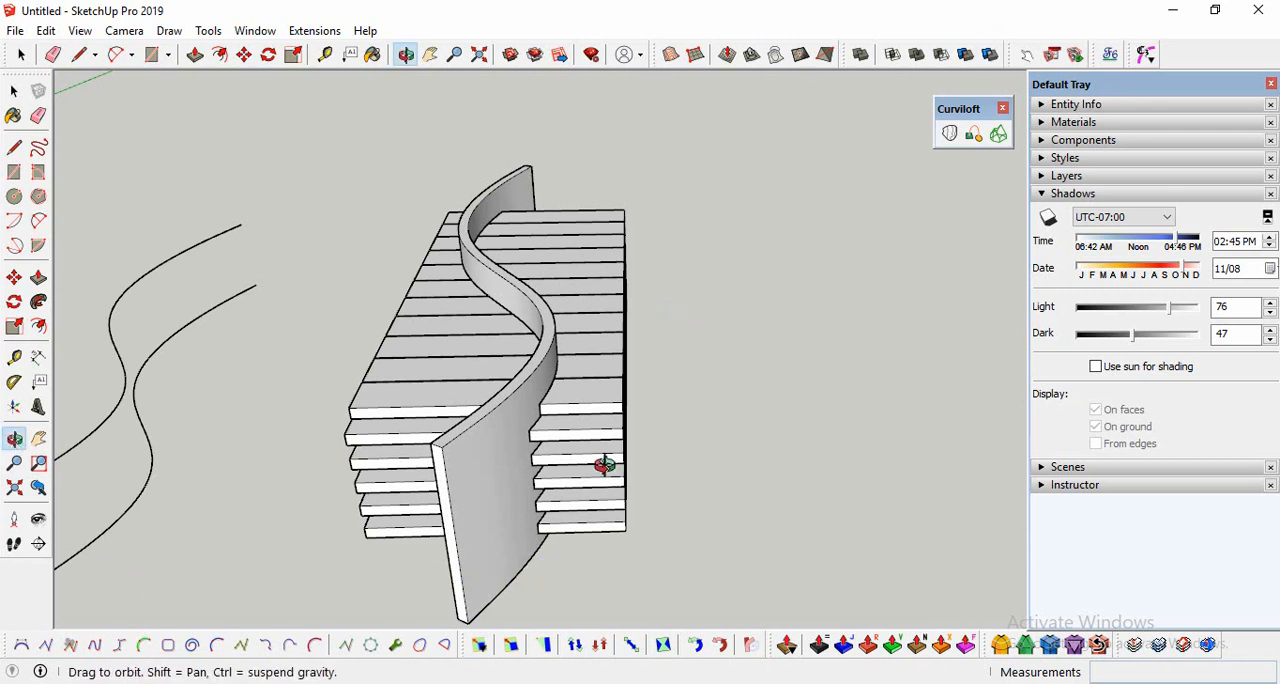
left_click_drag(603, 460, 704, 373)
left_click(14, 90)
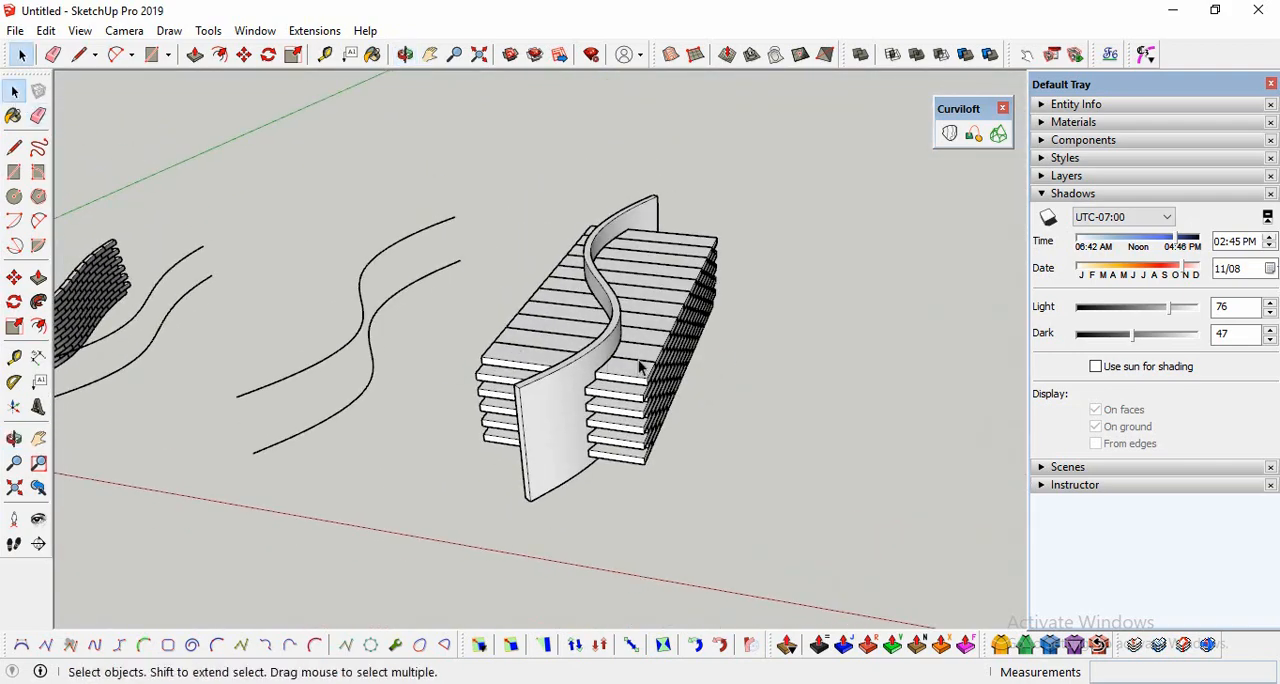
left_click(644, 366)
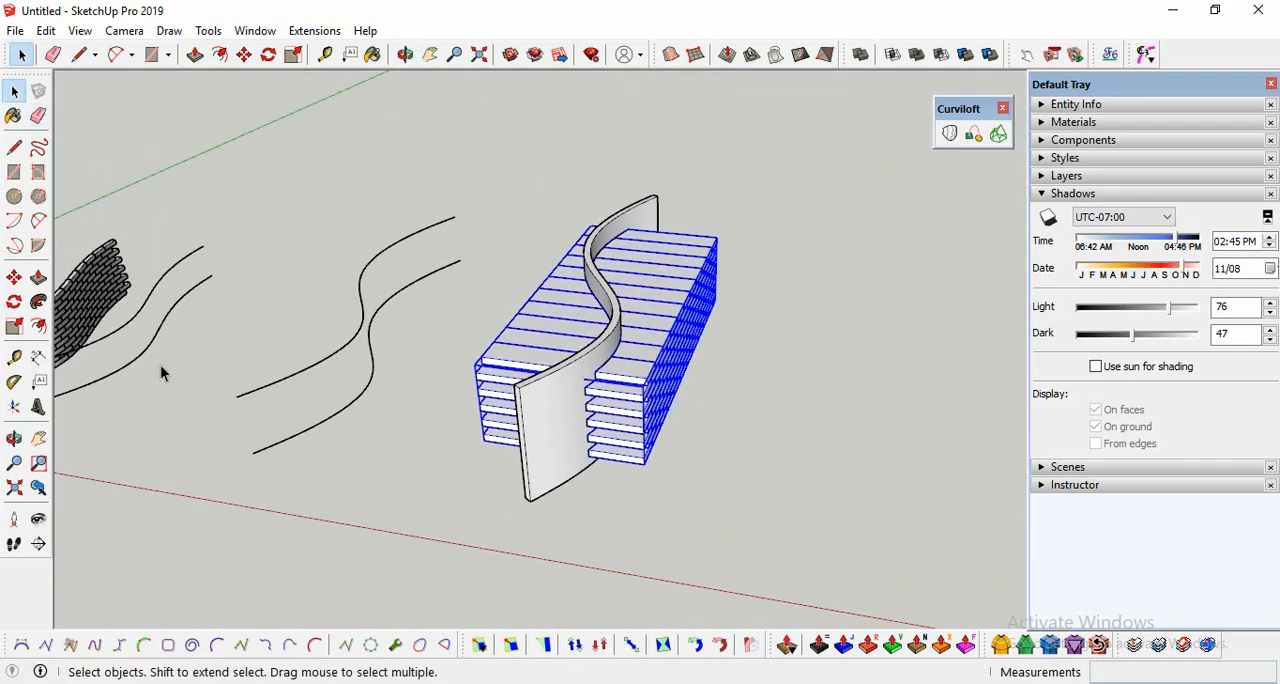
left_click(18, 282)
left_click(486, 446)
scroll(516, 373, "down", 5)
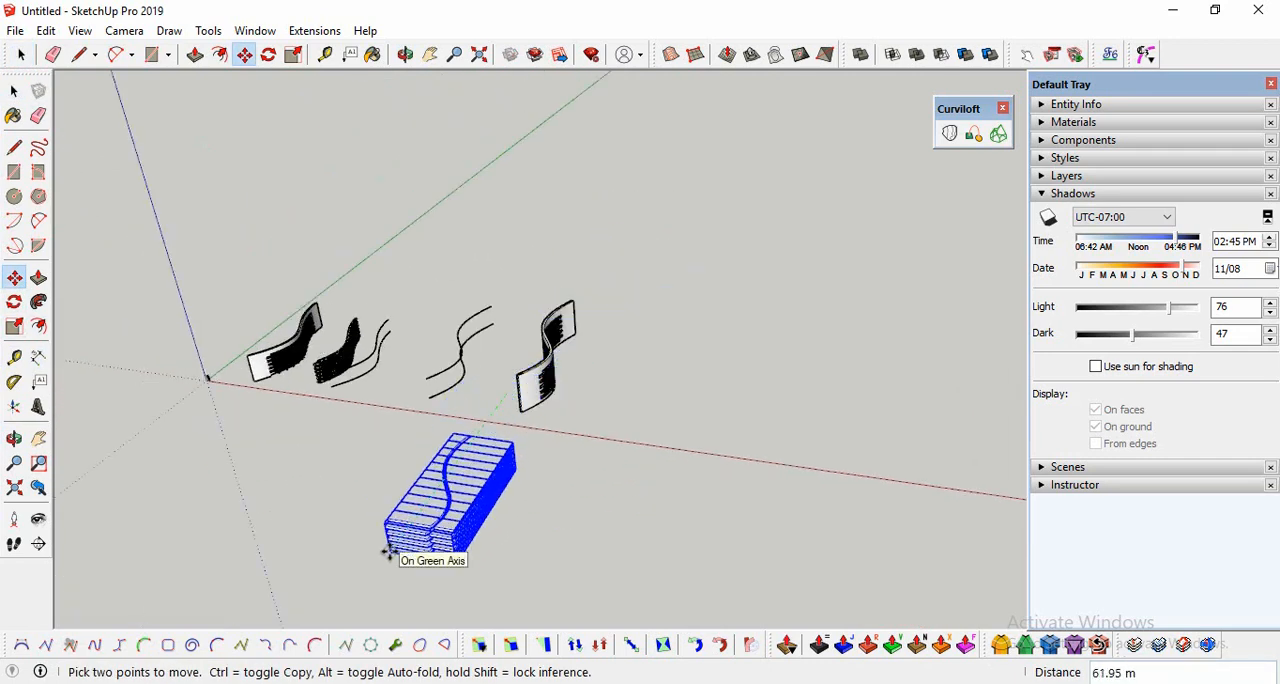
left_click(450, 541)
scroll(597, 325, "up", 3)
scroll(597, 325, "up", 5)
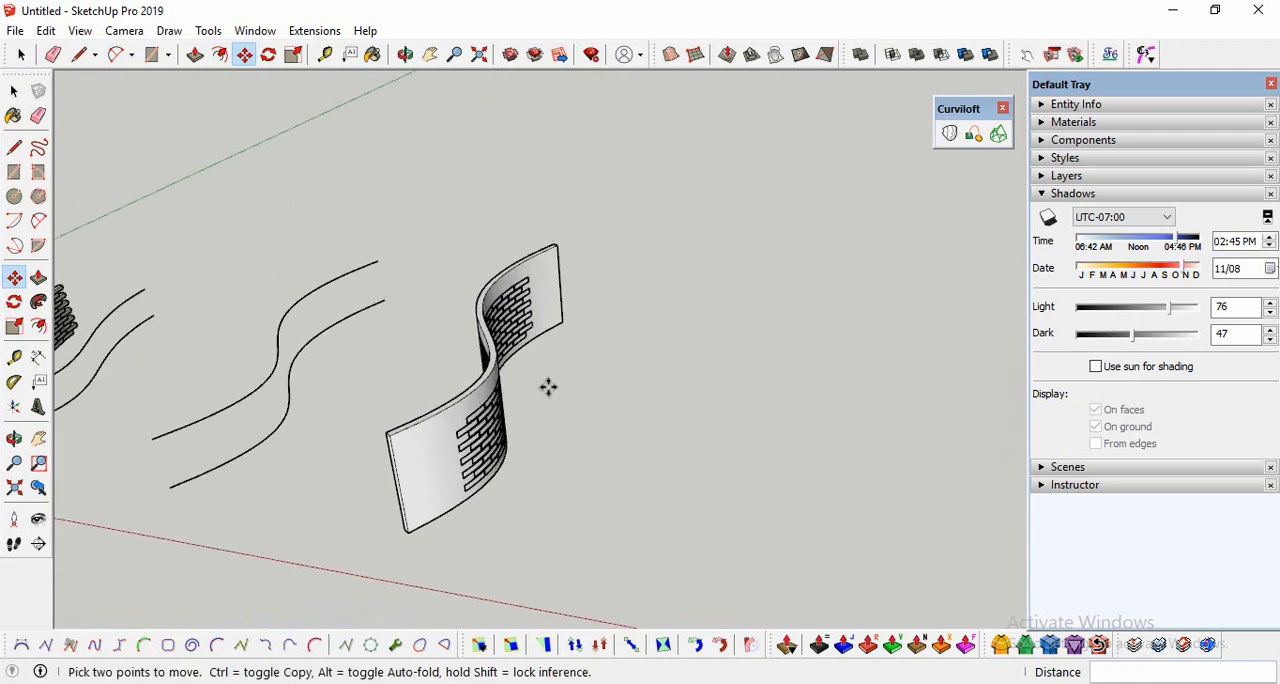
Step: Move the curved brick piece out of the perforated surface and place it in front of it
left_click(14, 438)
left_click_drag(300, 424, 209, 277)
key("space")
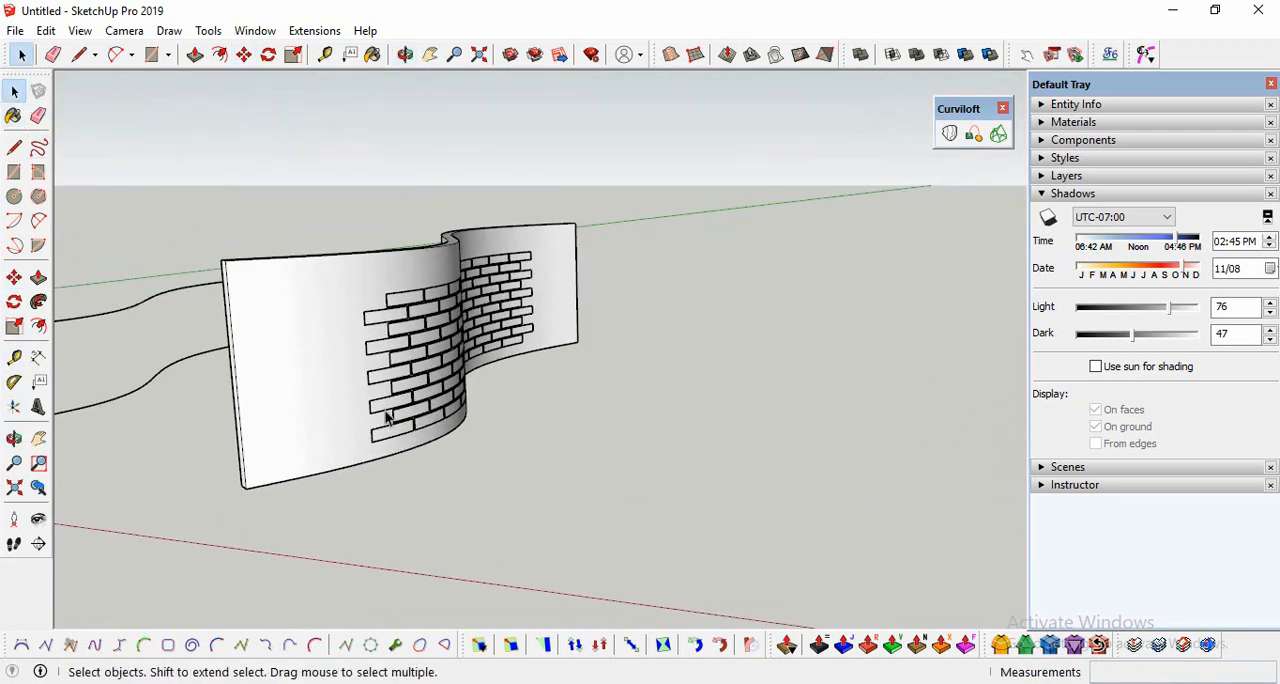
left_click(388, 410)
left_click(14, 279)
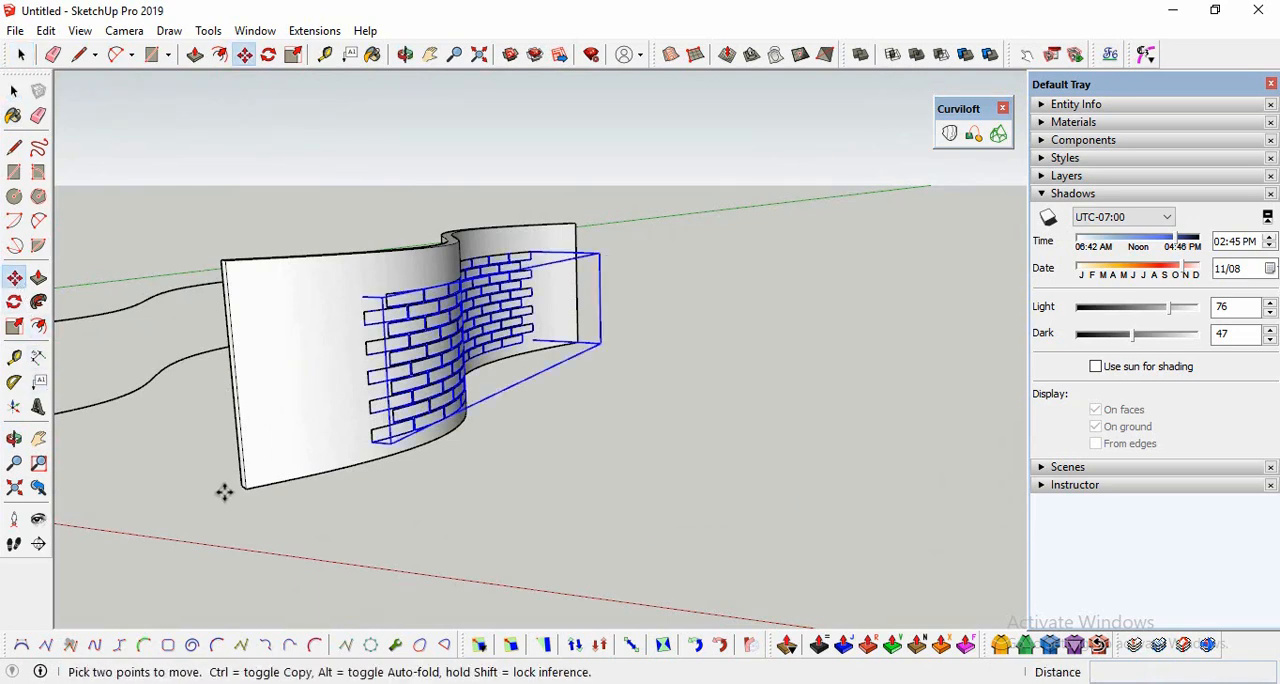
left_click(247, 489)
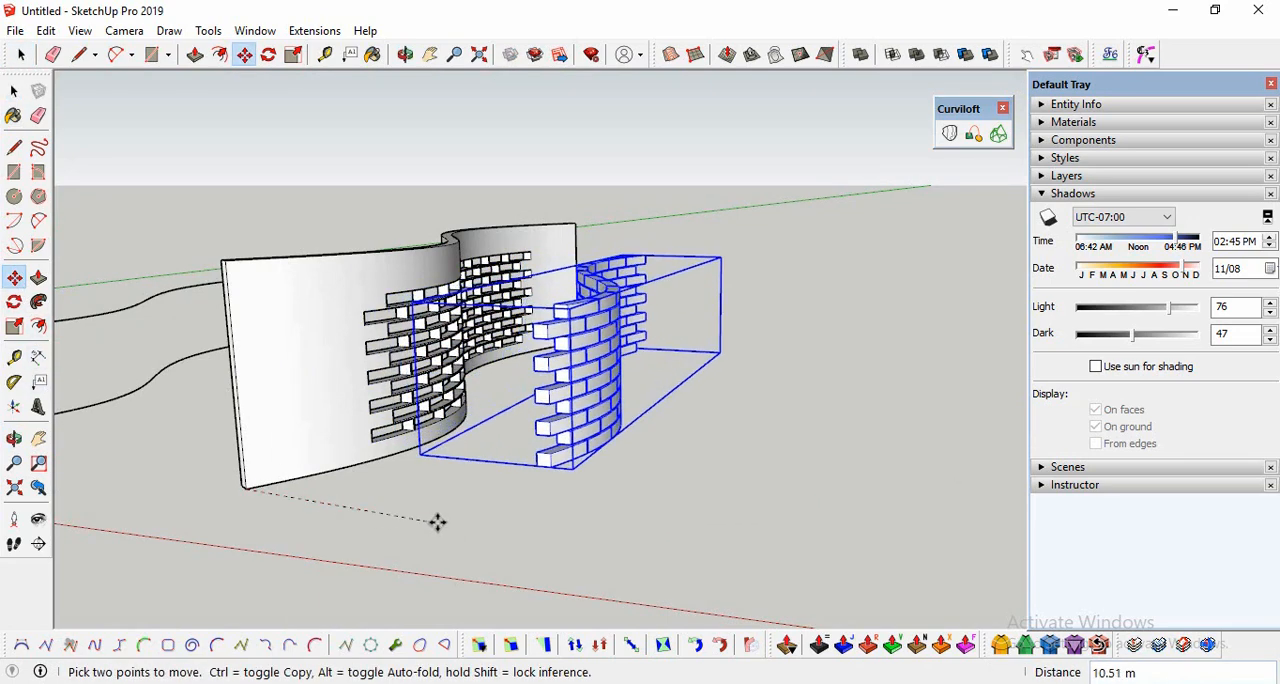
left_click(552, 529)
scroll(464, 475, "up", 2)
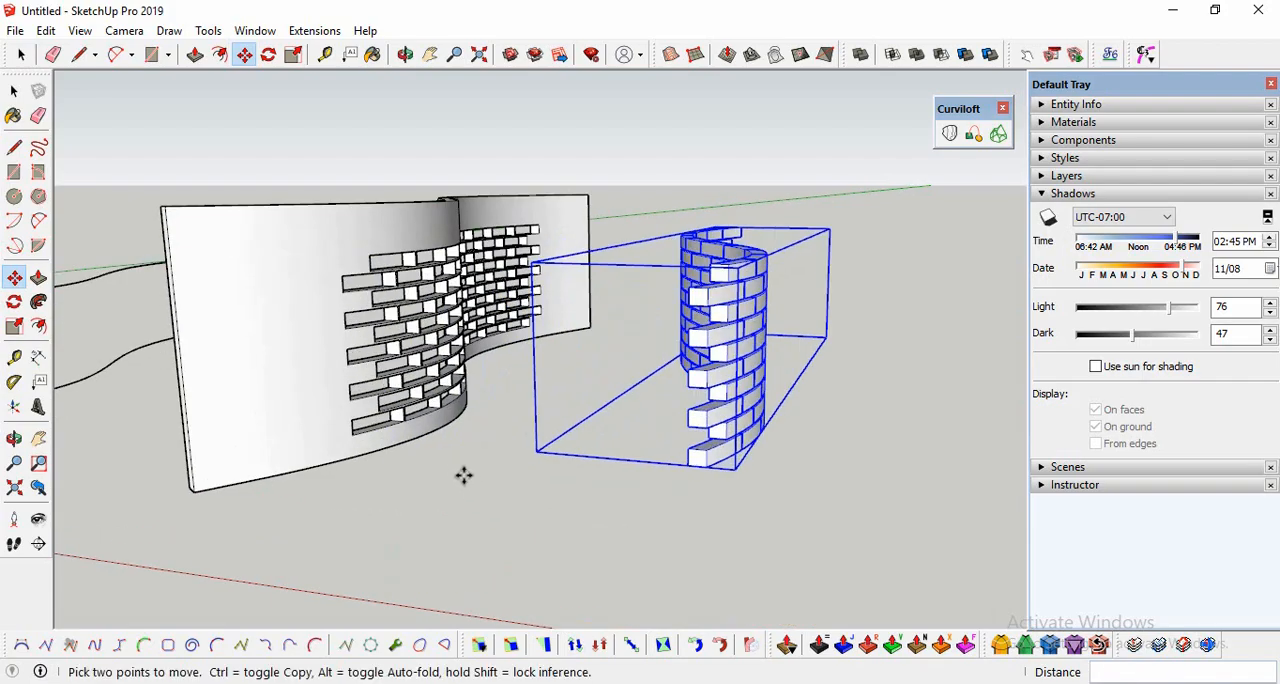
Step: Deselect the finished brick wall and turn on shadows for the model
left_click(14, 438)
left_click_drag(430, 425, 571, 449)
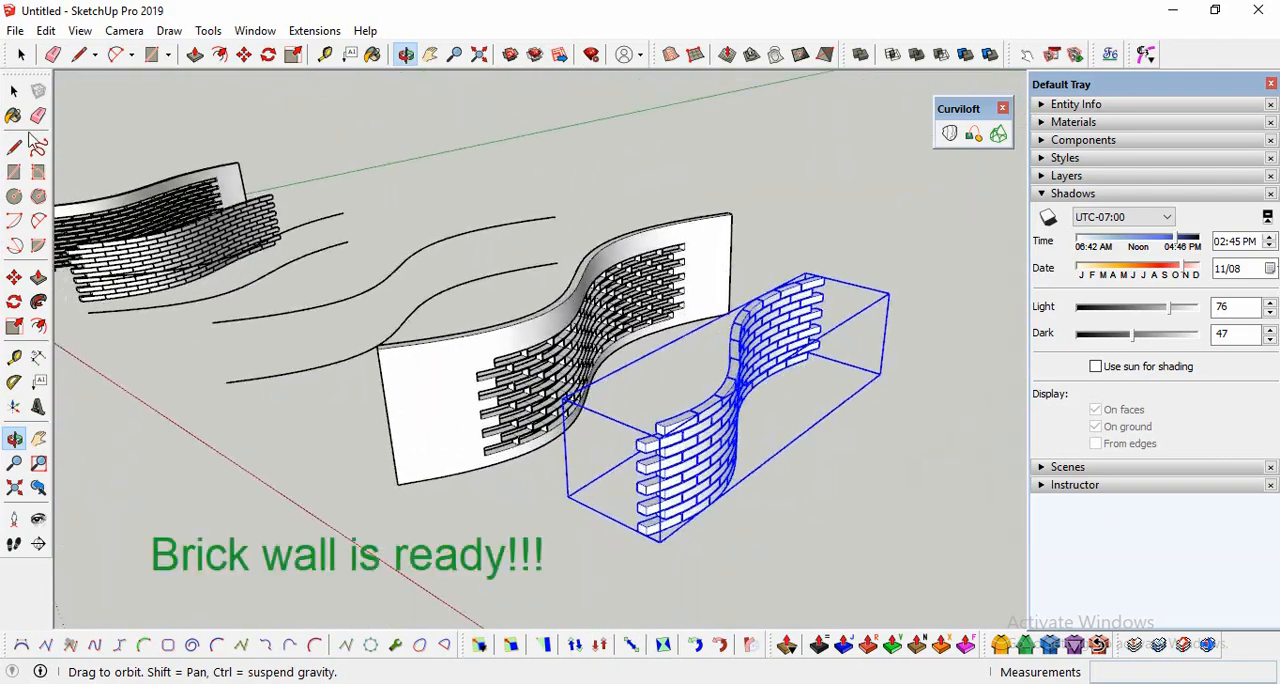
left_click(38, 519)
left_click_drag(500, 534, 433, 504)
key("space")
left_click(663, 228)
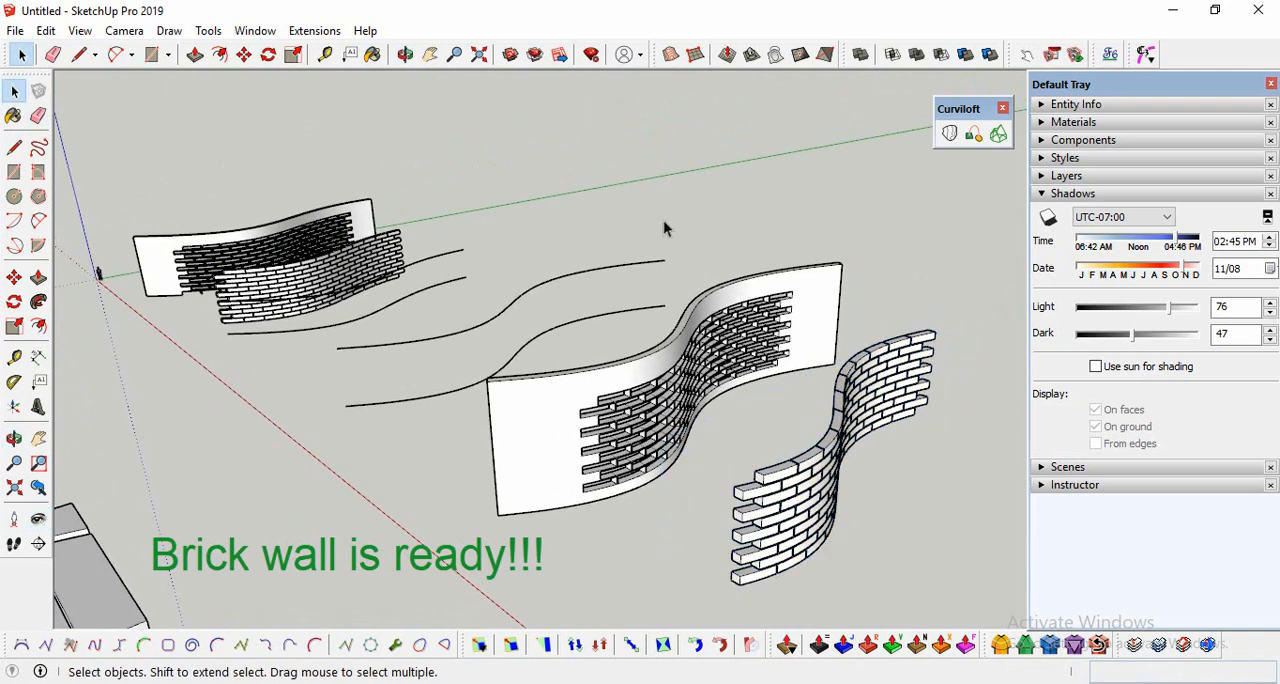
left_click(1048, 217)
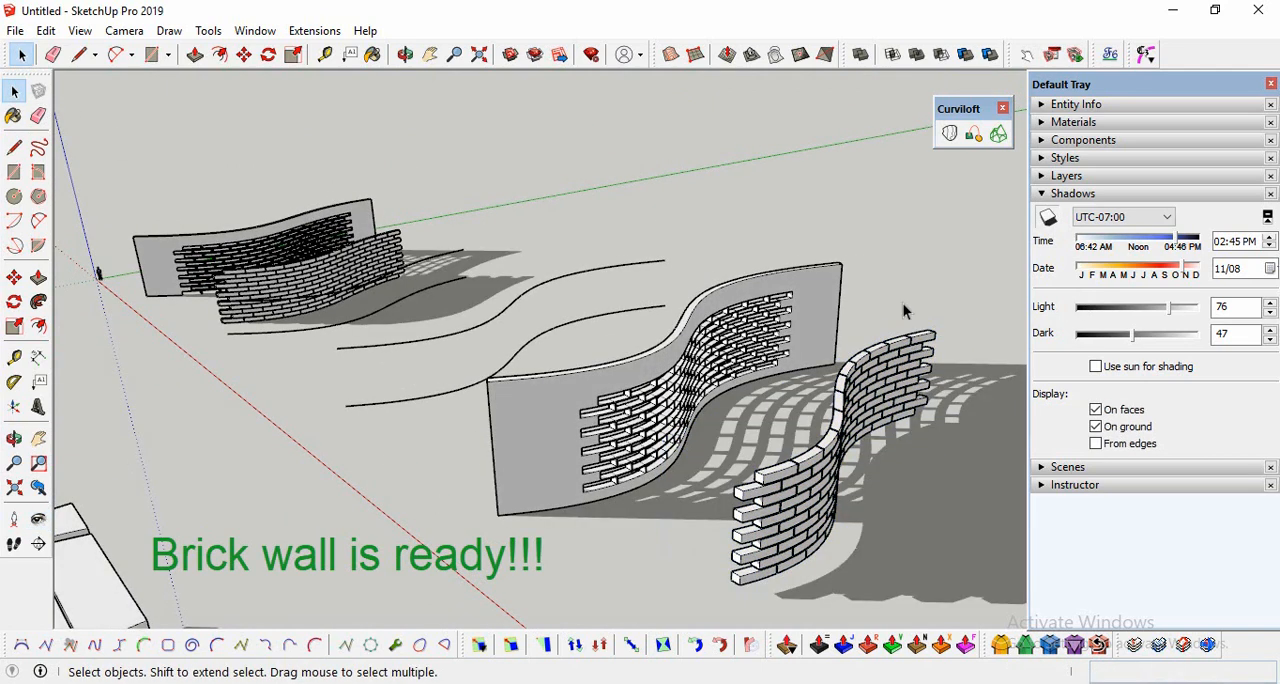
Step: Examine the curved brick wall and its cast shadows up close and from above
middle_click_drag(903, 303, 891, 455)
scroll(891, 455, "up", 5)
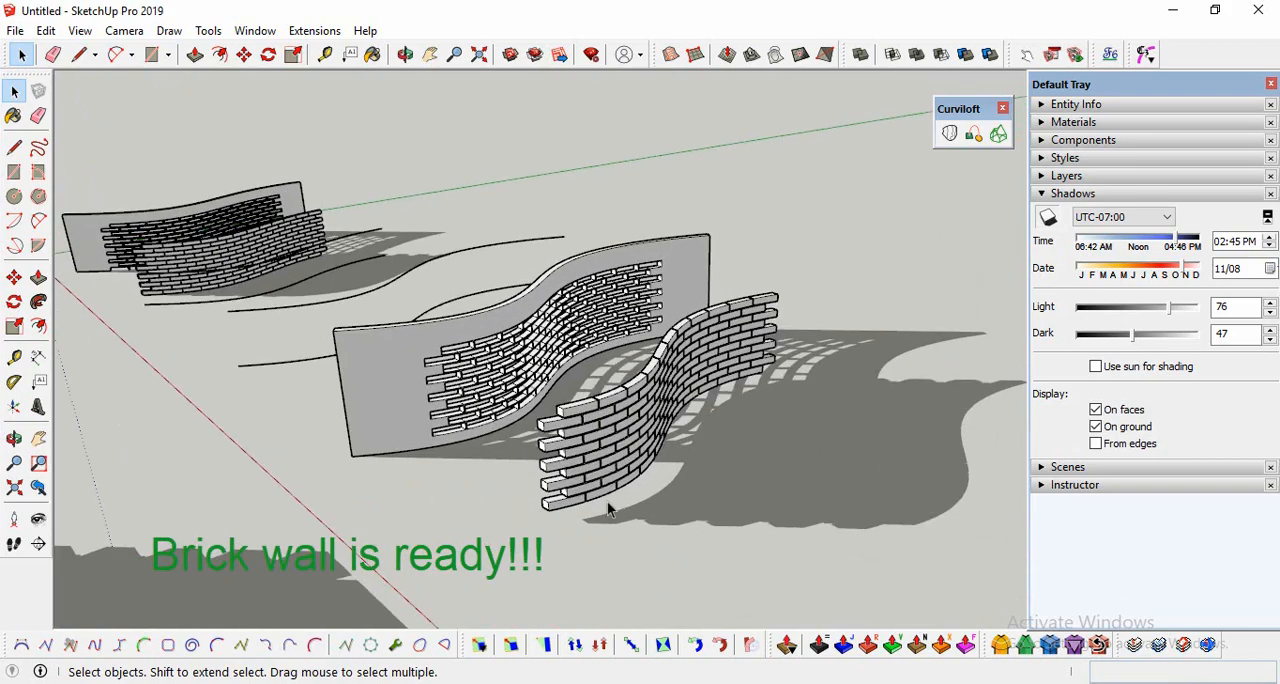
left_click(14, 438)
left_click_drag(591, 449, 575, 313)
scroll(679, 336, "up", 4)
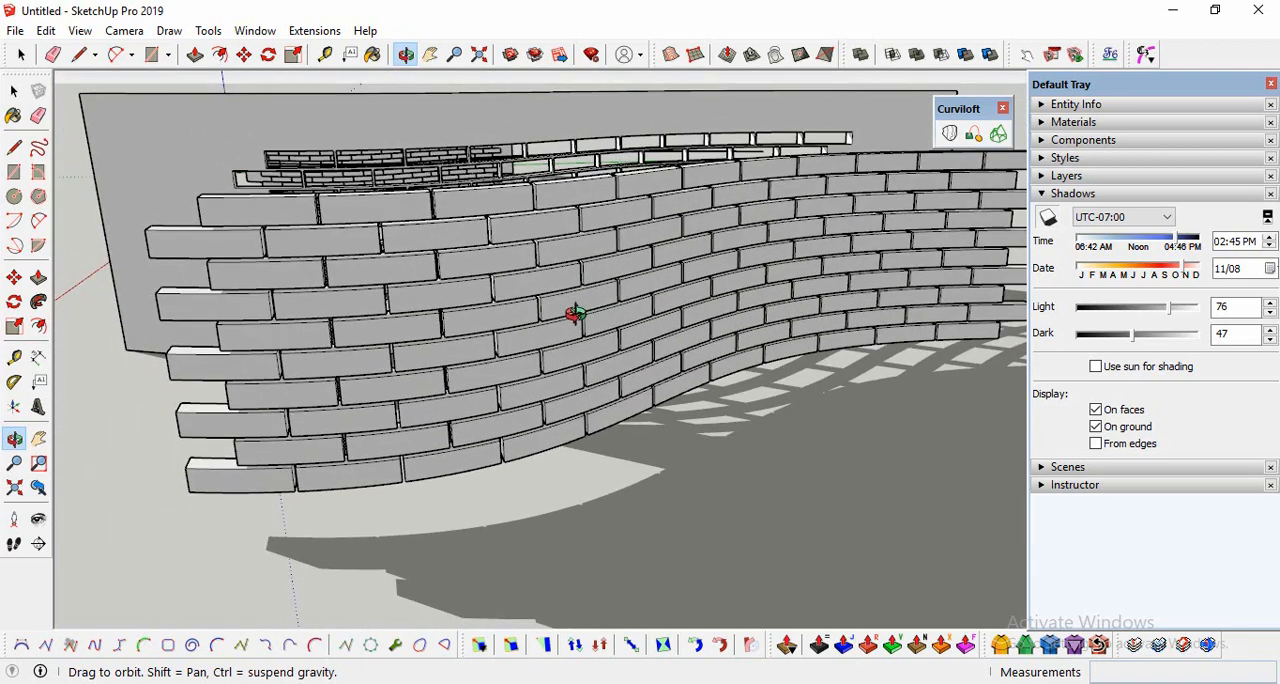
left_click_drag(485, 370, 292, 380)
left_click(38, 519)
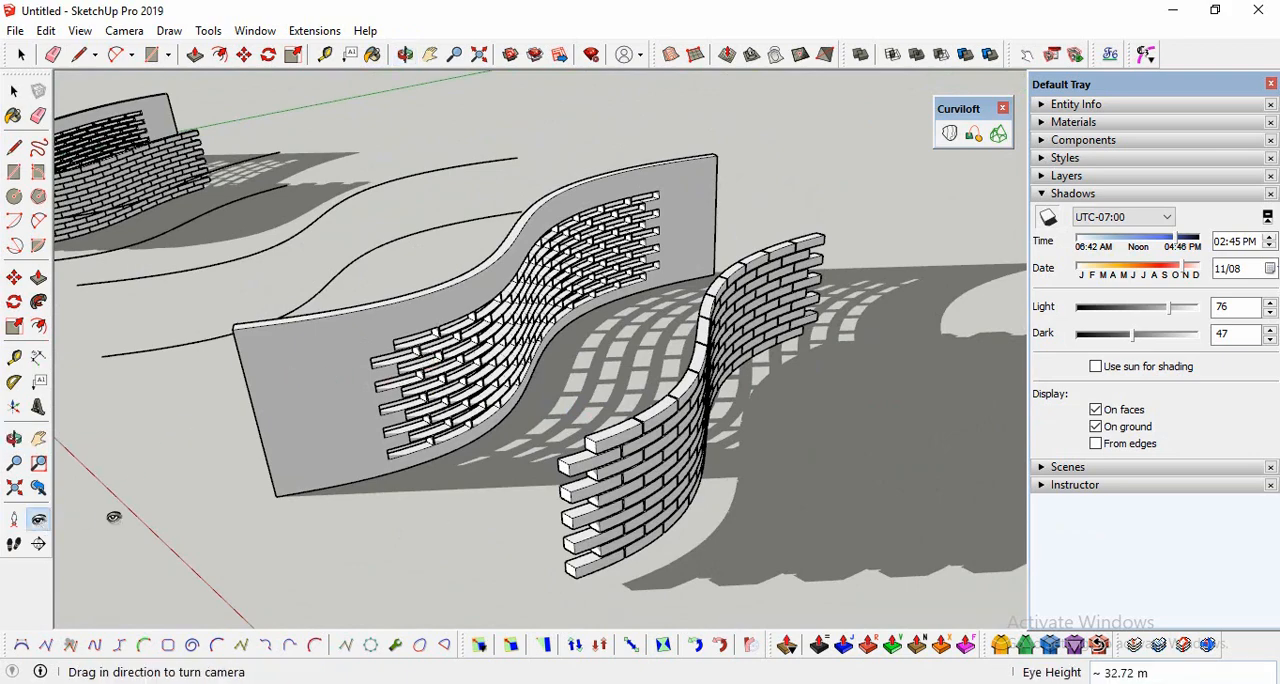
left_click_drag(473, 523, 340, 475)
left_click(15, 91)
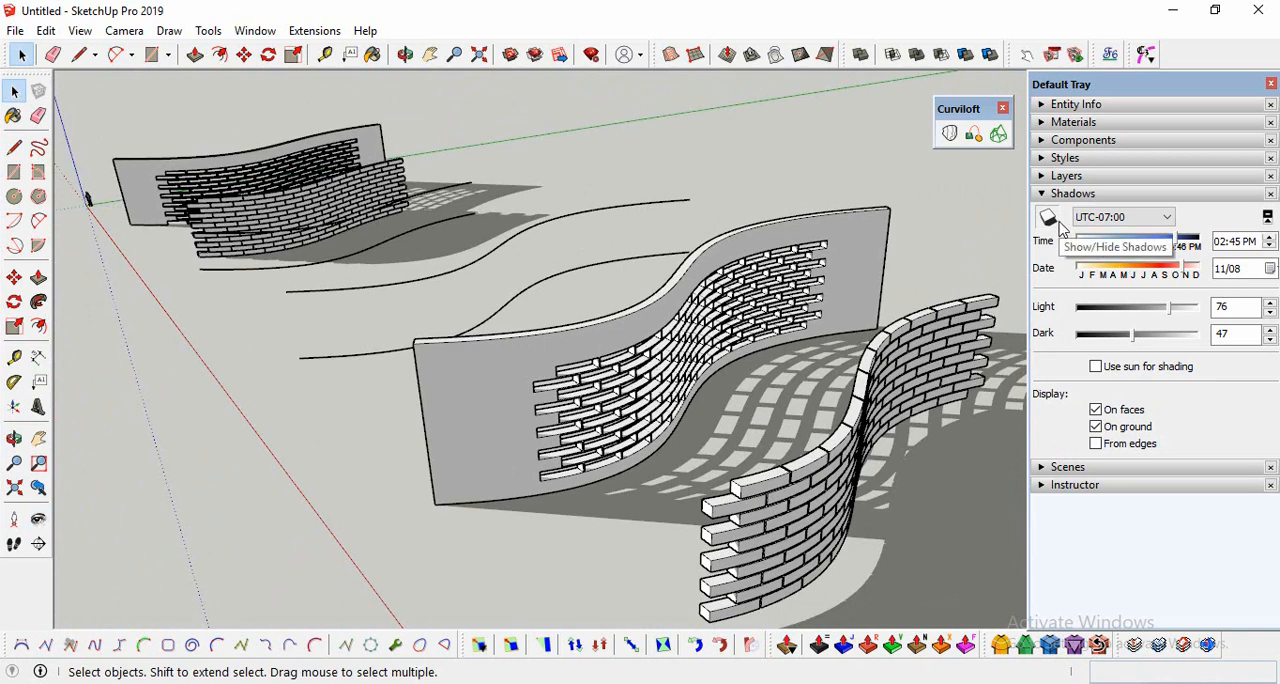
Step: Compare the curved brick wall and perforated surface with shadows hidden and shown
left_click(1061, 226)
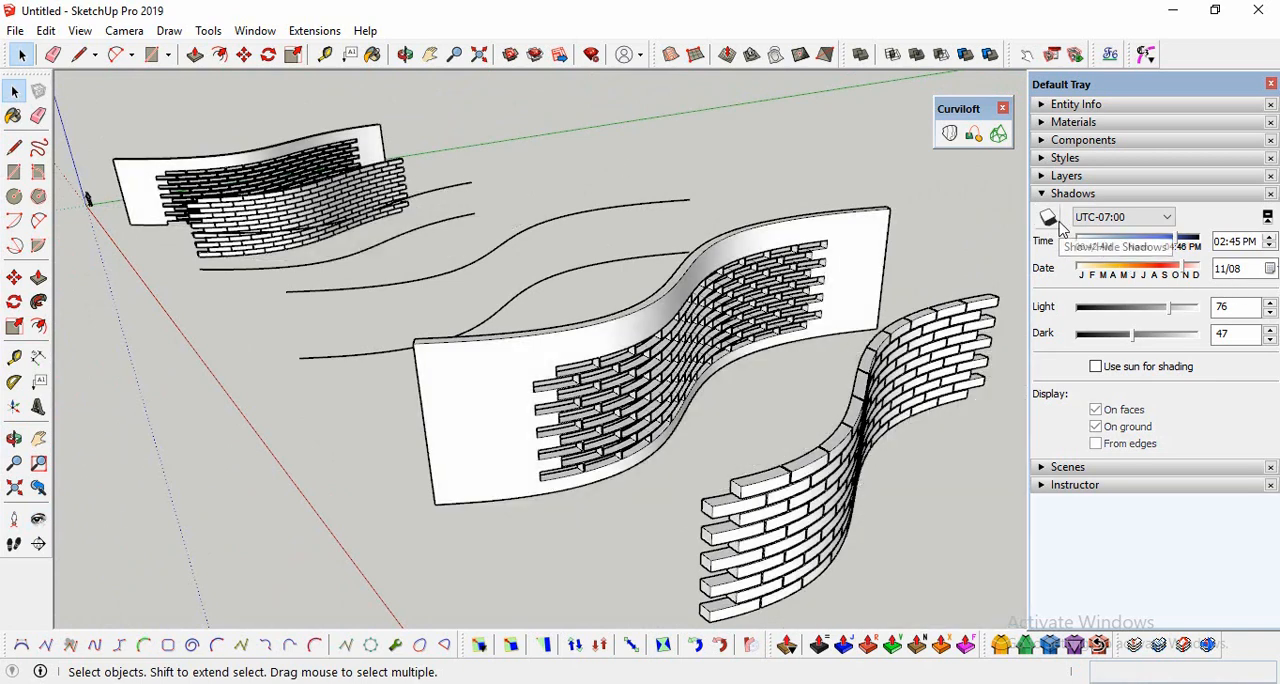
key("o")
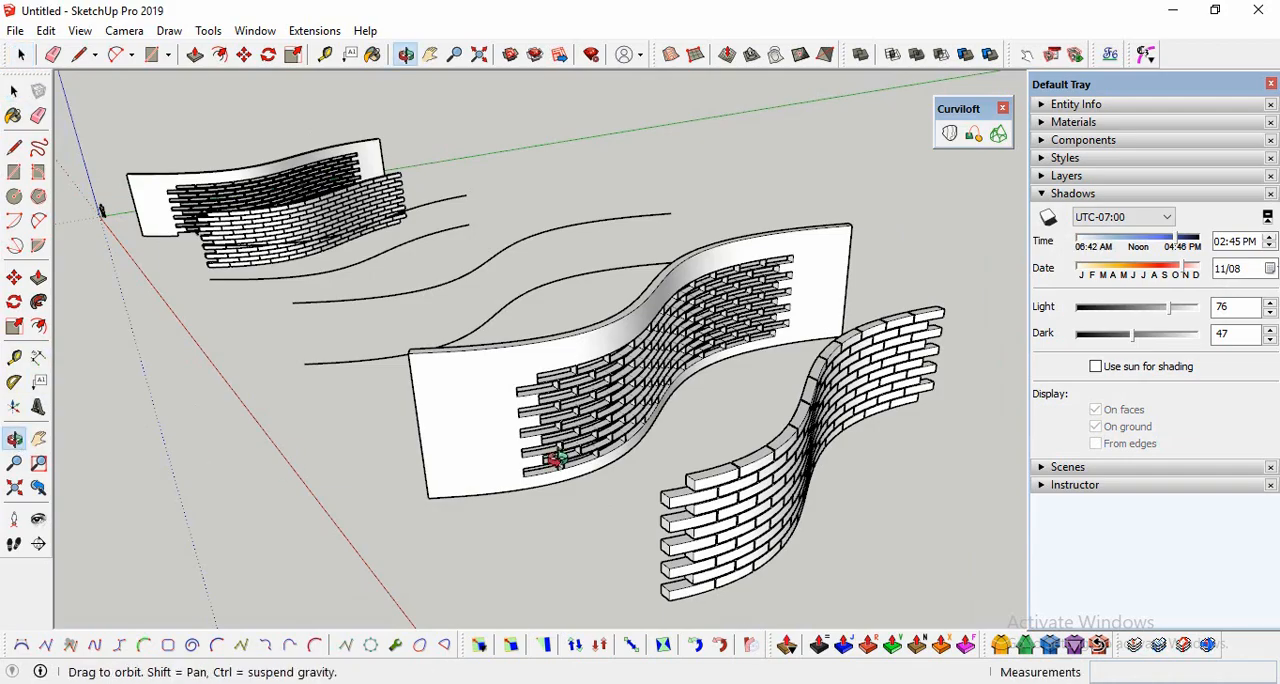
left_click_drag(437, 470, 546, 404)
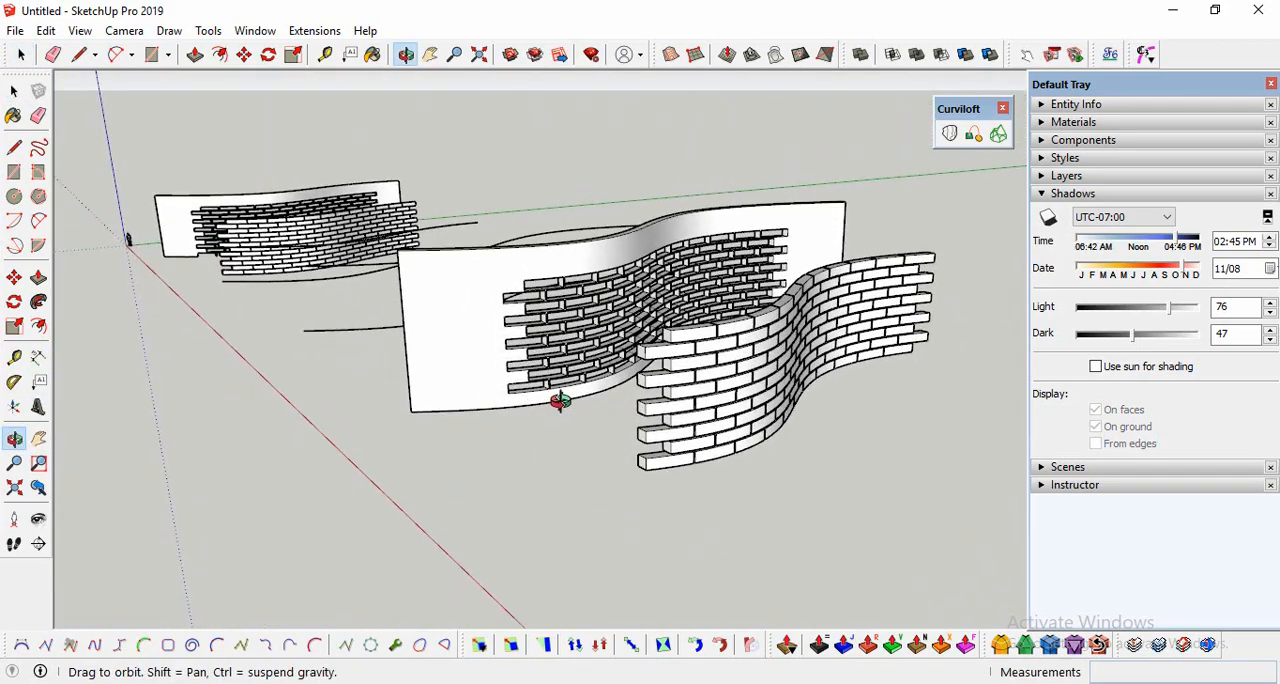
left_click_drag(652, 393, 596, 444)
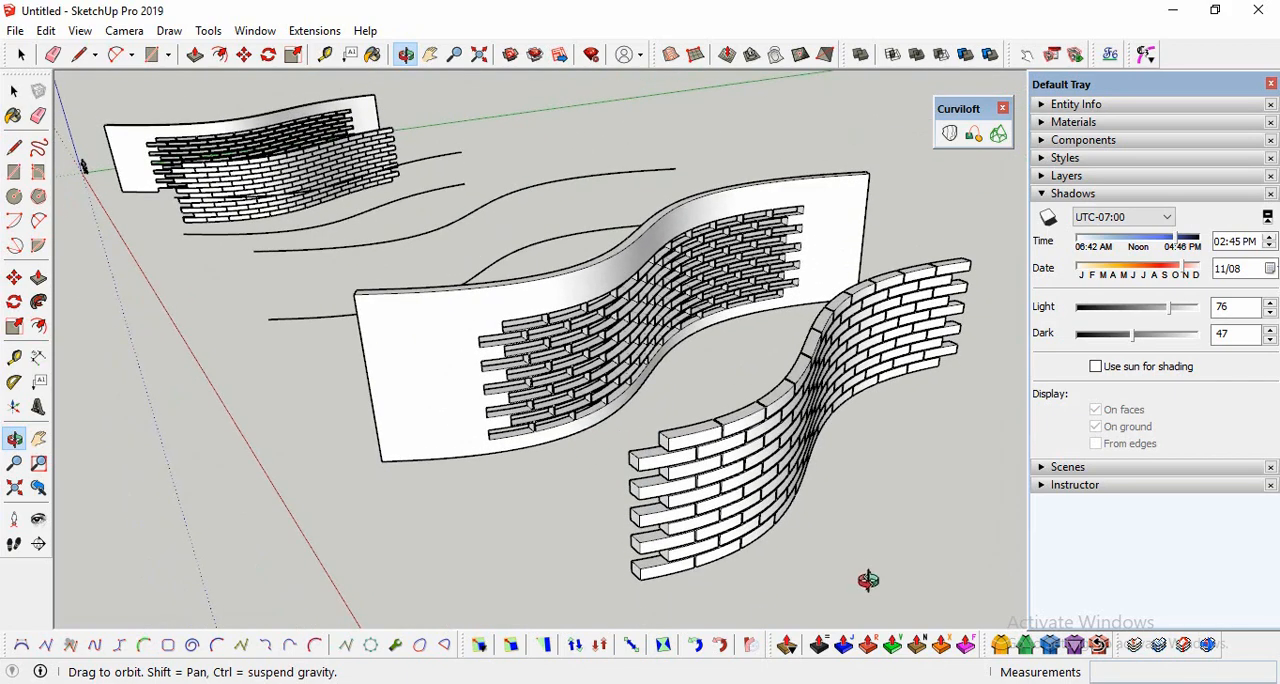
left_click(1048, 220)
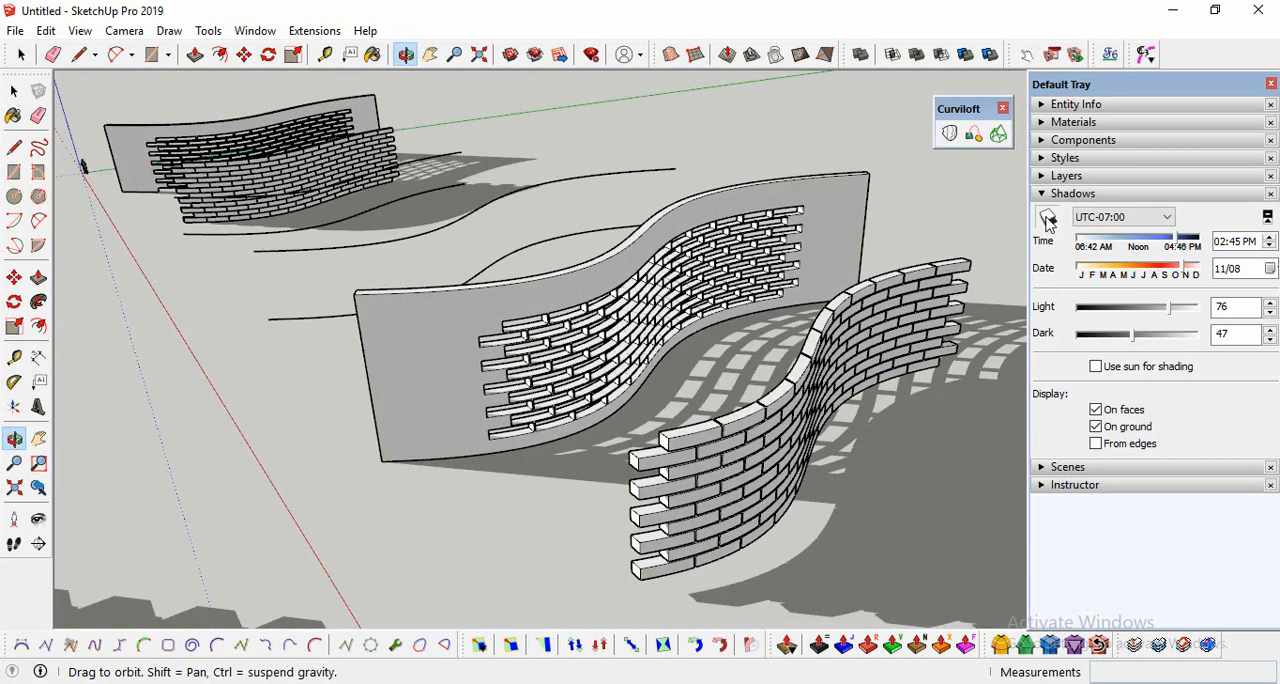
left_click(1048, 220)
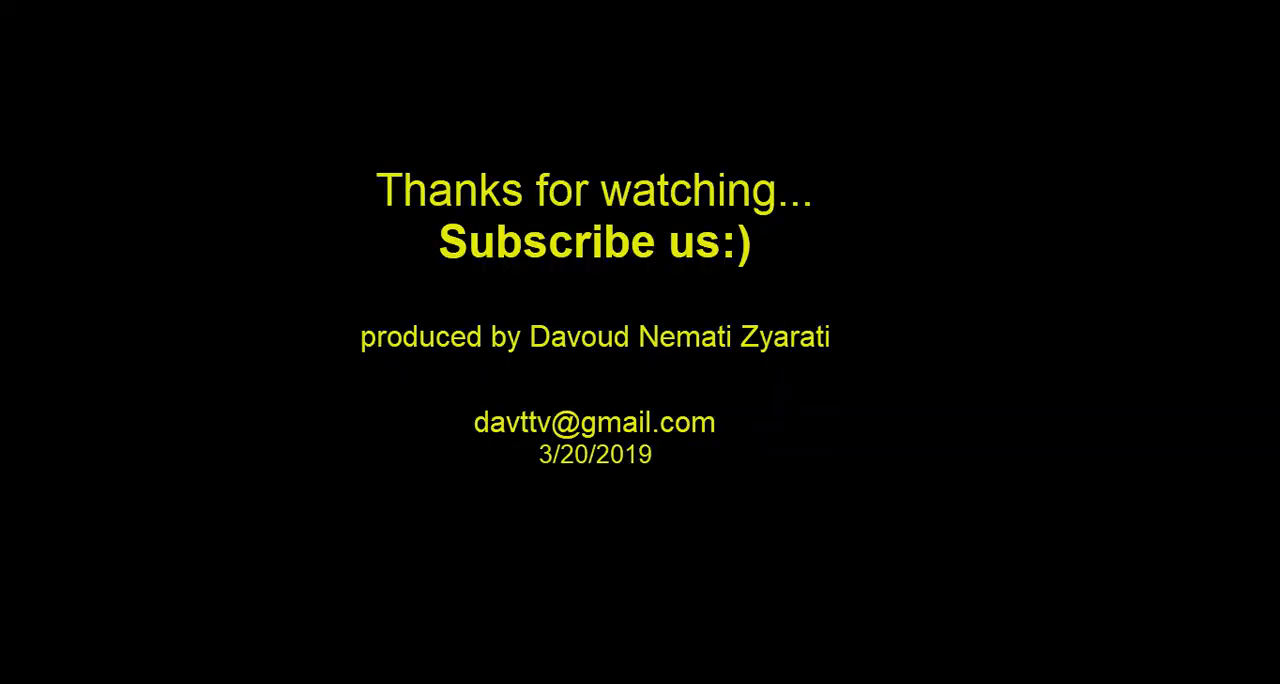